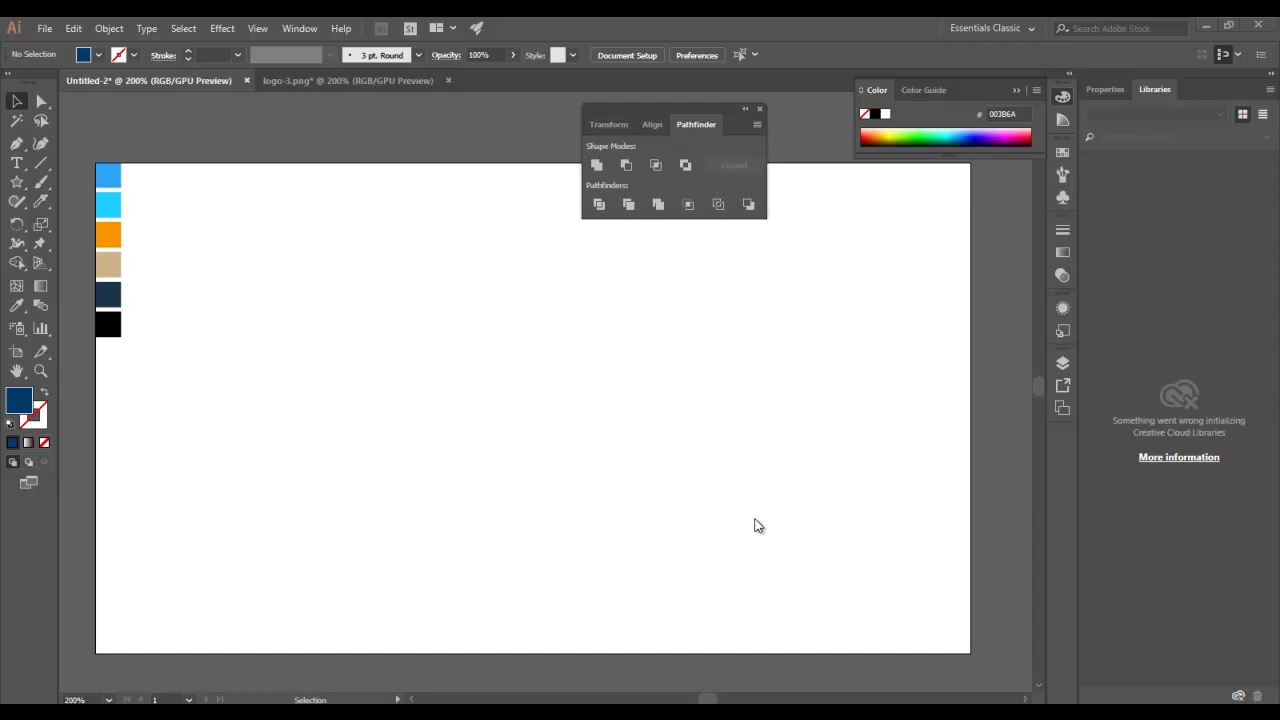
Add a 185 pt Colonna MT letter N and start a second text object for the G
left_click(17, 163)
left_click(264, 383)
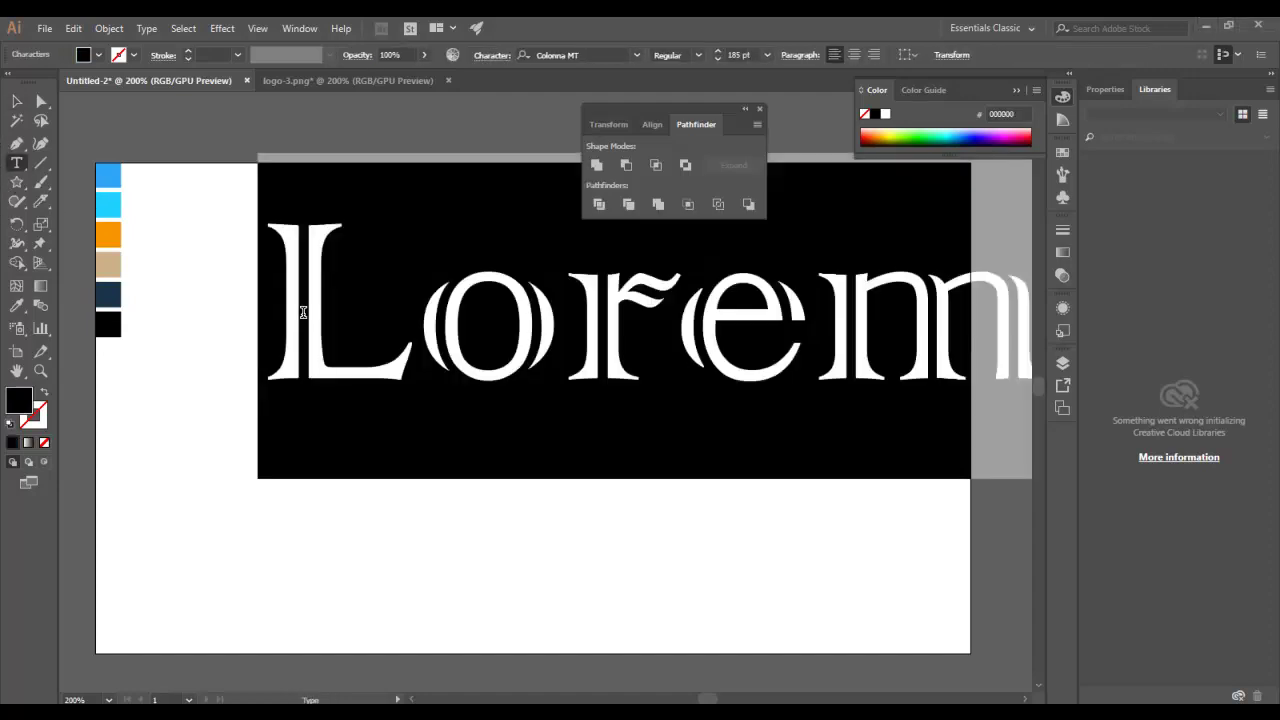
key("BackSpace")
type("N")
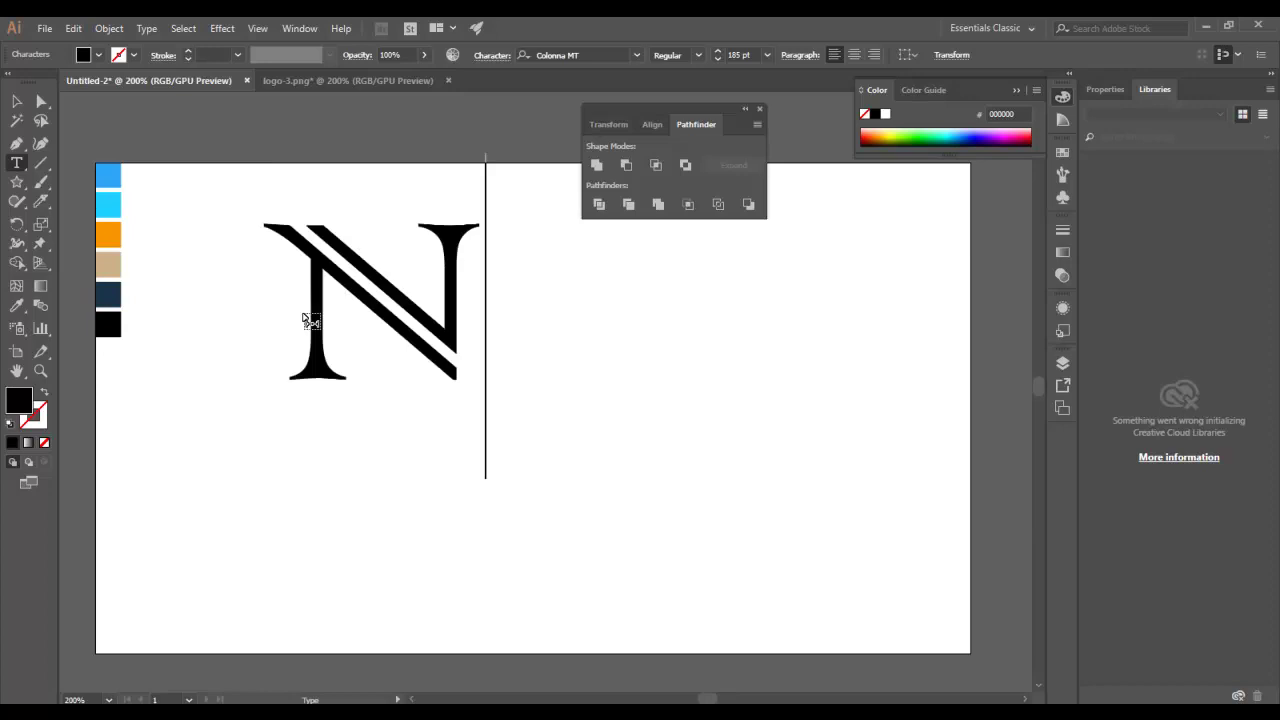
left_click(655, 512)
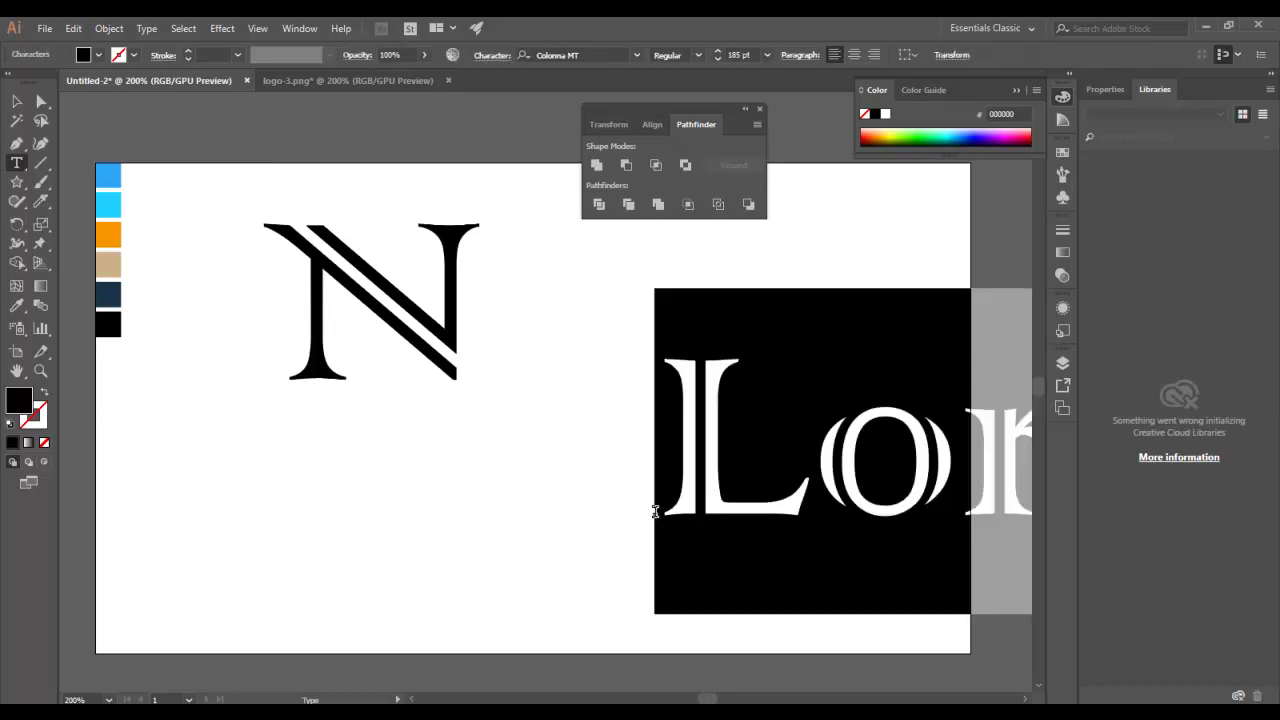
key("BackSpace")
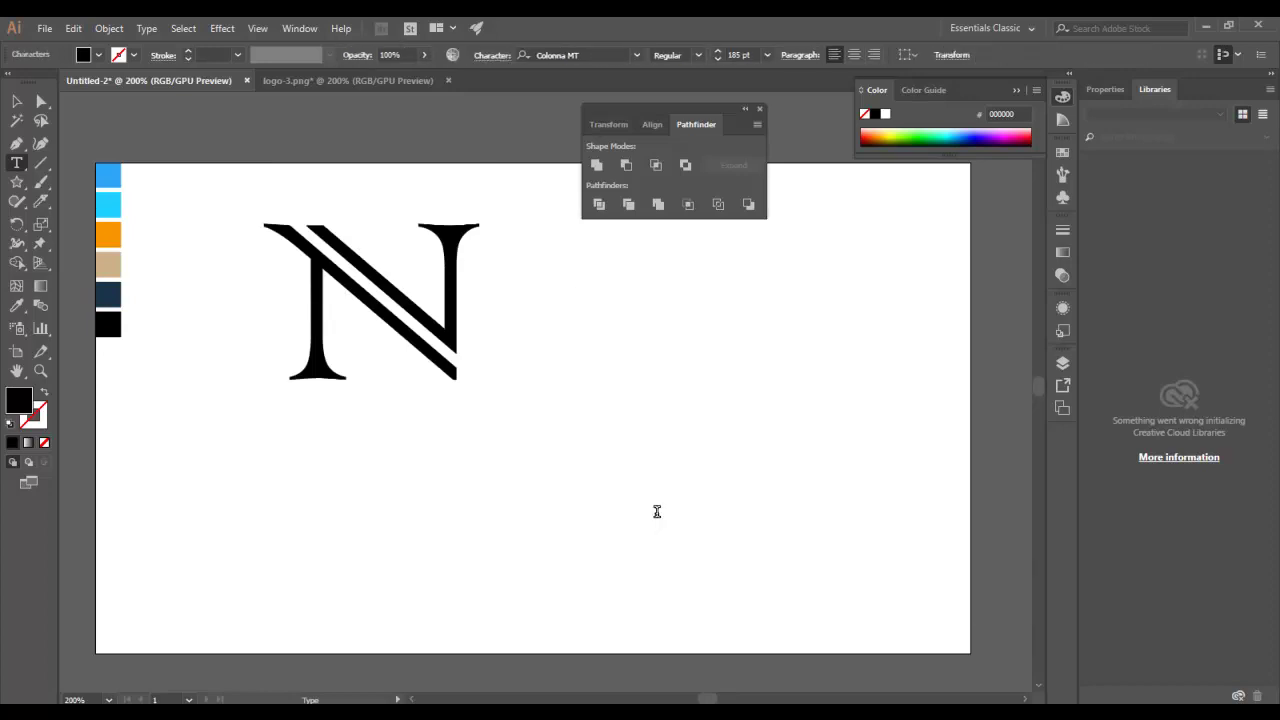
Type the G and move the N next to it
type("G")
left_click(16, 101)
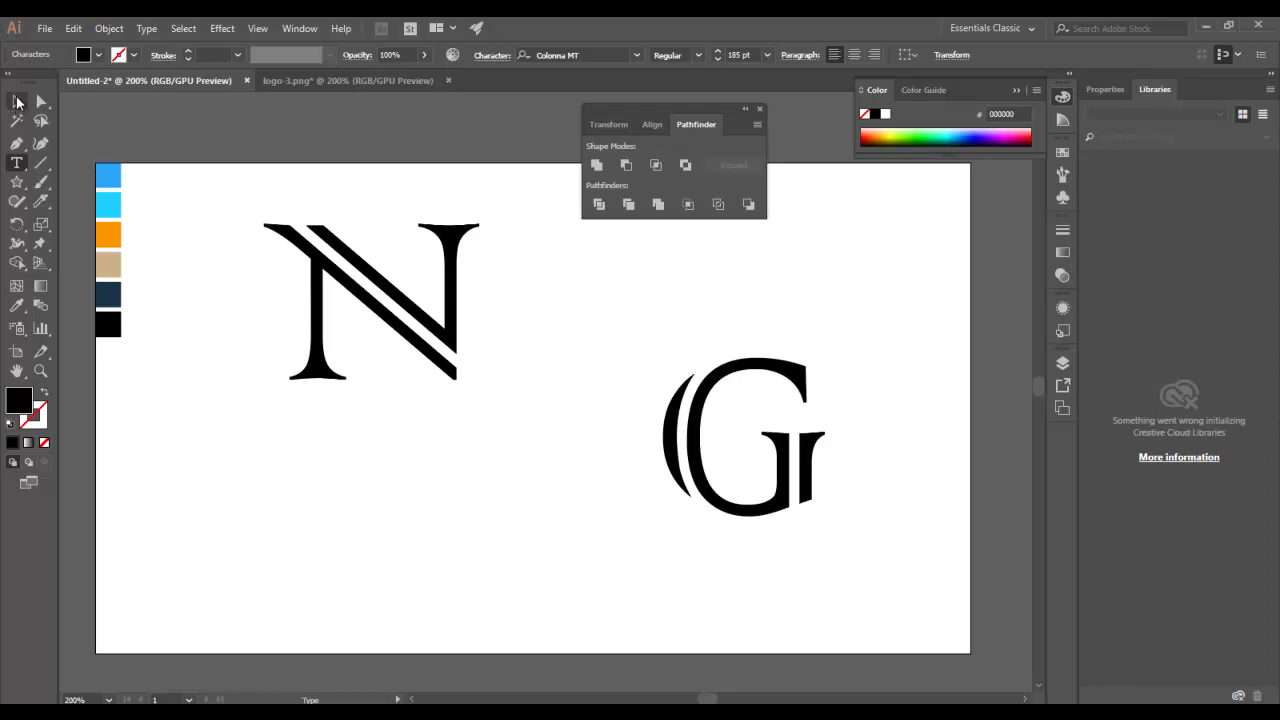
mouse_move(350, 212)
left_mouse_down()
mouse_move(518, 286)
mouse_move(426, 255)
left_mouse_up()
Align the N and G on their vertical centres and fine-tune the G's position
left_click(776, 470, "shift")
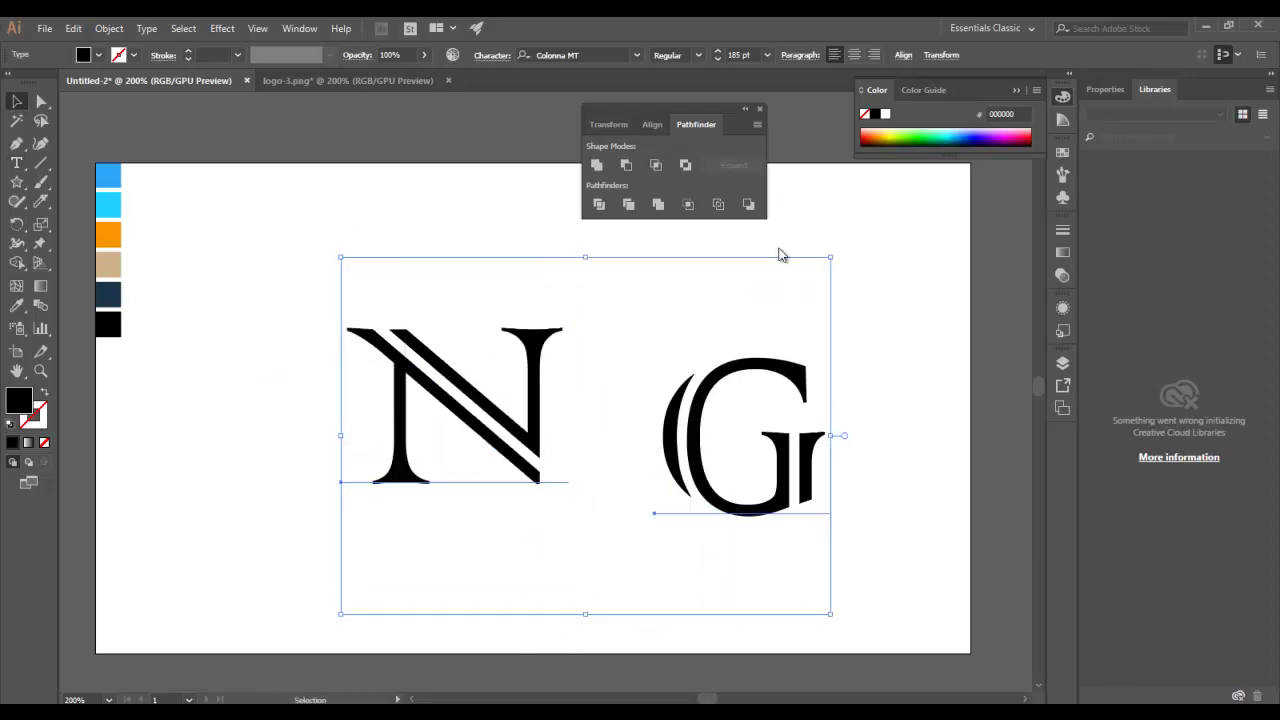
left_click(900, 56)
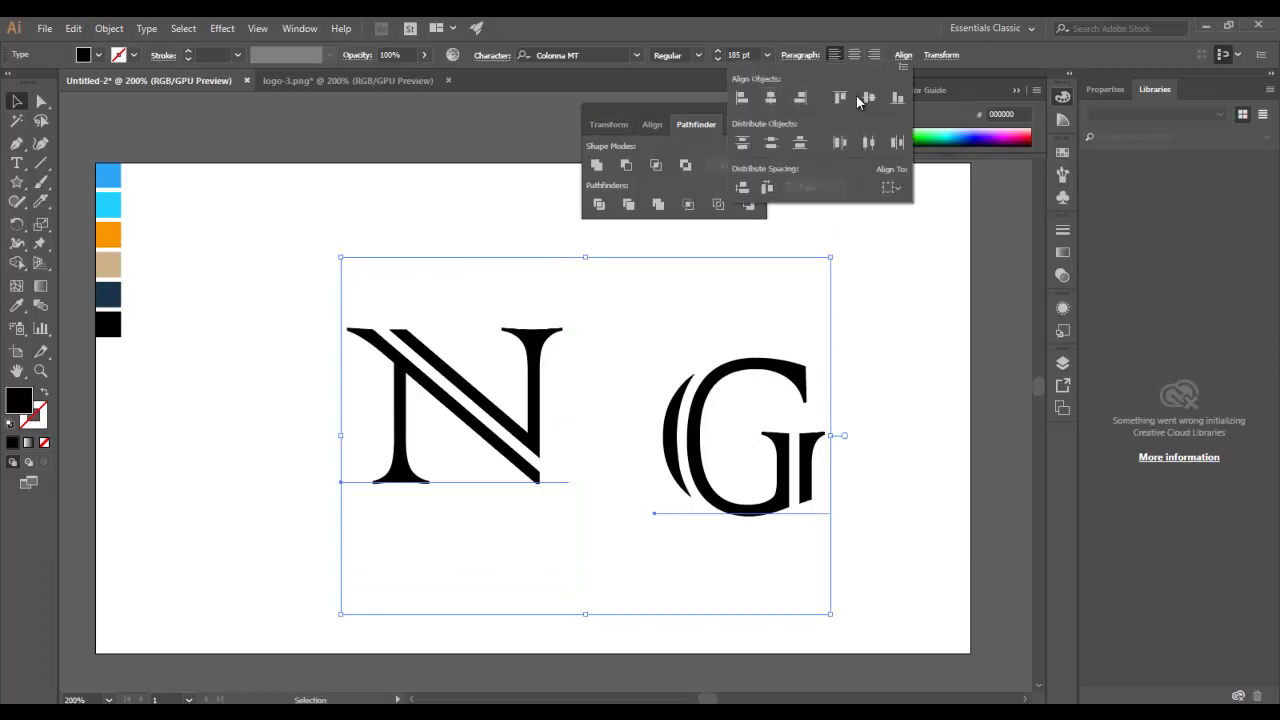
left_click(868, 98)
left_click(980, 390)
left_click_drag(709, 306, 698, 285)
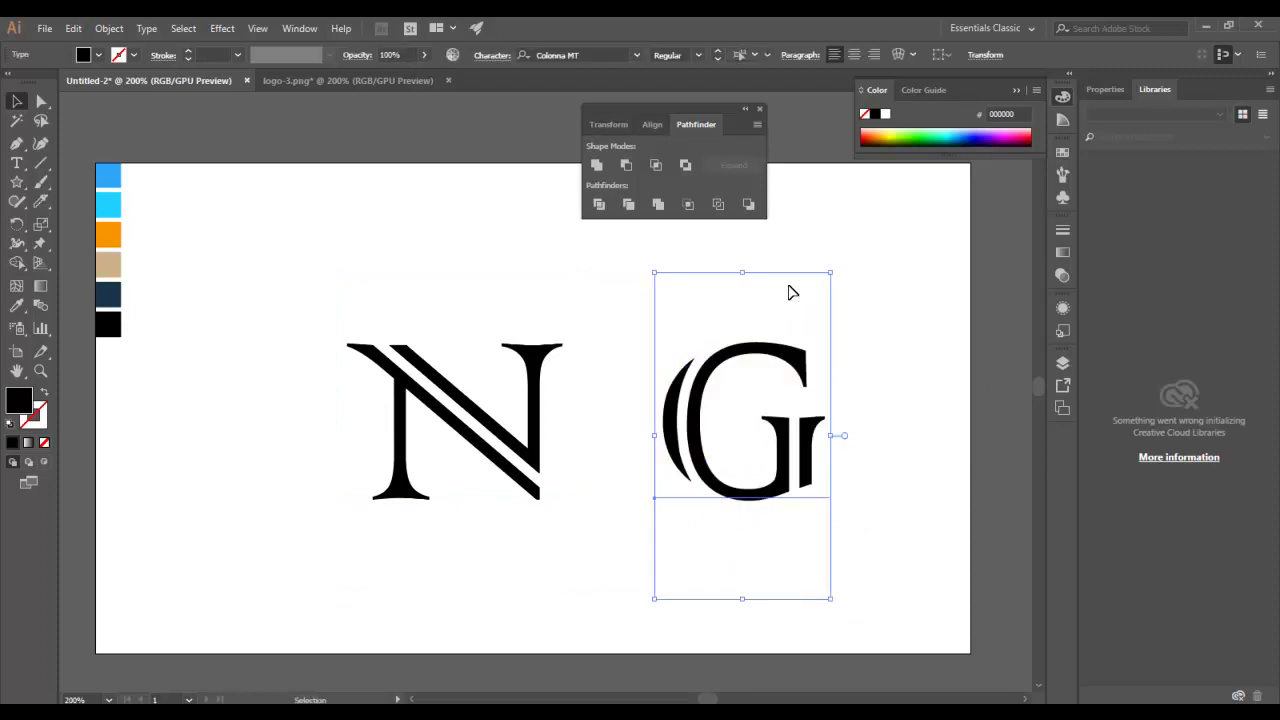
left_click(451, 220)
key("backslash")
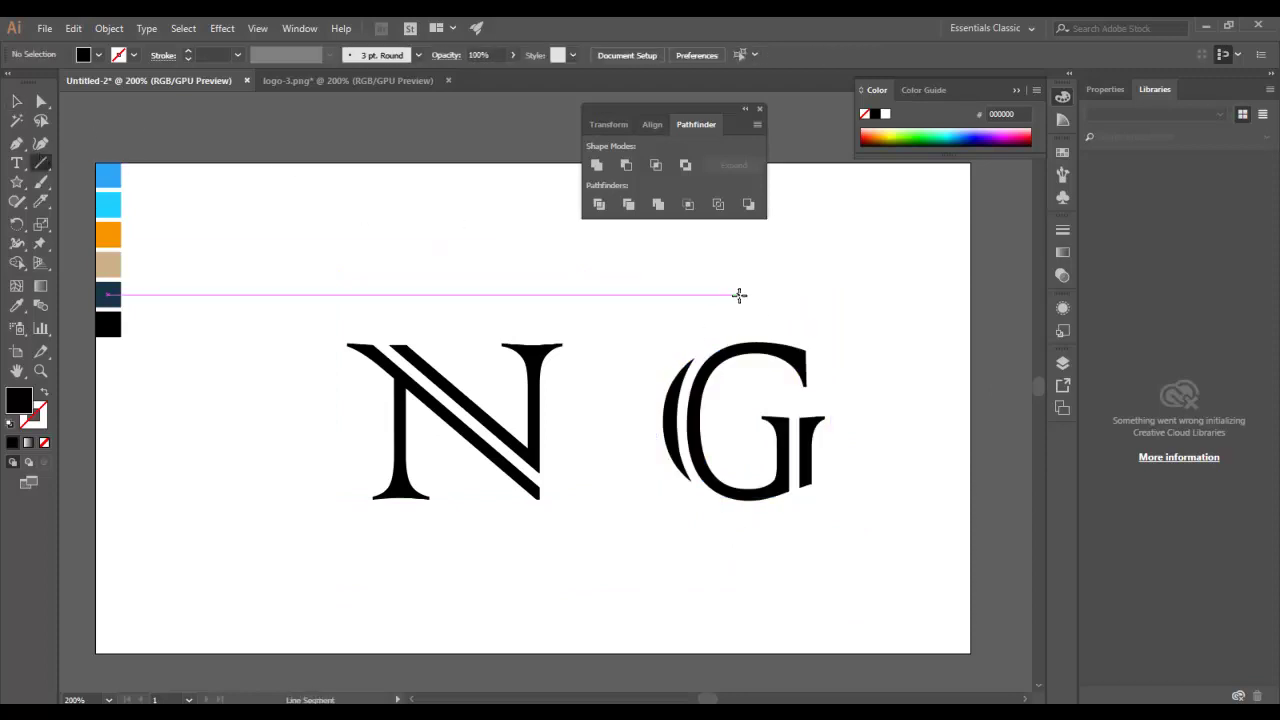
Draw a vertical line down through the left side of the G
left_click_drag(695, 315, 702, 541)
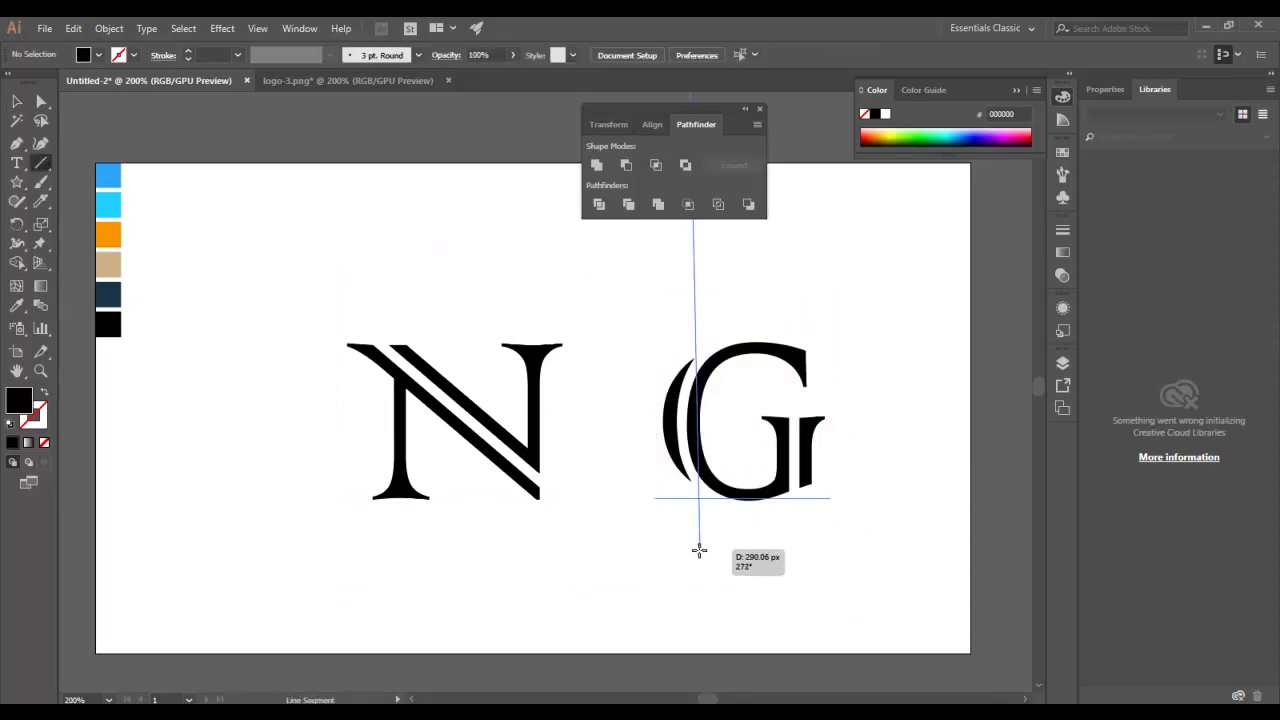
left_click_drag(702, 541, 710, 539)
key("Right")
key("Right")
key("Right")
key("Right")
key("Right")
key("Right")
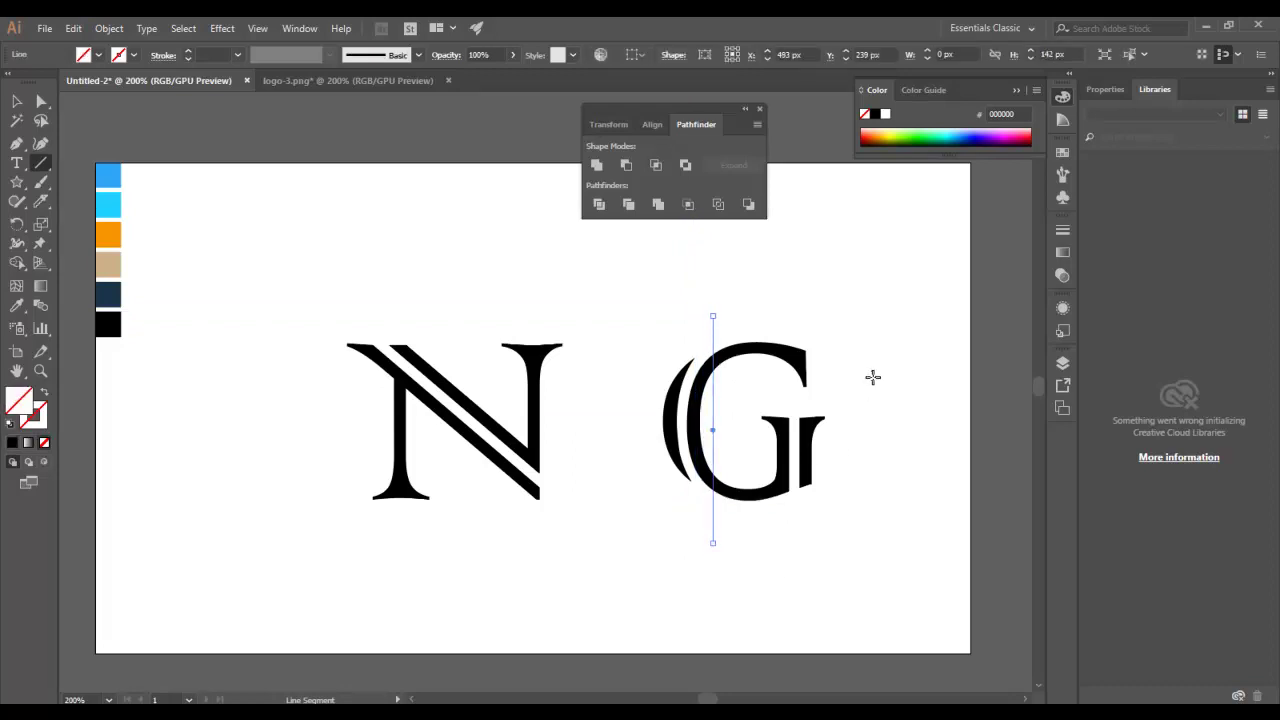
key("Left")
Convert the G to outlines and select it together with the line
left_click(15, 100)
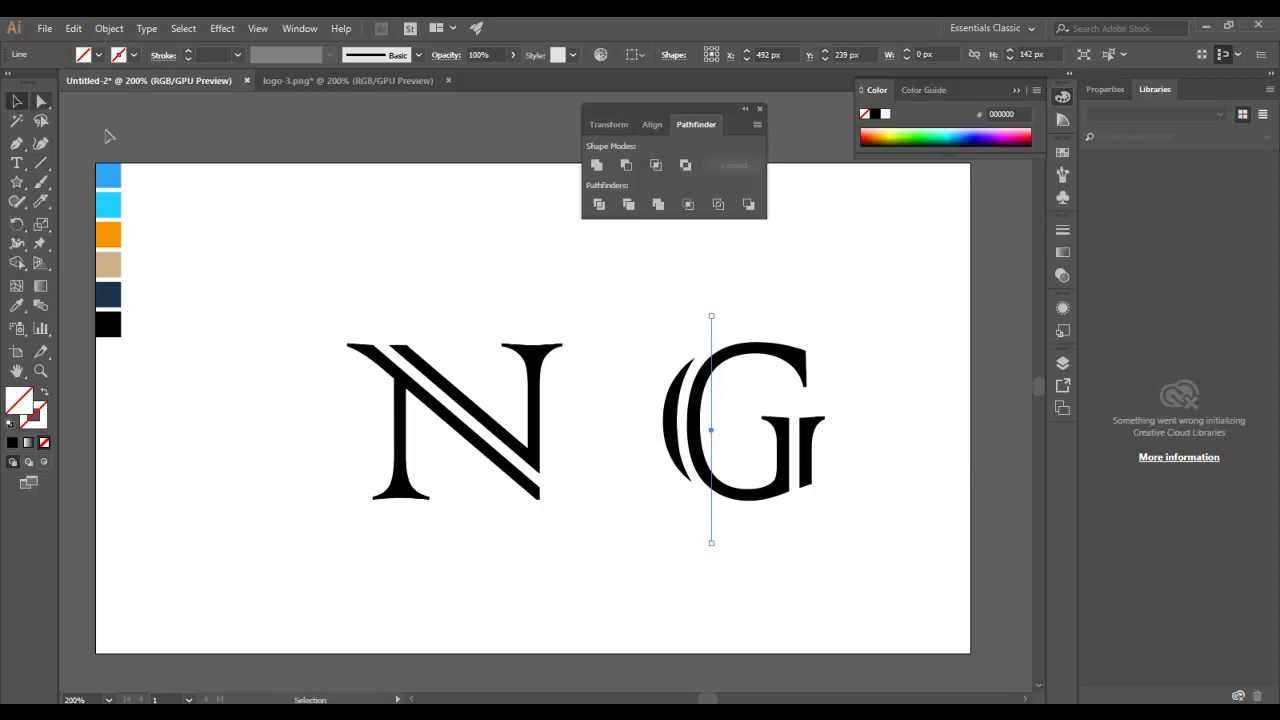
left_click(800, 408)
right_click(796, 408)
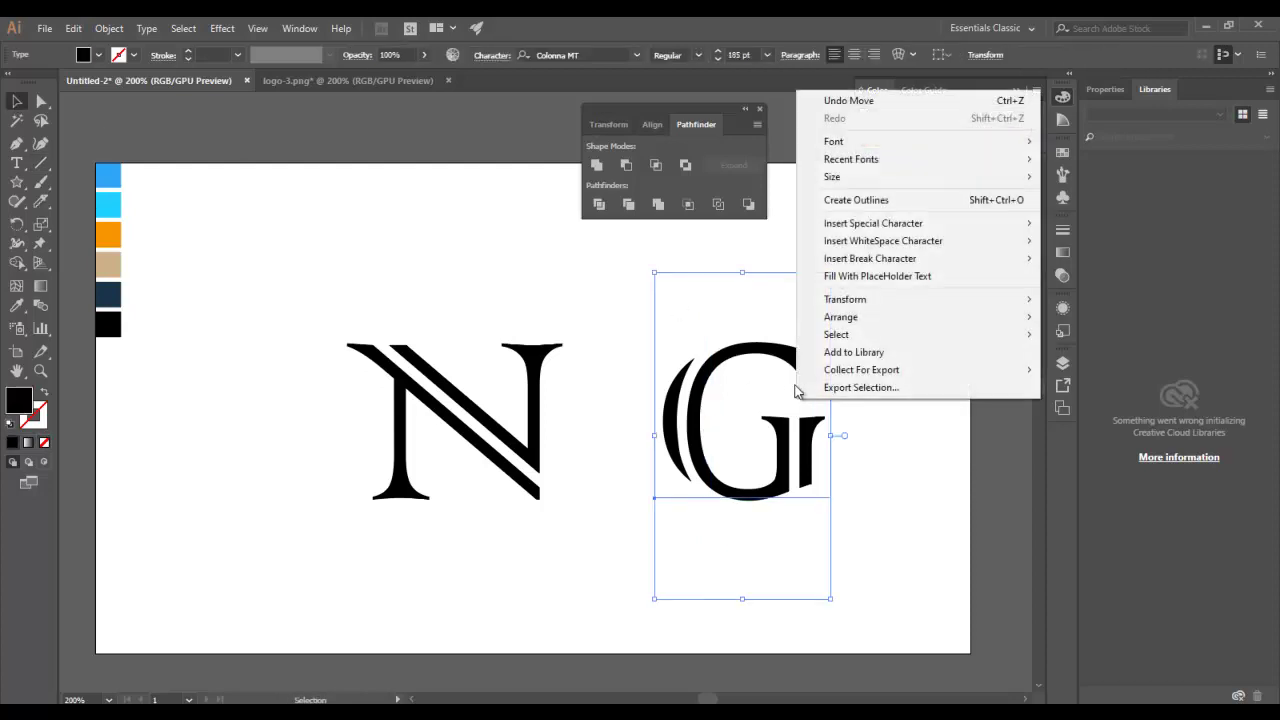
left_click(850, 197)
left_click(741, 319)
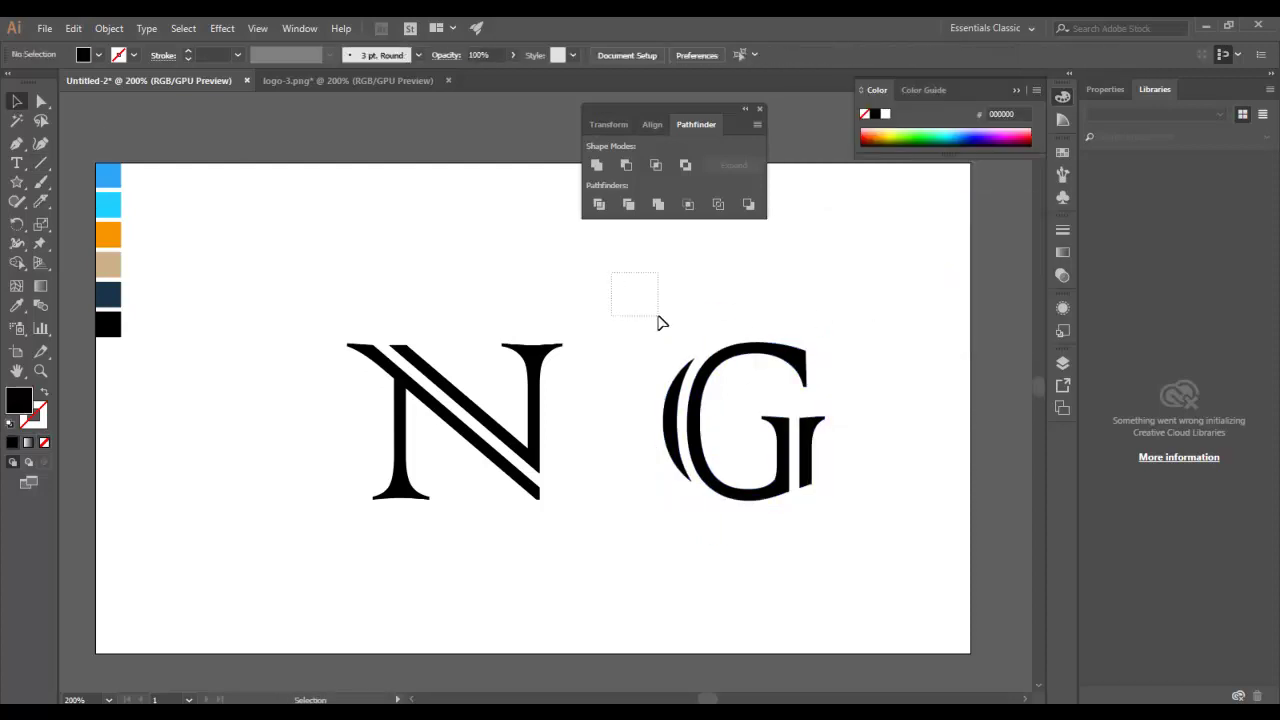
left_click_drag(660, 322, 817, 548)
right_click(726, 428)
Divide the outlined G along the vertical line with Pathfinder and ungroup the pieces
left_click(692, 400)
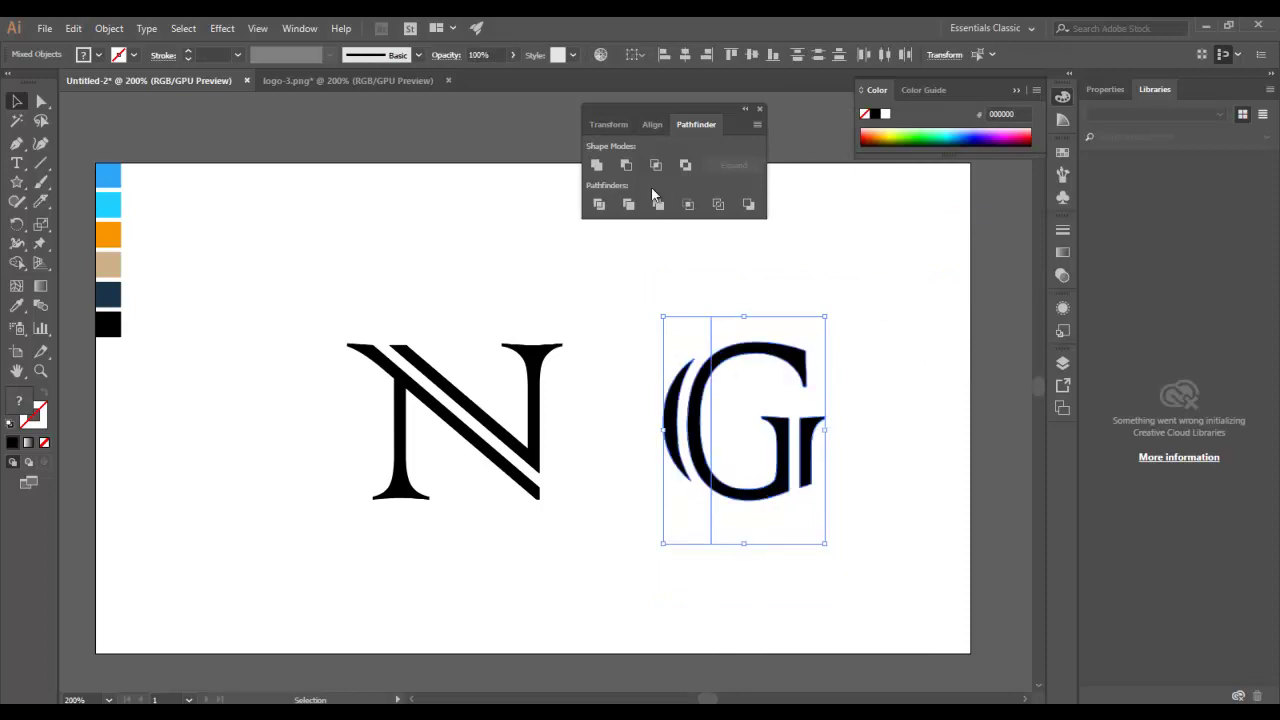
left_click(600, 205)
left_click(686, 334)
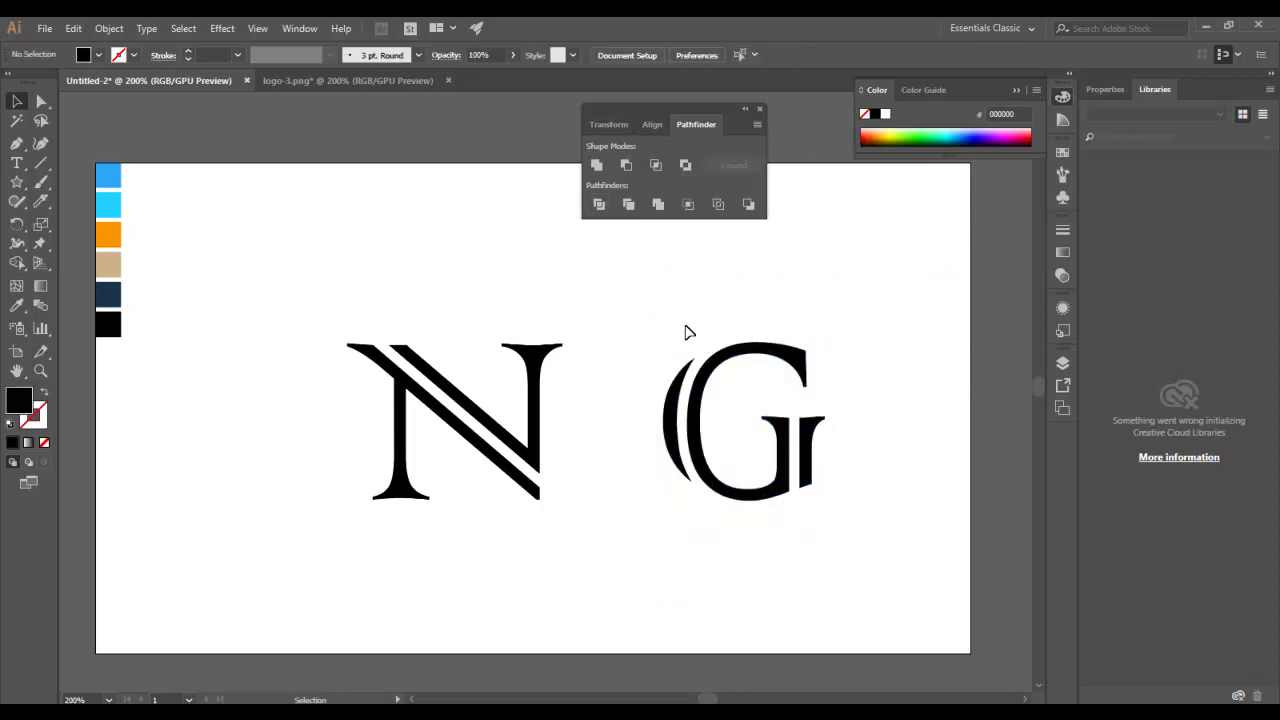
right_click(765, 439)
left_click(802, 573)
Delete the G's detached left crescent and the leftover thin sliver
left_click(634, 428)
left_click(698, 470)
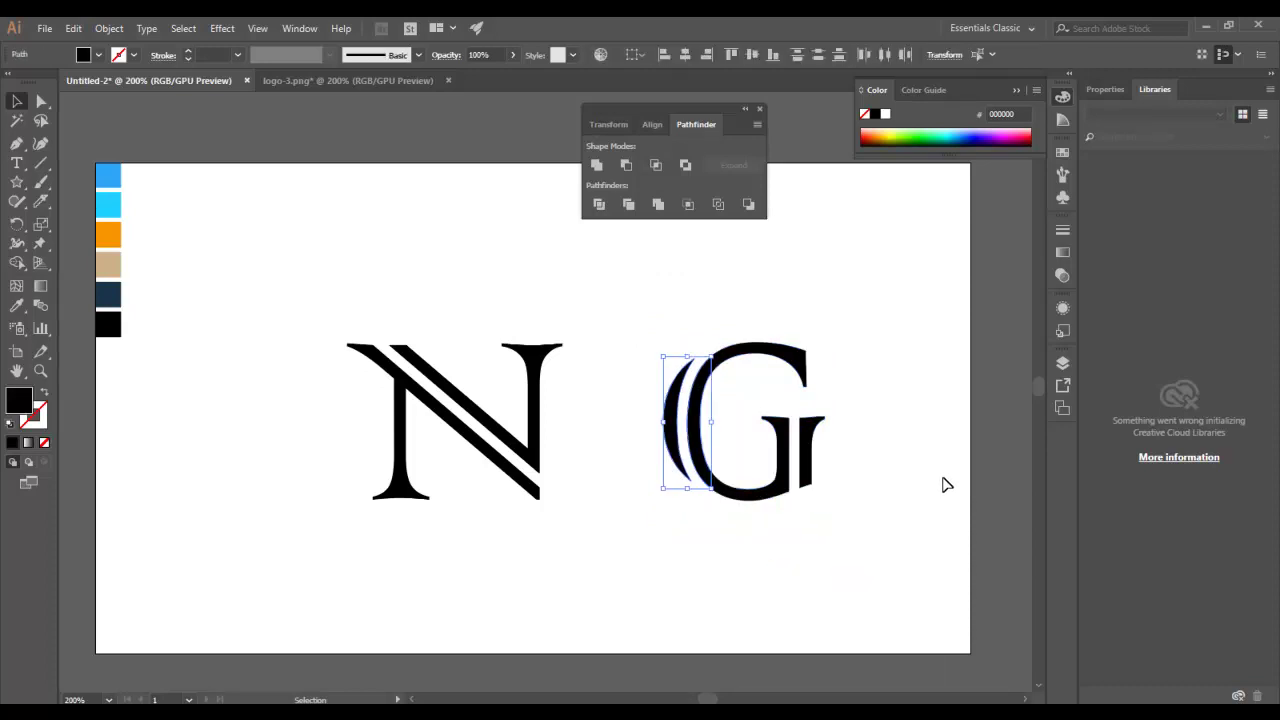
key("Delete")
left_click_drag(677, 311, 874, 590)
left_click(640, 385)
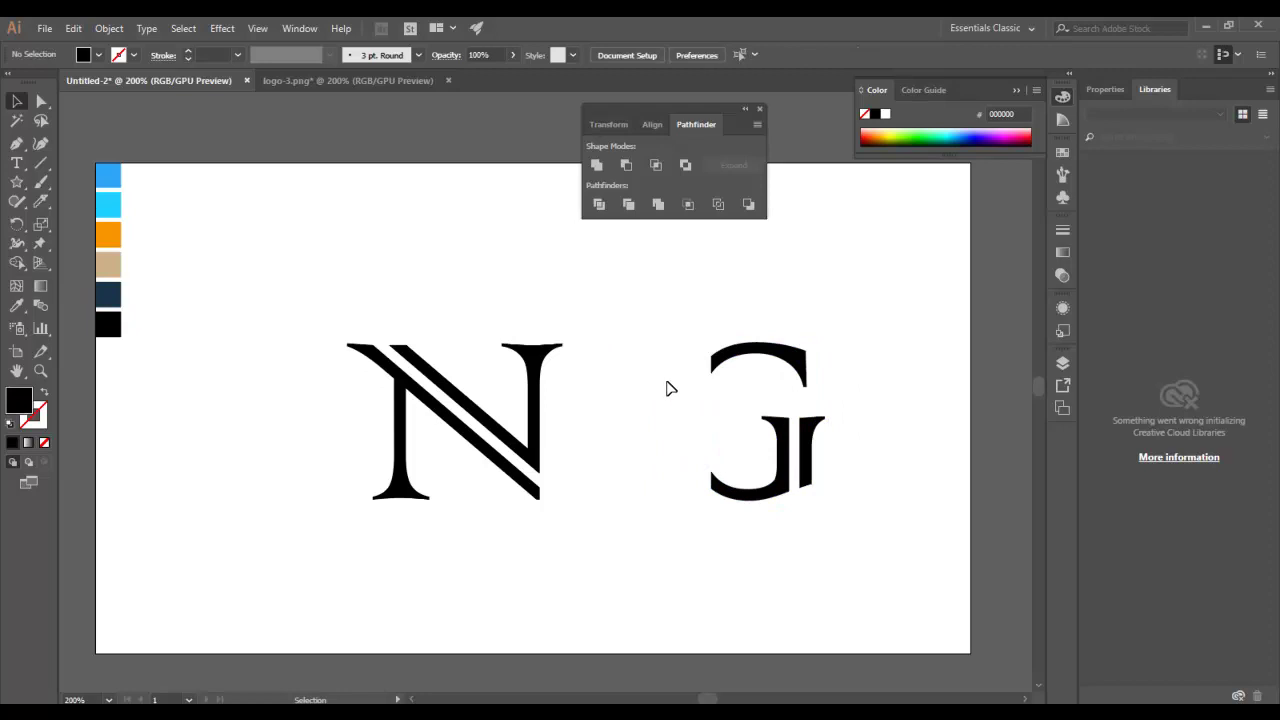
left_click(702, 420)
key("Delete")
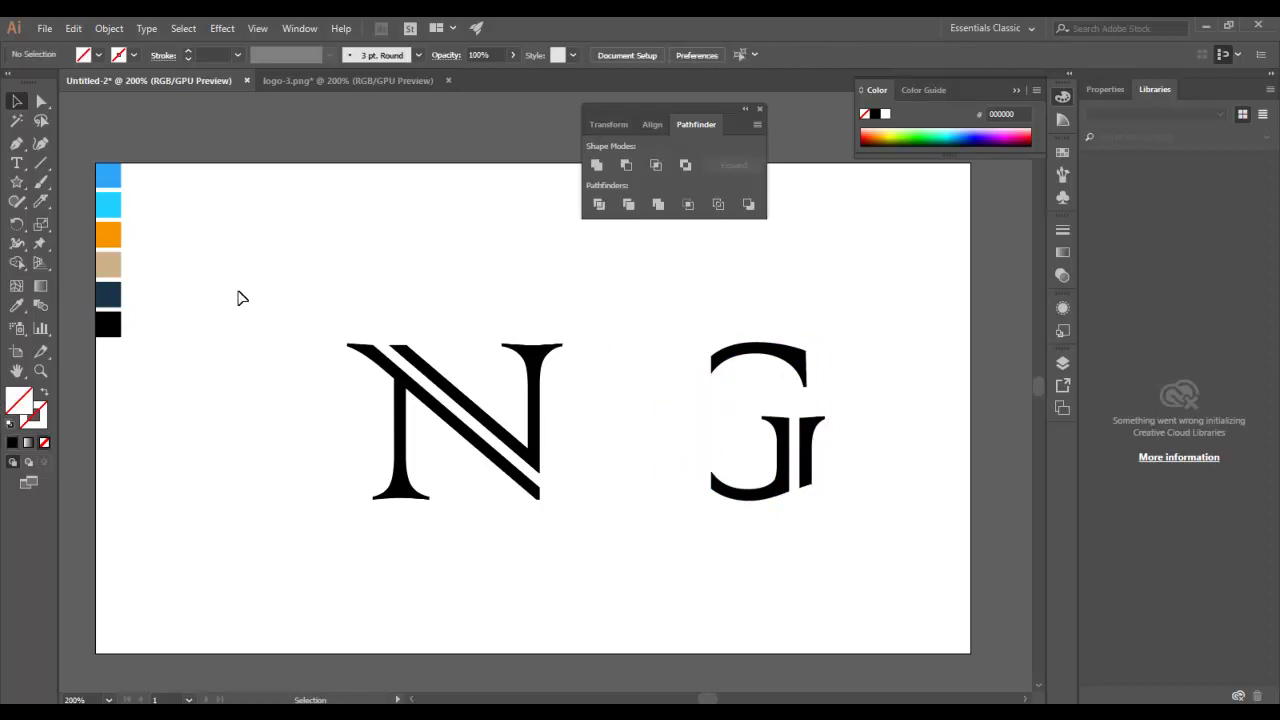
Sketch a tall thin rectangle and narrow it to about 4.5 px wide
scroll(337, 371, "up", 1)
scroll(343, 366, "up", 2)
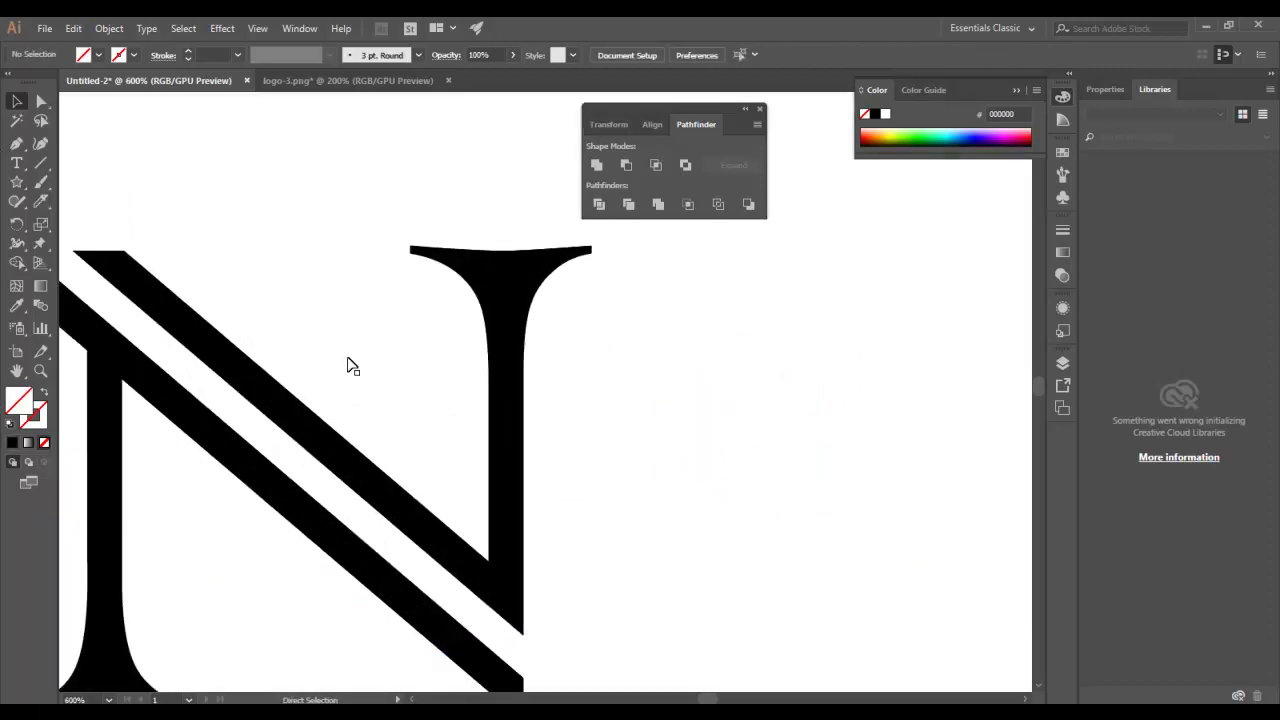
scroll(368, 340, "up", 5)
scroll(274, 437, "up", 5)
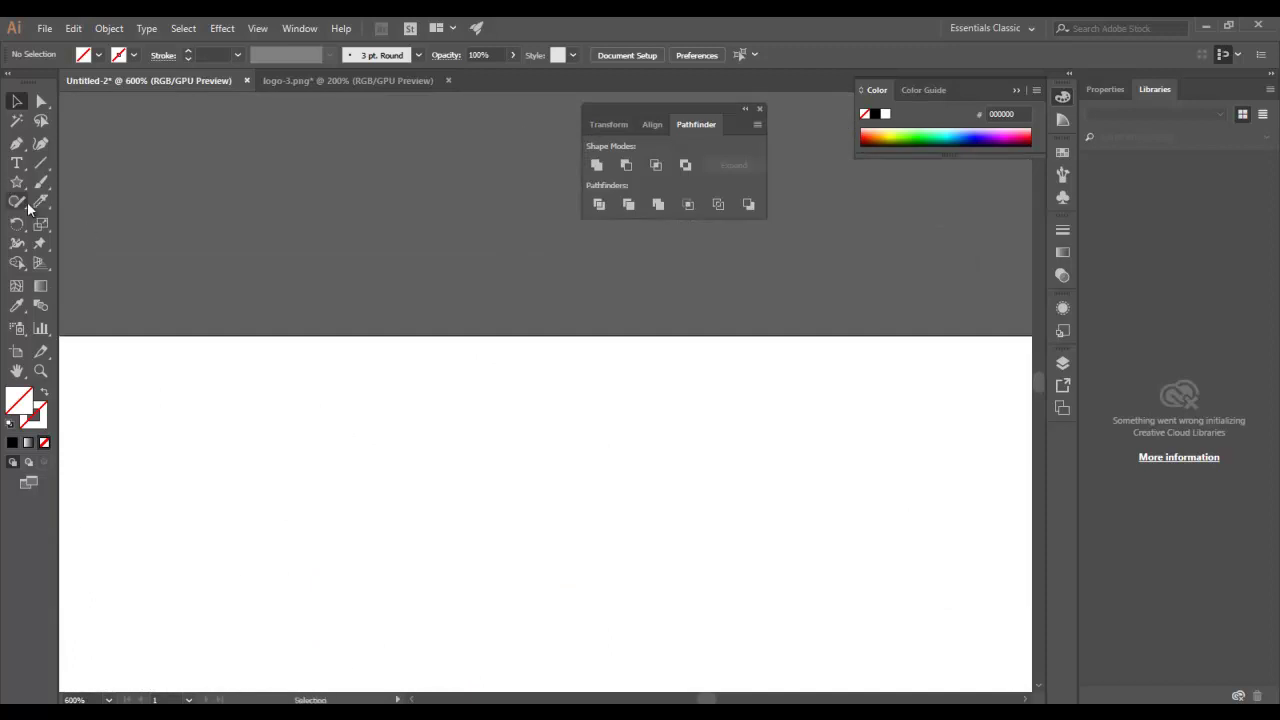
left_click(17, 201)
mouse_move(168, 358)
left_mouse_down()
mouse_move(152, 648)
mouse_move(213, 494)
left_mouse_up()
left_click_drag(198, 344, 198, 344)
left_click(17, 101)
left_click(190, 517)
left_click_drag(213, 496, 174, 496)
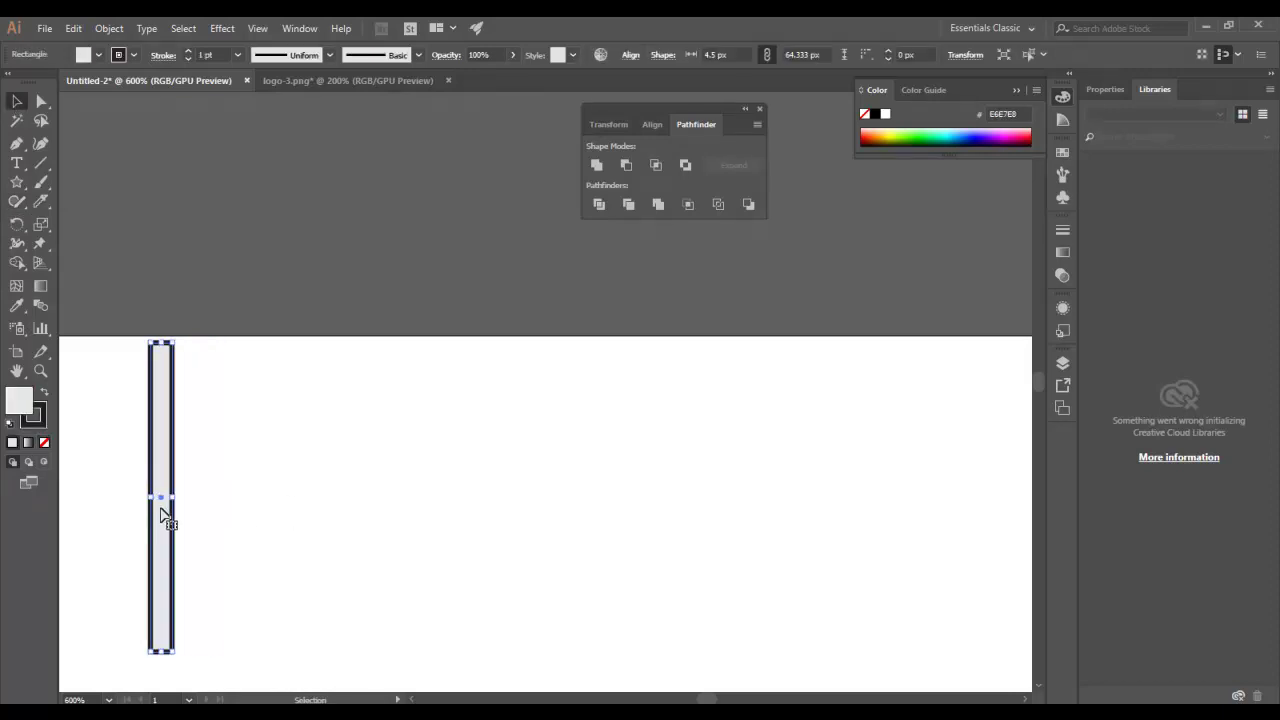
Make the rectangle solid black with no outline
left_click(43, 440)
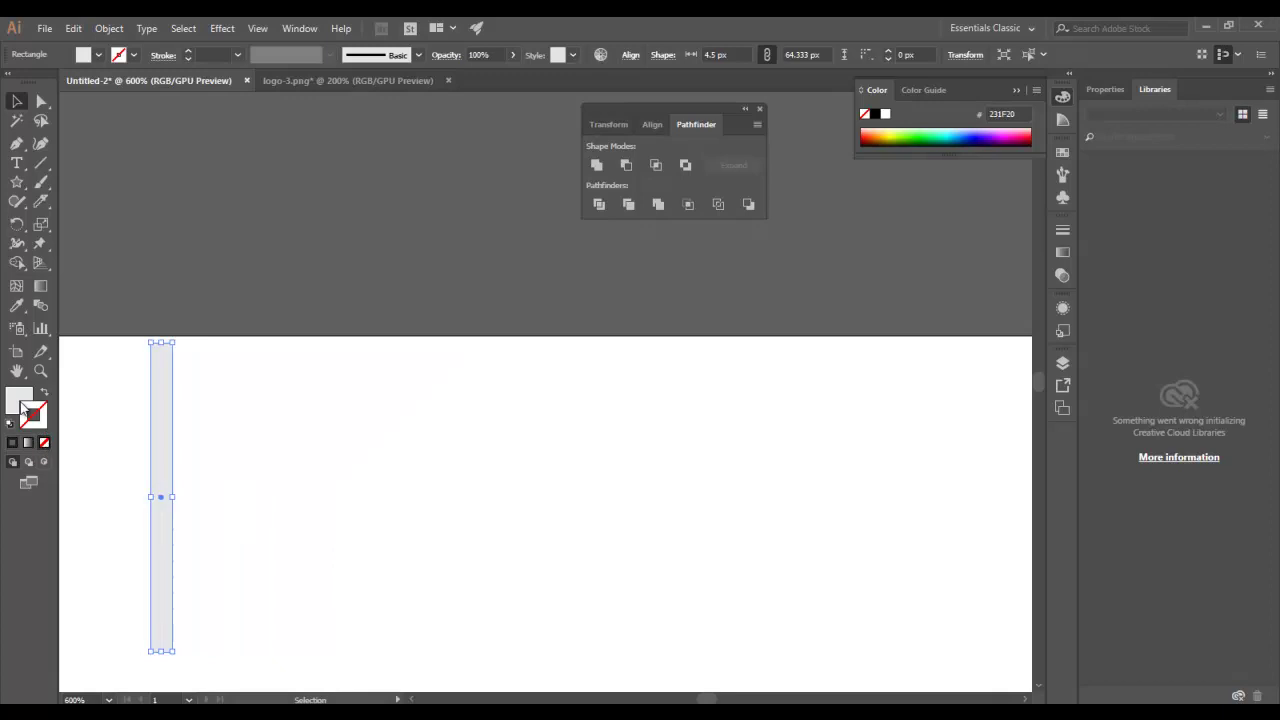
left_click(16, 402)
key("d")
left_click(42, 394)
left_click(45, 393)
left_click(43, 441)
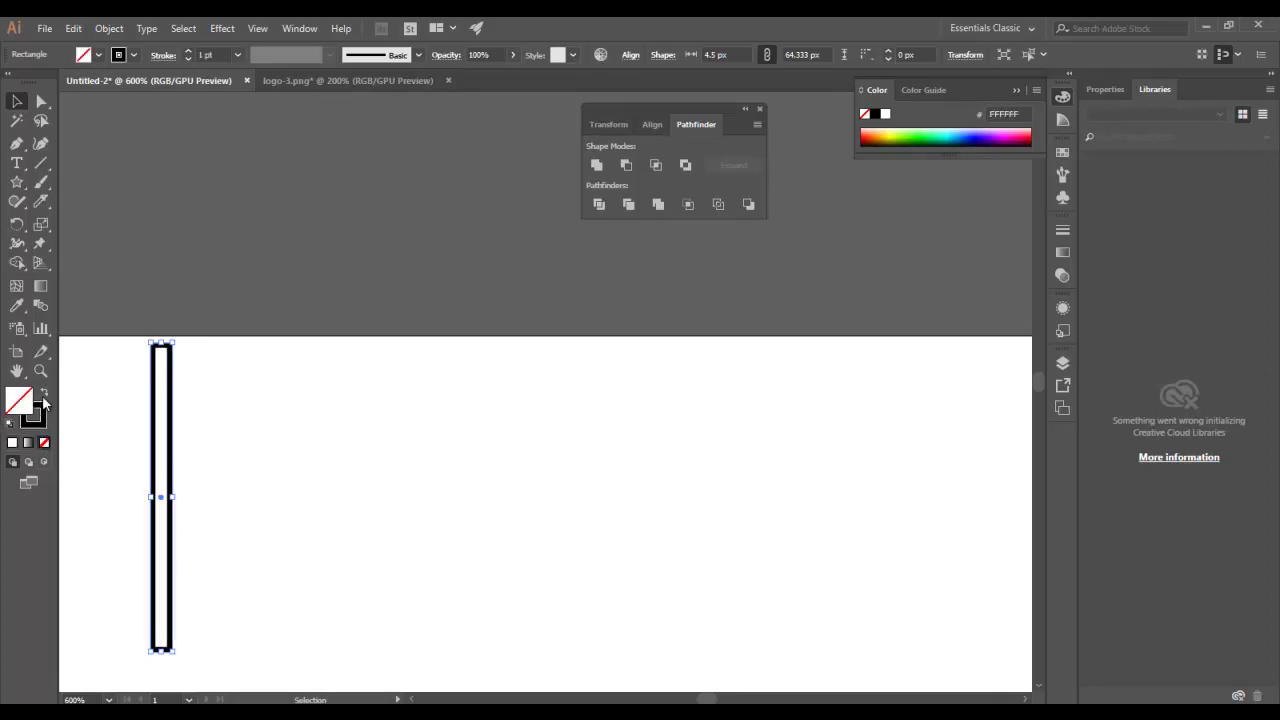
left_click(45, 395)
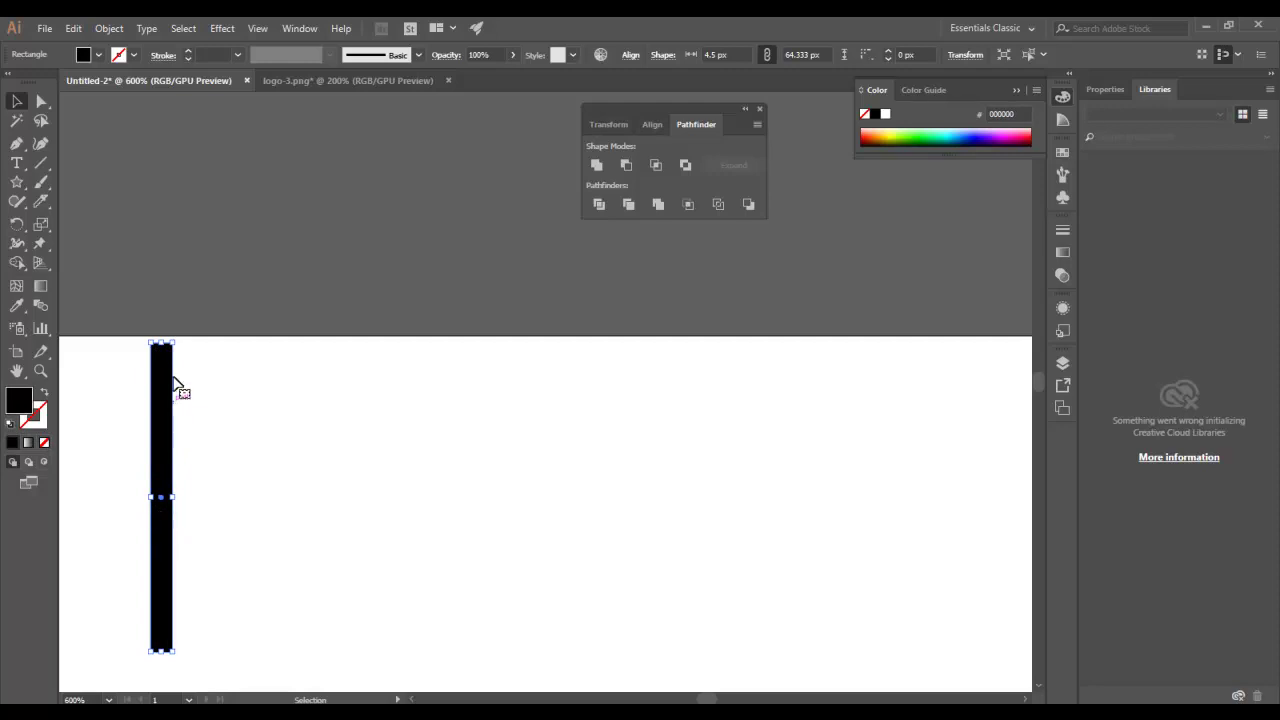
Stretch the bar to 77.833 px tall and duplicate it into three evenly spaced bars
left_click_drag(164, 345, 164, 277)
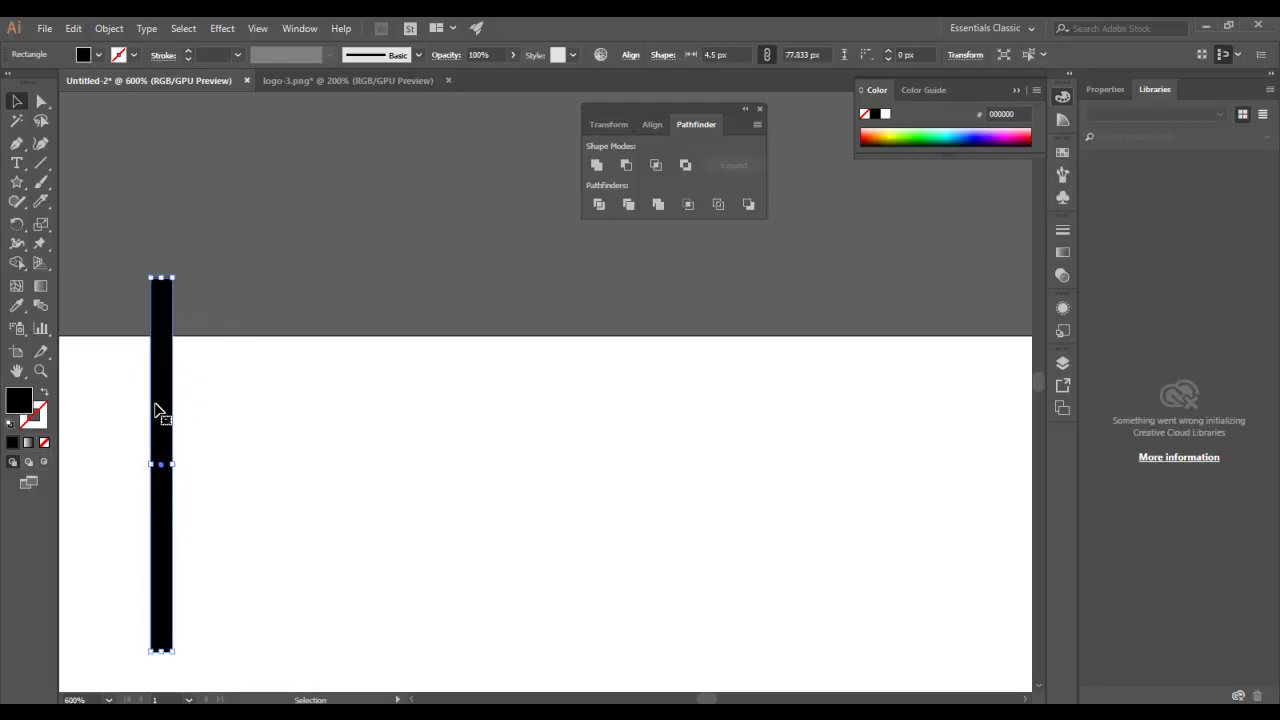
mouse_move(157, 409)
left_mouse_down()
mouse_move(194, 412)
mouse_move(184, 408)
left_mouse_up()
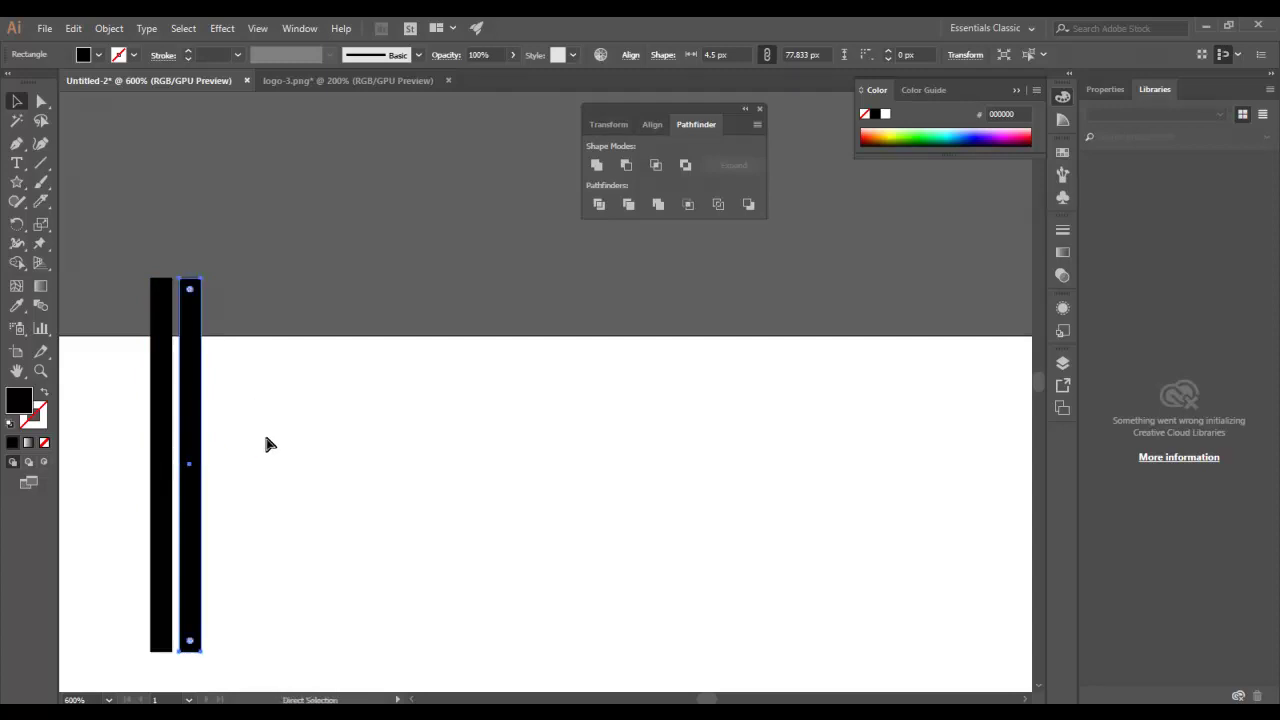
key("ctrl+d")
left_click(186, 246)
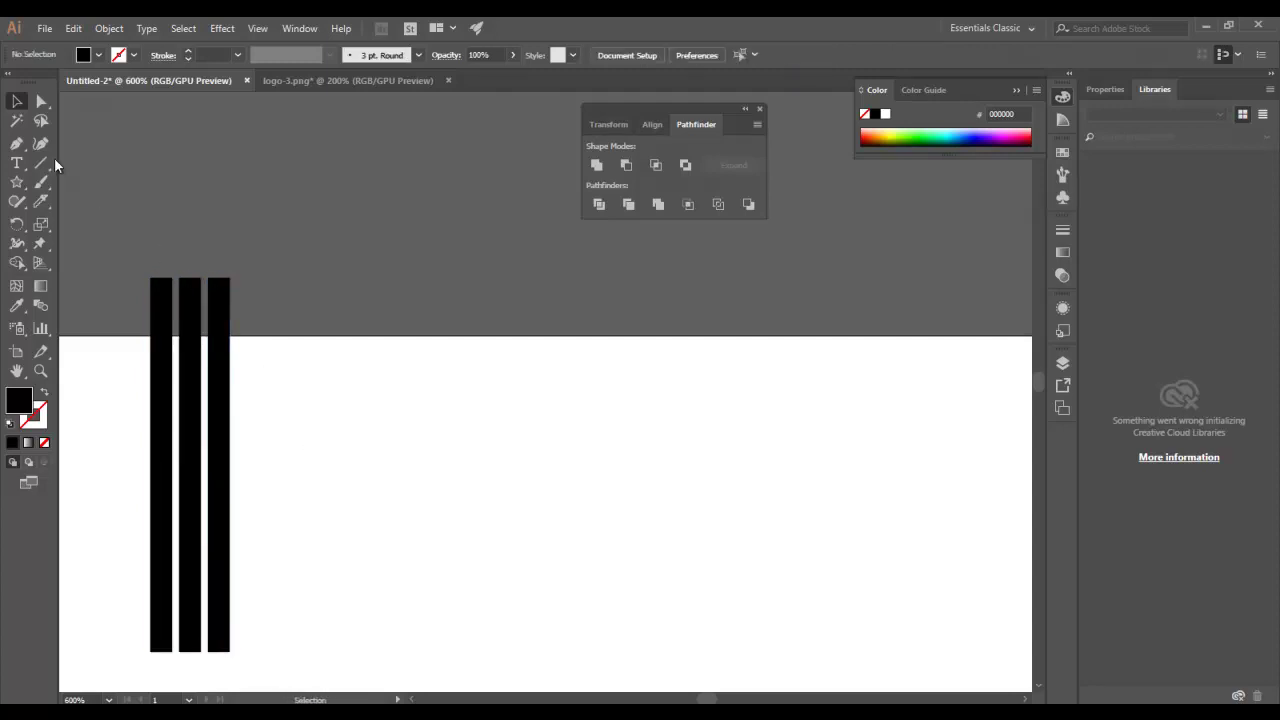
Sketch a square above the bars and size it to their combined width, about 16.7 px
left_click(17, 201)
mouse_move(159, 175)
left_mouse_down()
mouse_move(161, 243)
mouse_move(165, 160)
left_mouse_up()
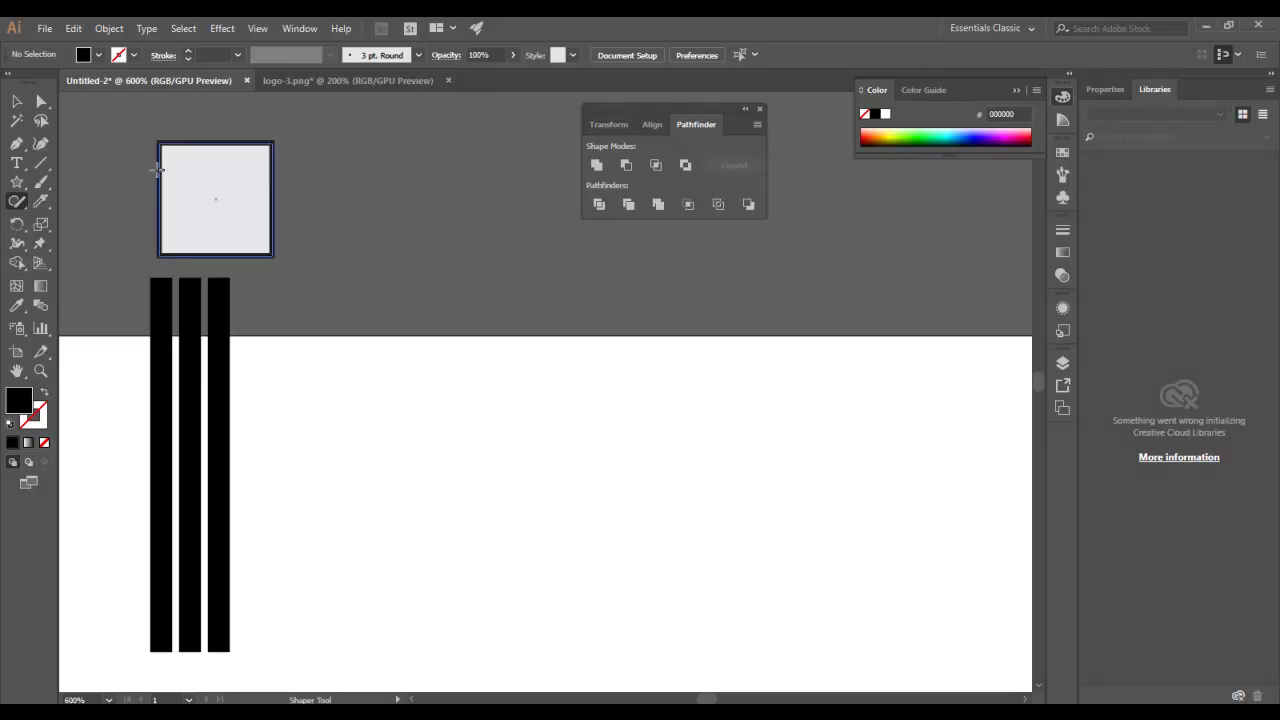
left_click(20, 100)
left_click_drag(220, 206, 206, 215)
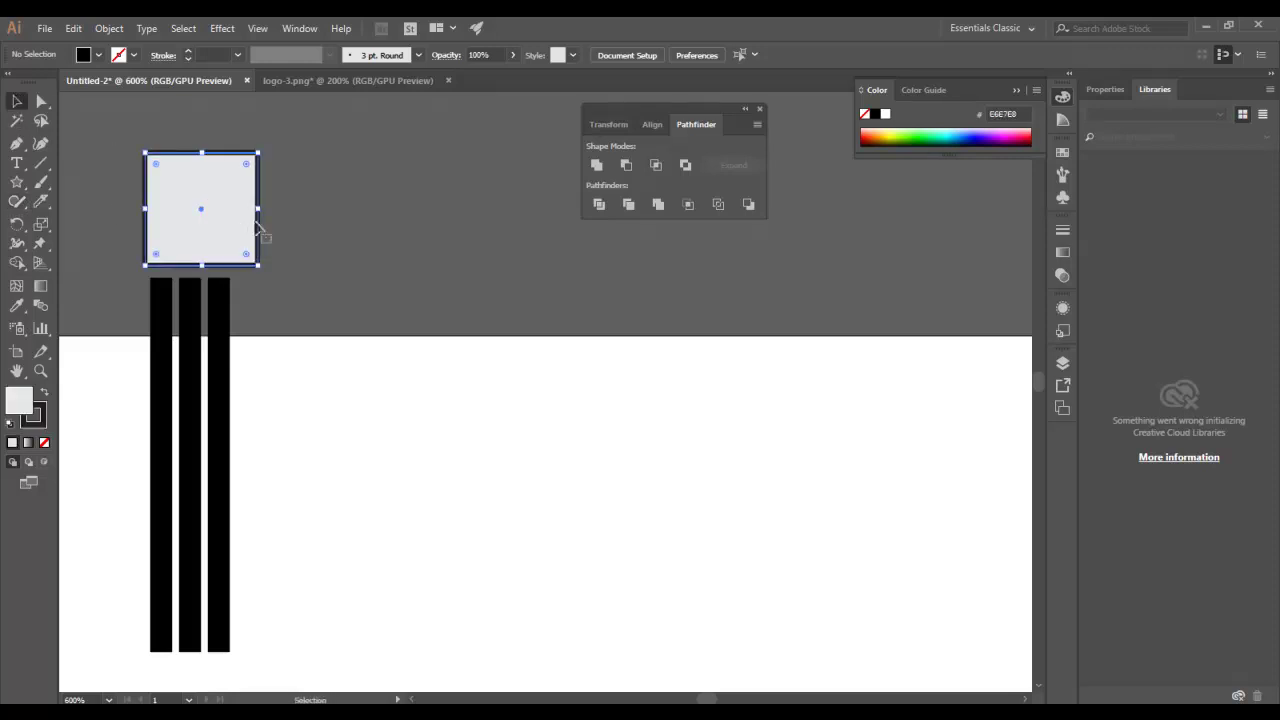
mouse_move(255, 258)
left_mouse_down()
mouse_move(230, 237)
mouse_move(205, 243)
mouse_move(222, 265)
left_mouse_up()
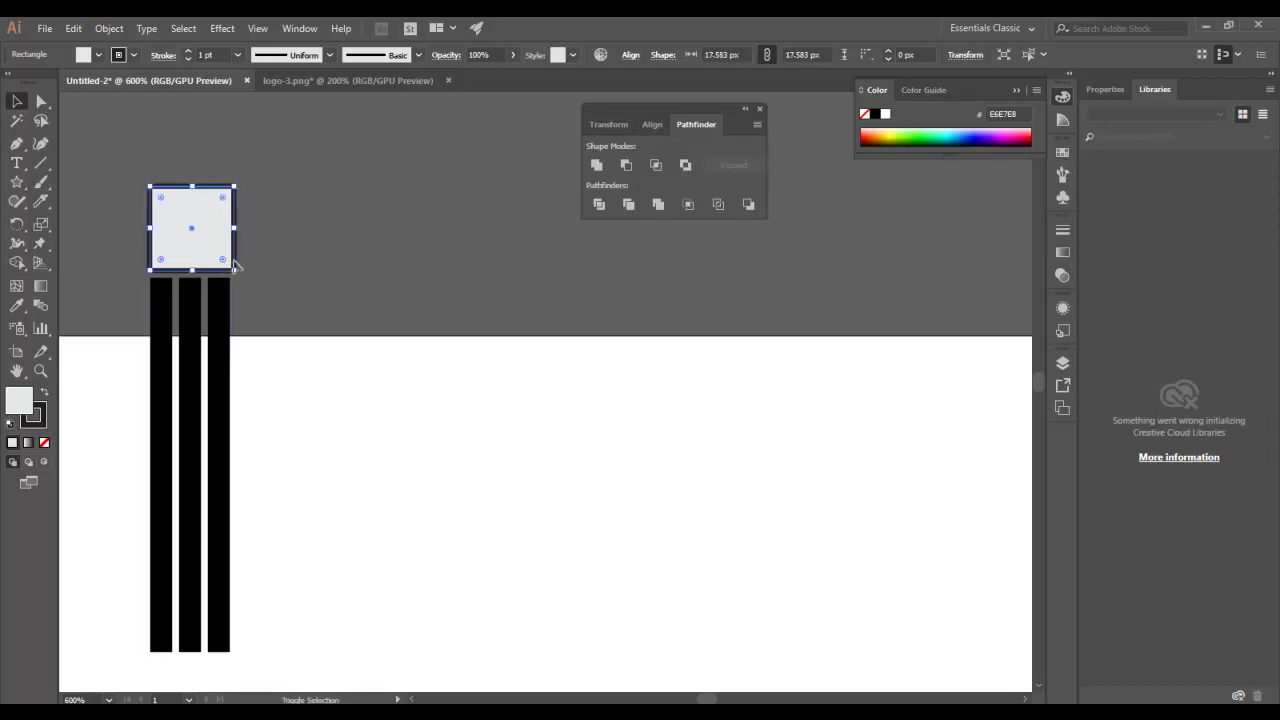
left_click_drag(231, 230, 230, 230)
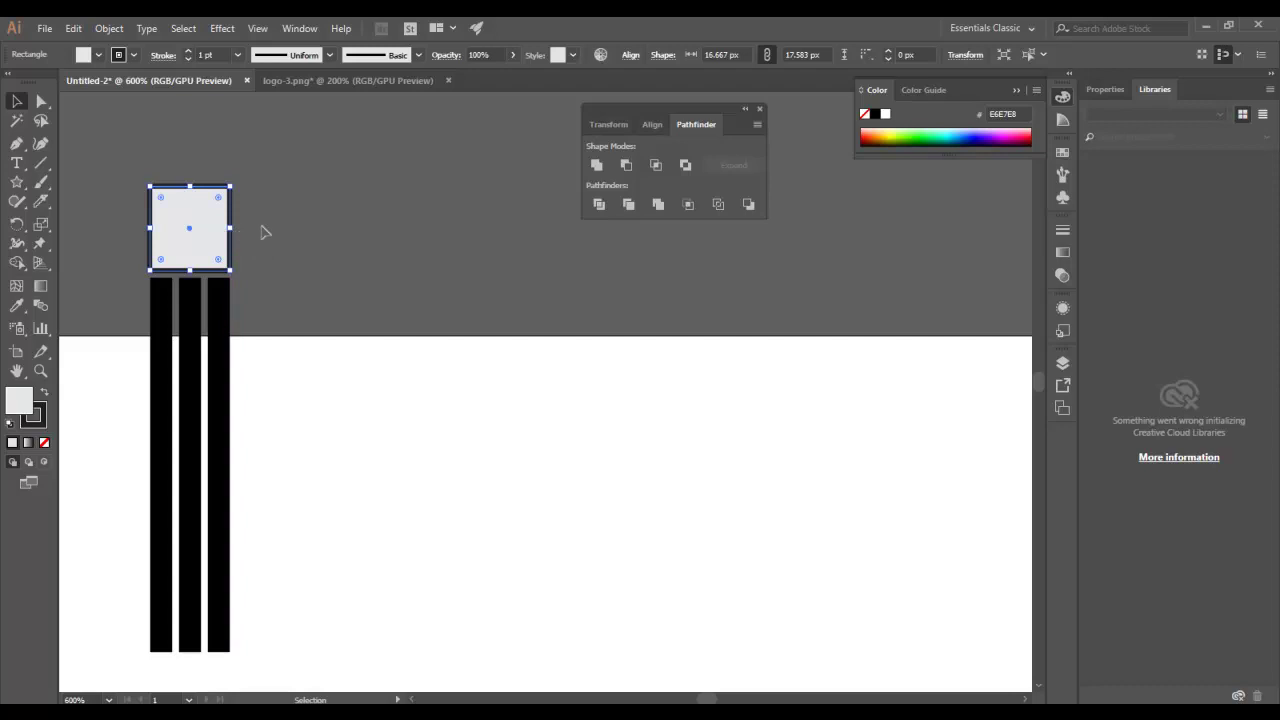
Give the square a dark fill with no outline
left_click(45, 395)
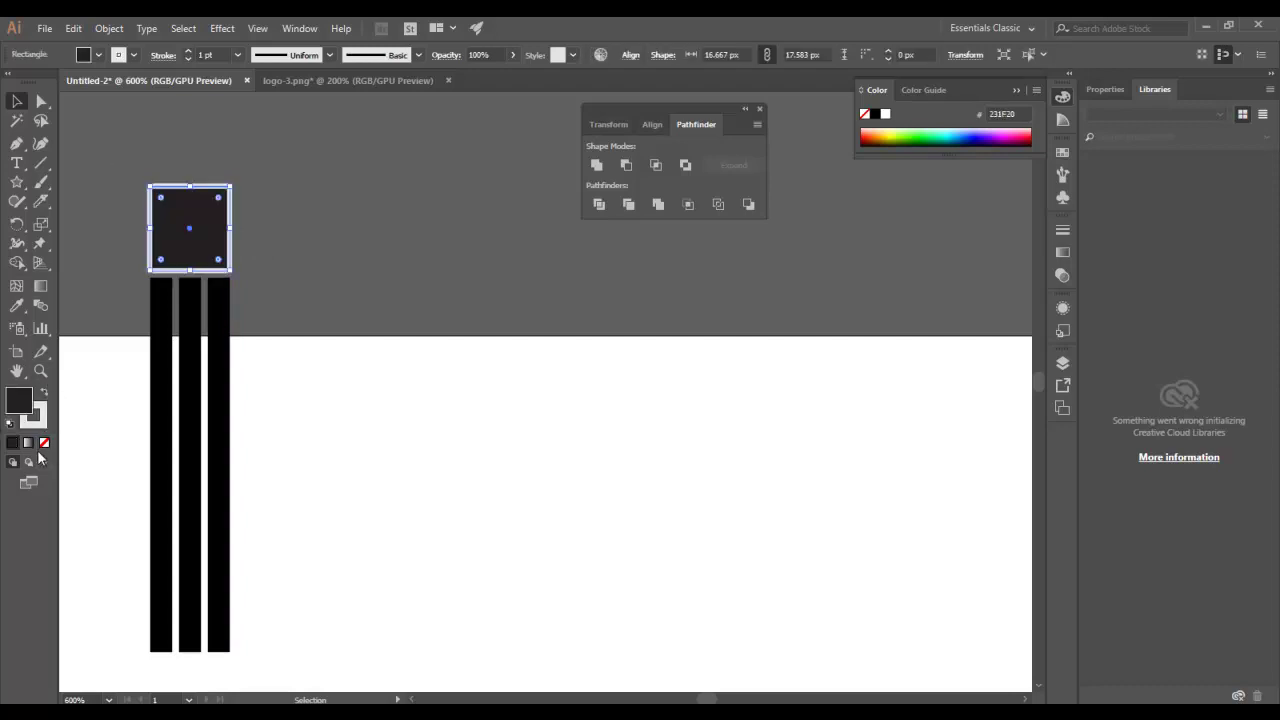
left_click(45, 397)
left_click(44, 442)
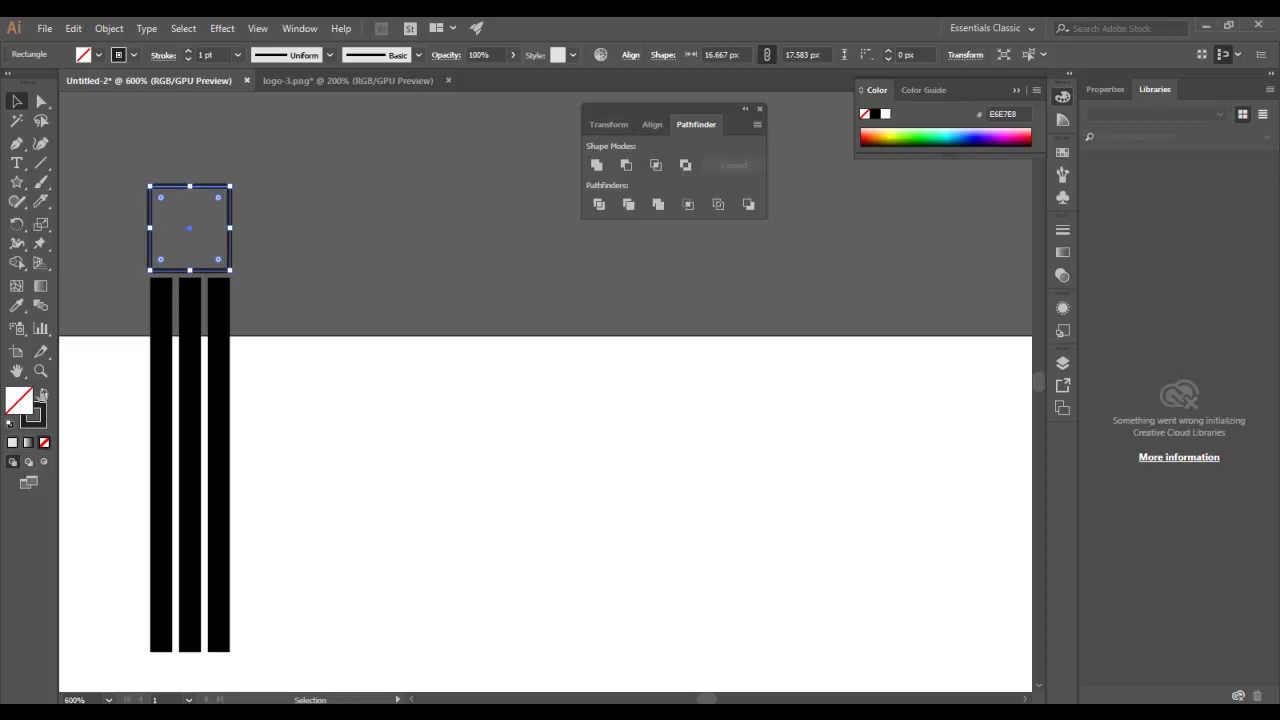
left_click(43, 393)
left_click(263, 209)
left_click_drag(112, 145, 264, 398)
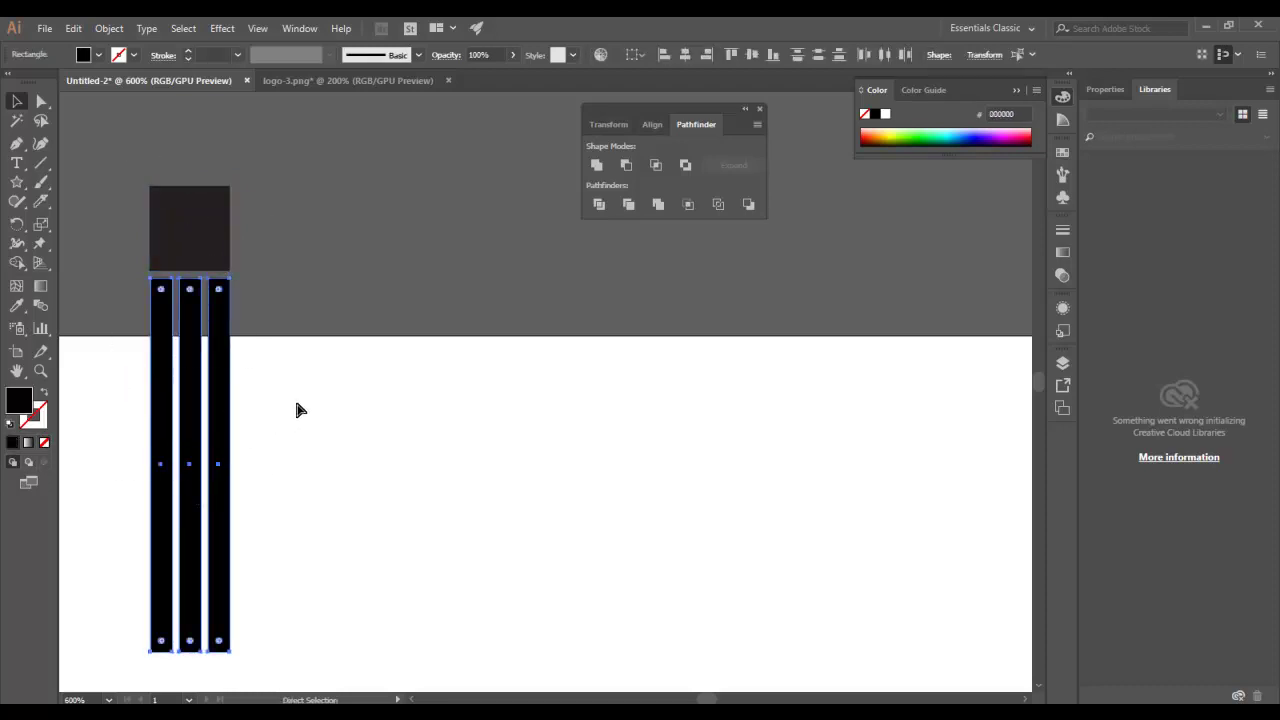
Shorten the dark square to 14.5 px tall
left_click_drag(157, 163, 258, 372)
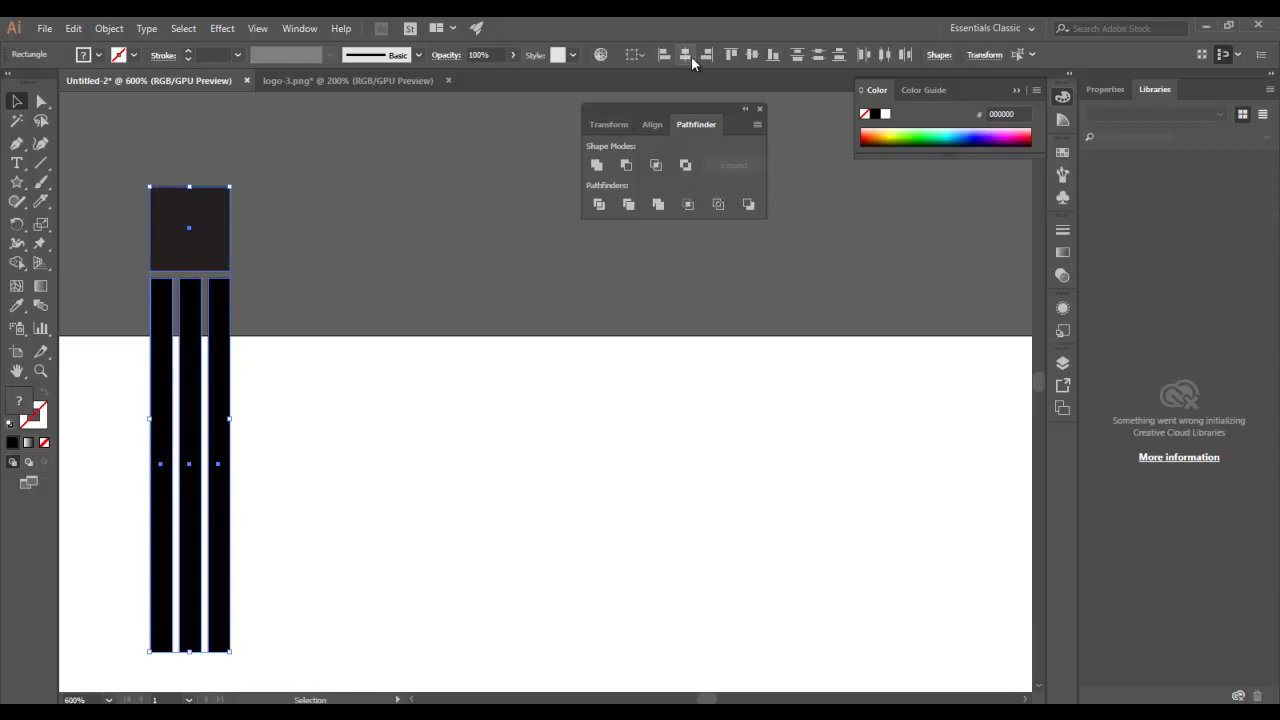
left_click(405, 298)
left_click(196, 210)
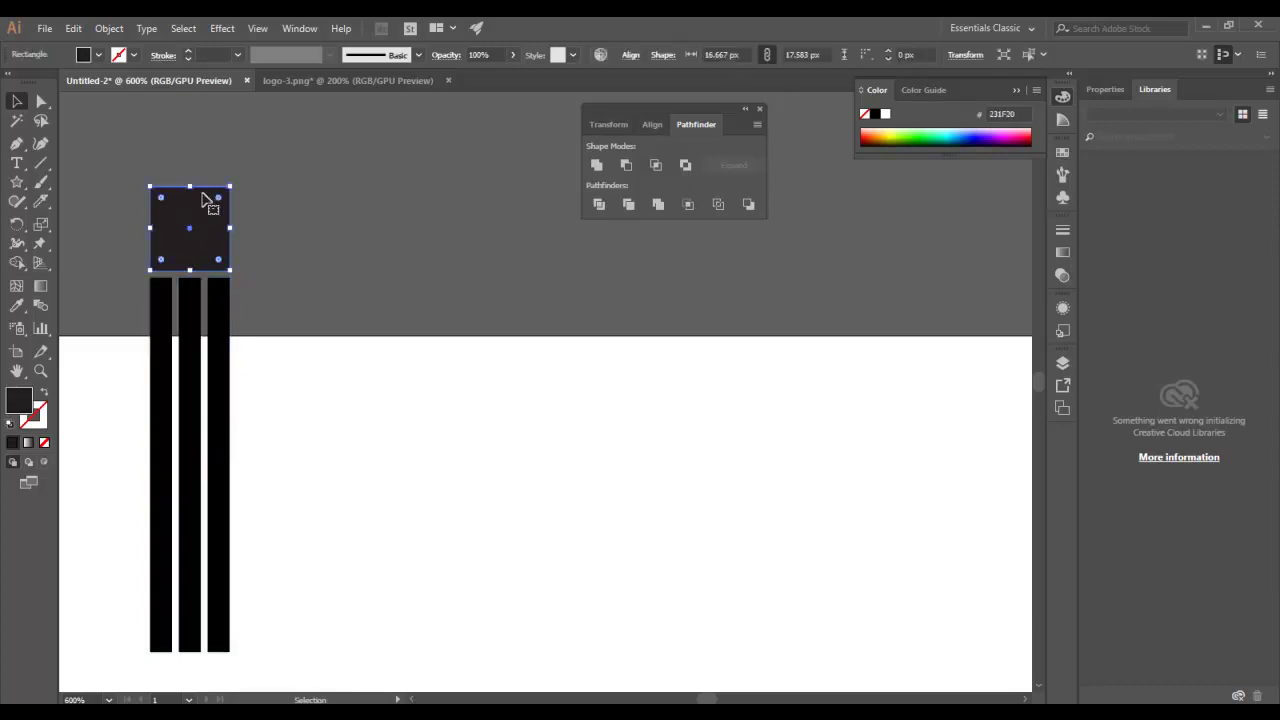
left_click_drag(190, 187, 190, 201)
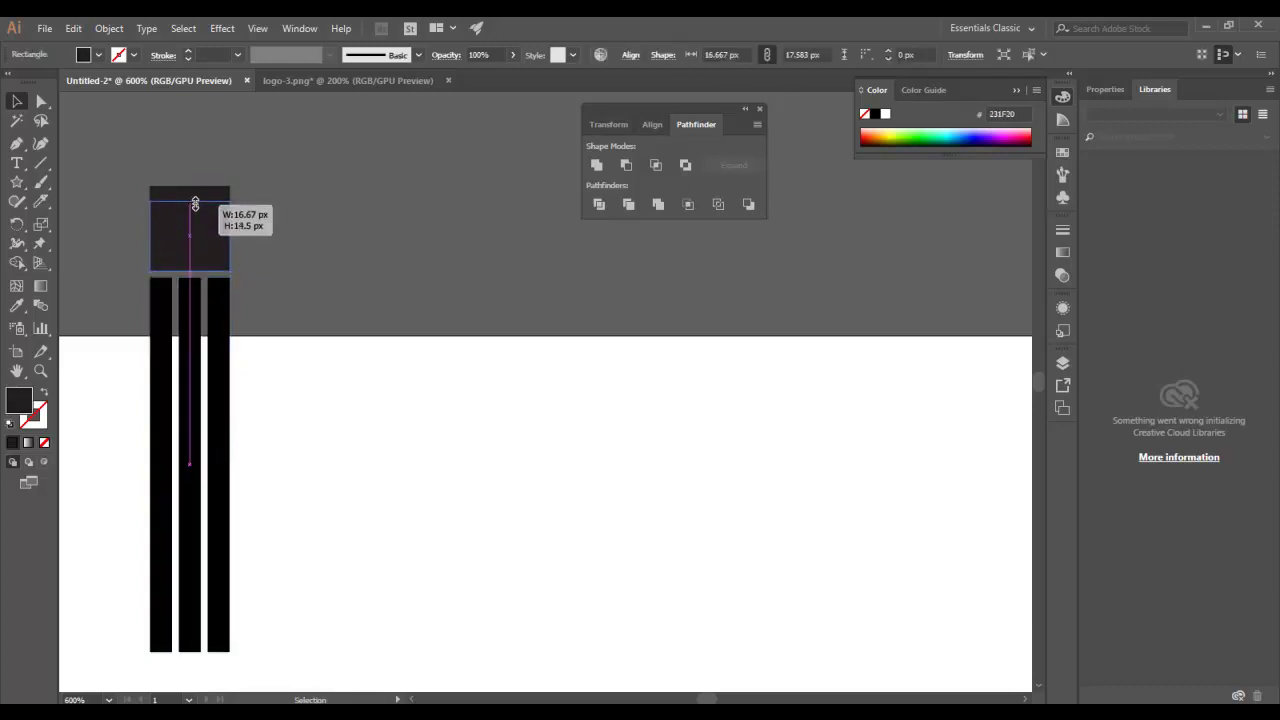
mouse_move(134, 171)
left_mouse_down()
mouse_move(271, 400)
mouse_move(208, 427)
left_mouse_up()
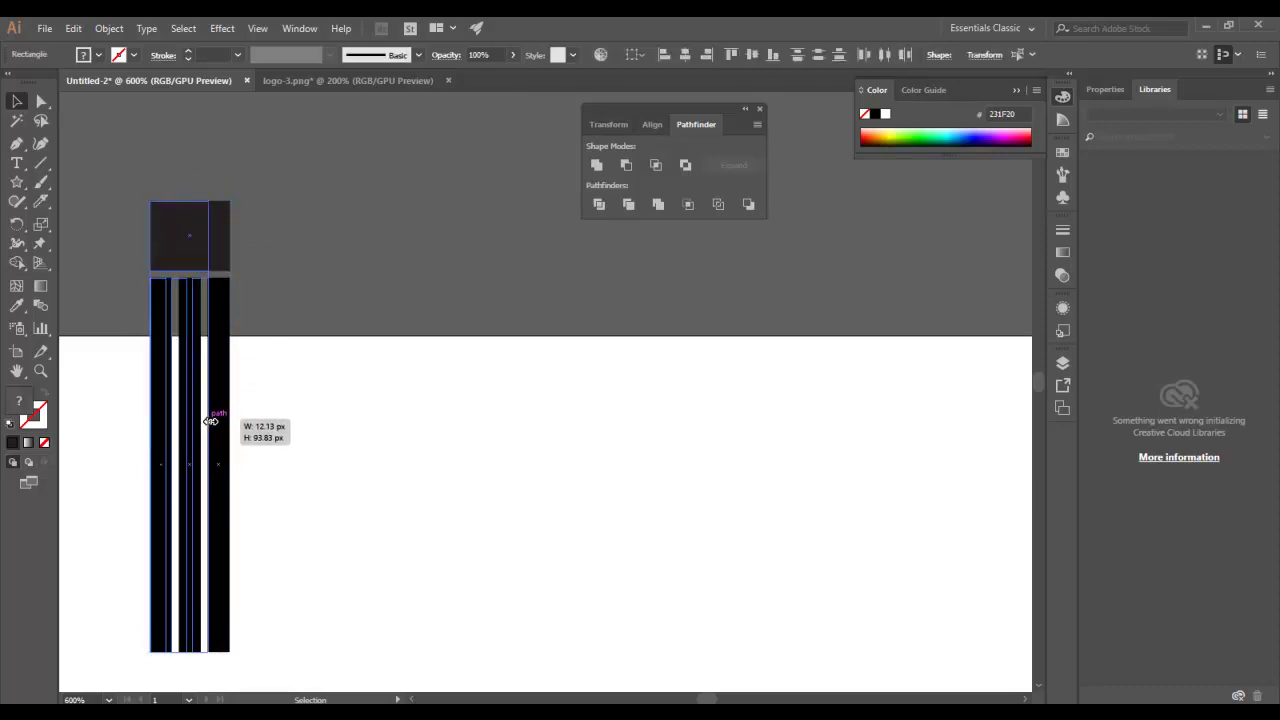
left_click(274, 418)
left_click_drag(123, 171, 221, 244)
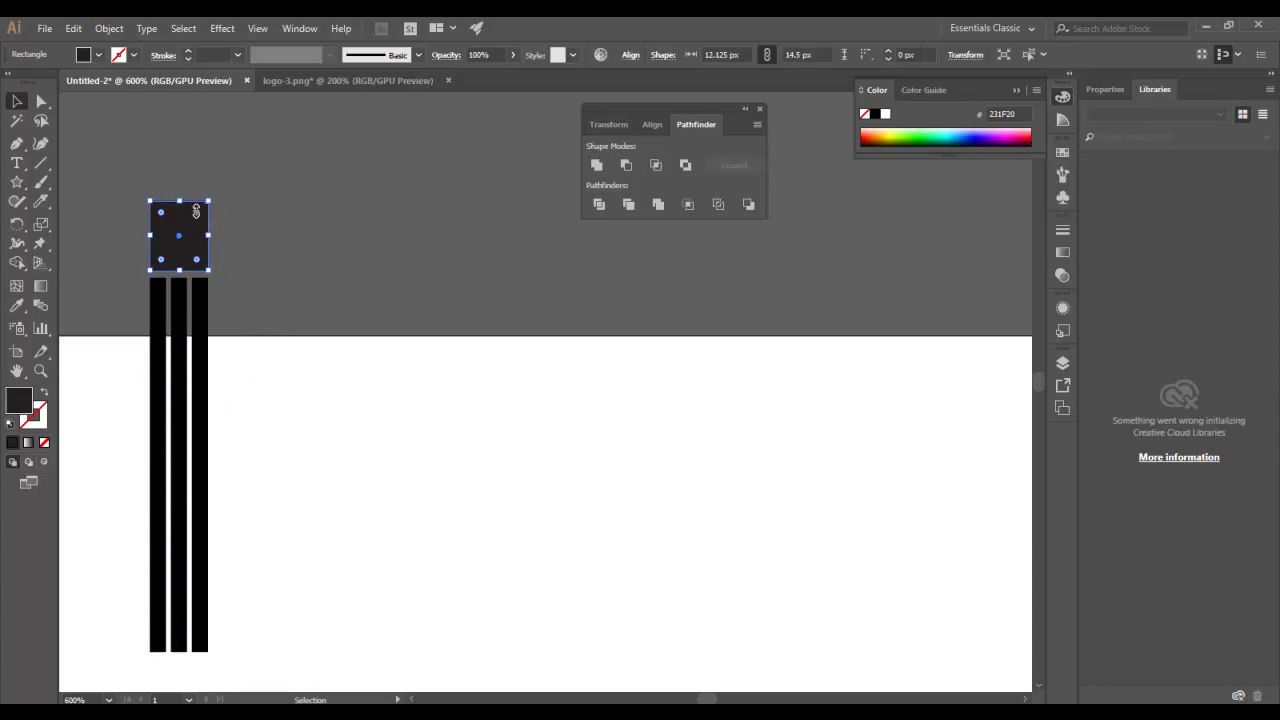
Round the dark square's corners with the live-corner widgets
left_click(41, 101)
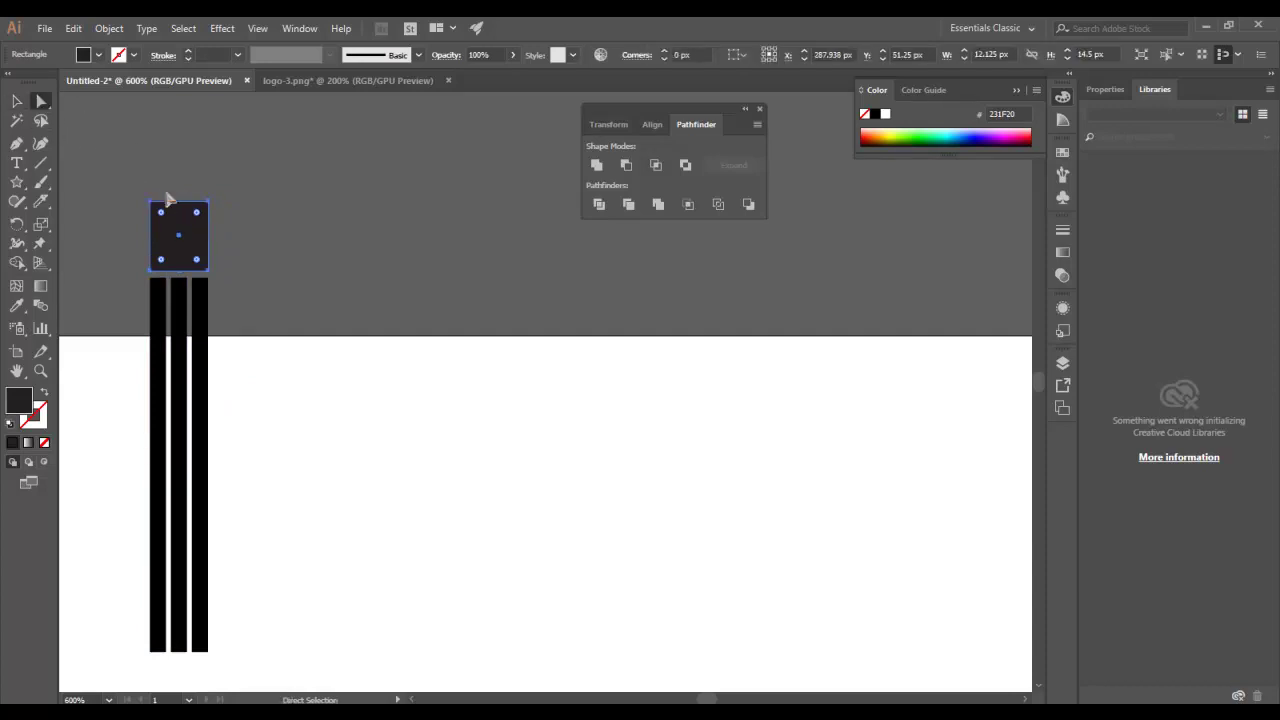
left_click_drag(197, 218, 200, 211)
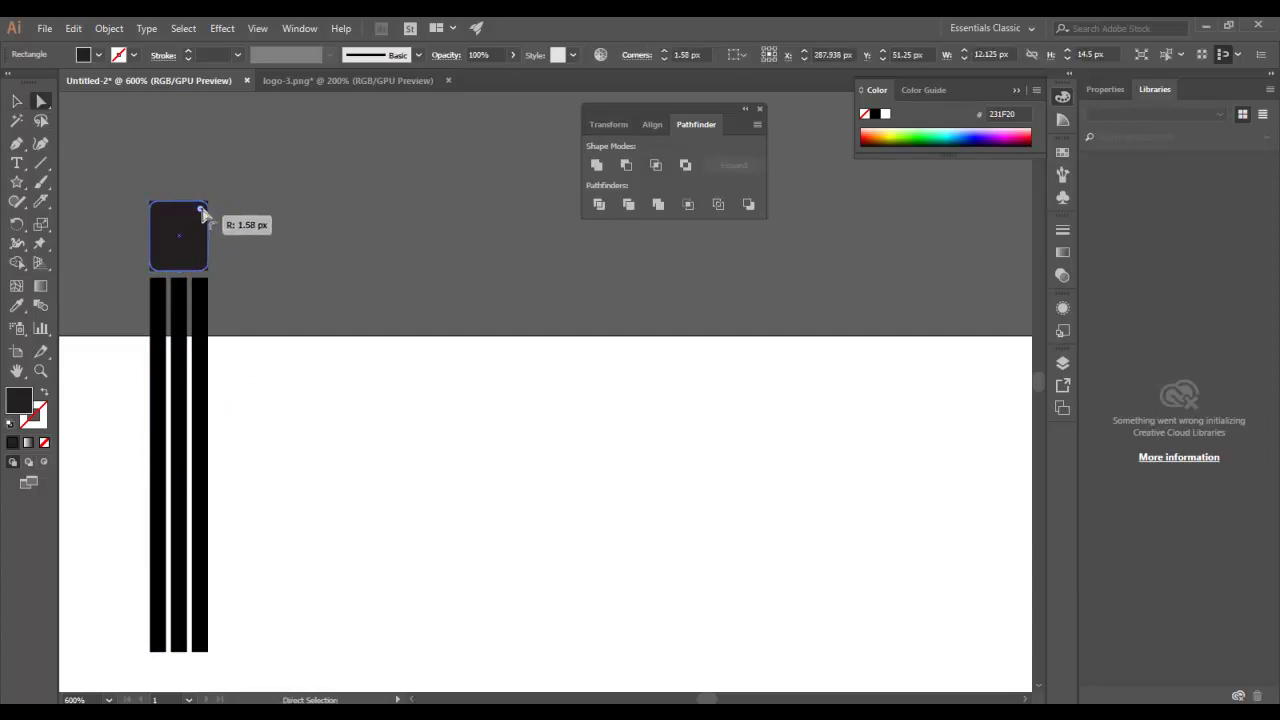
left_click_drag(197, 211, 196, 222)
left_click(79, 165)
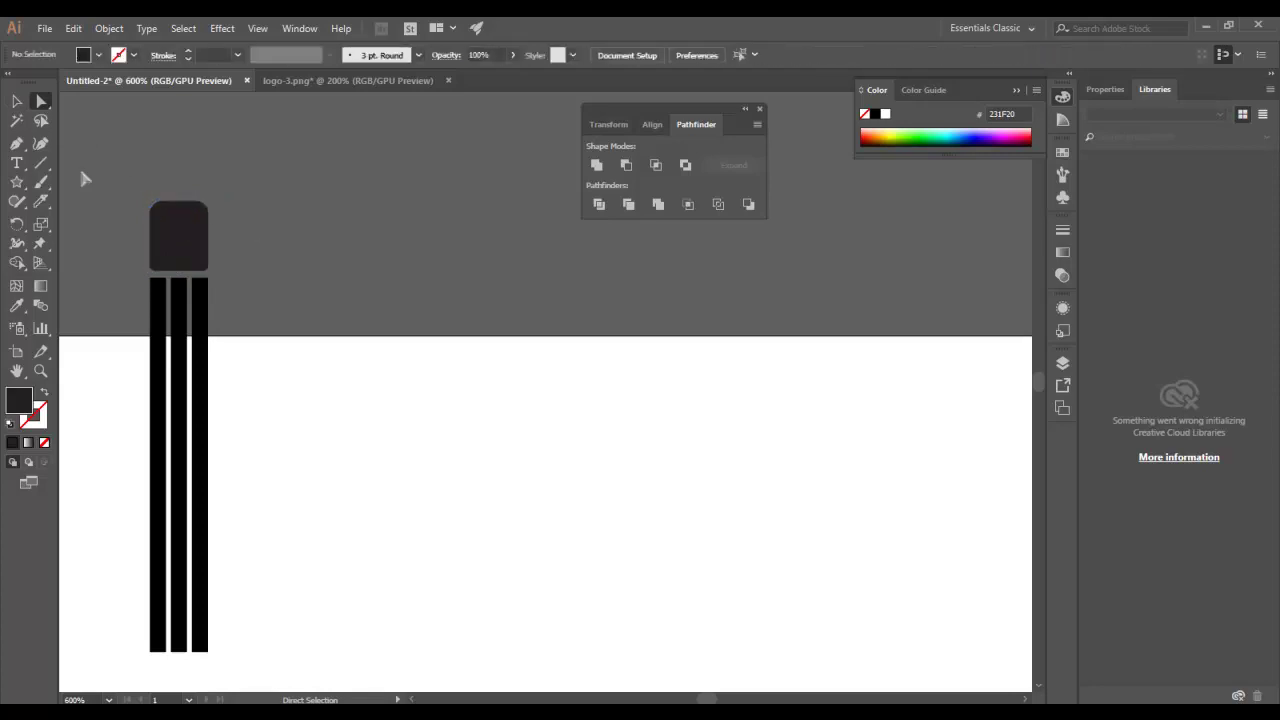
Round the three bars' corners slightly, to 0.42 px
left_click_drag(135, 288, 212, 368)
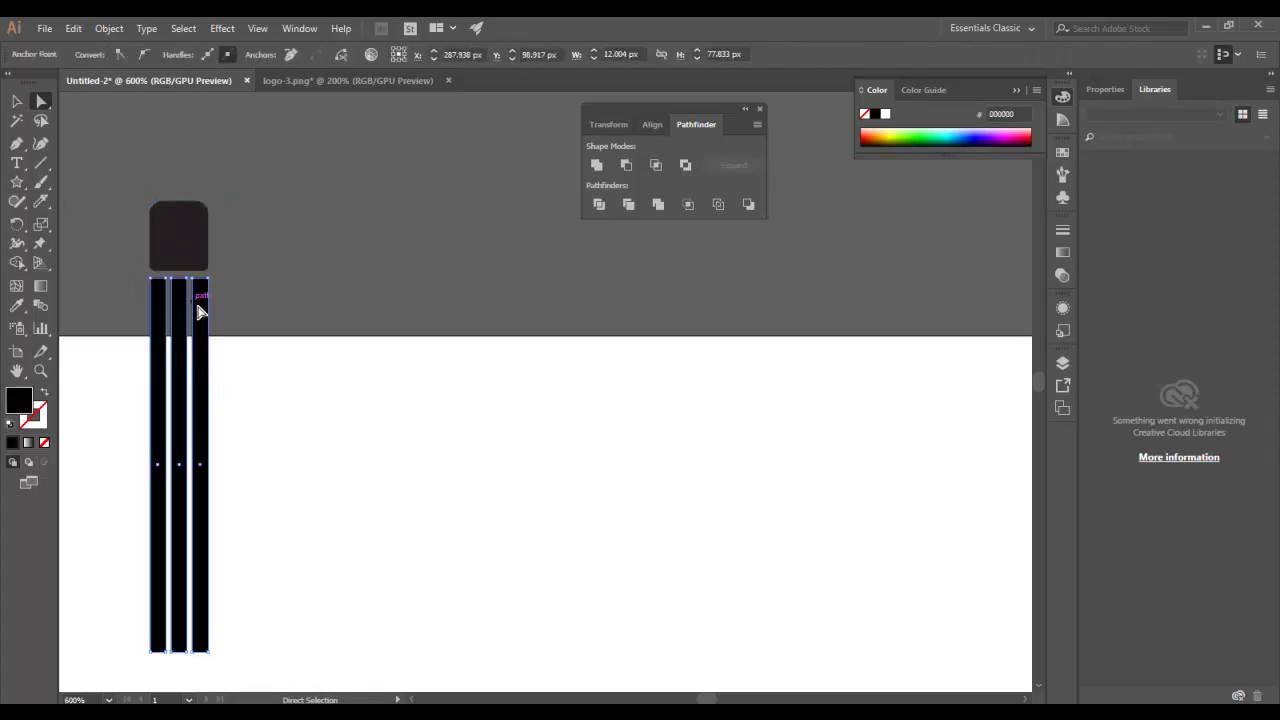
left_click_drag(283, 537, 246, 663)
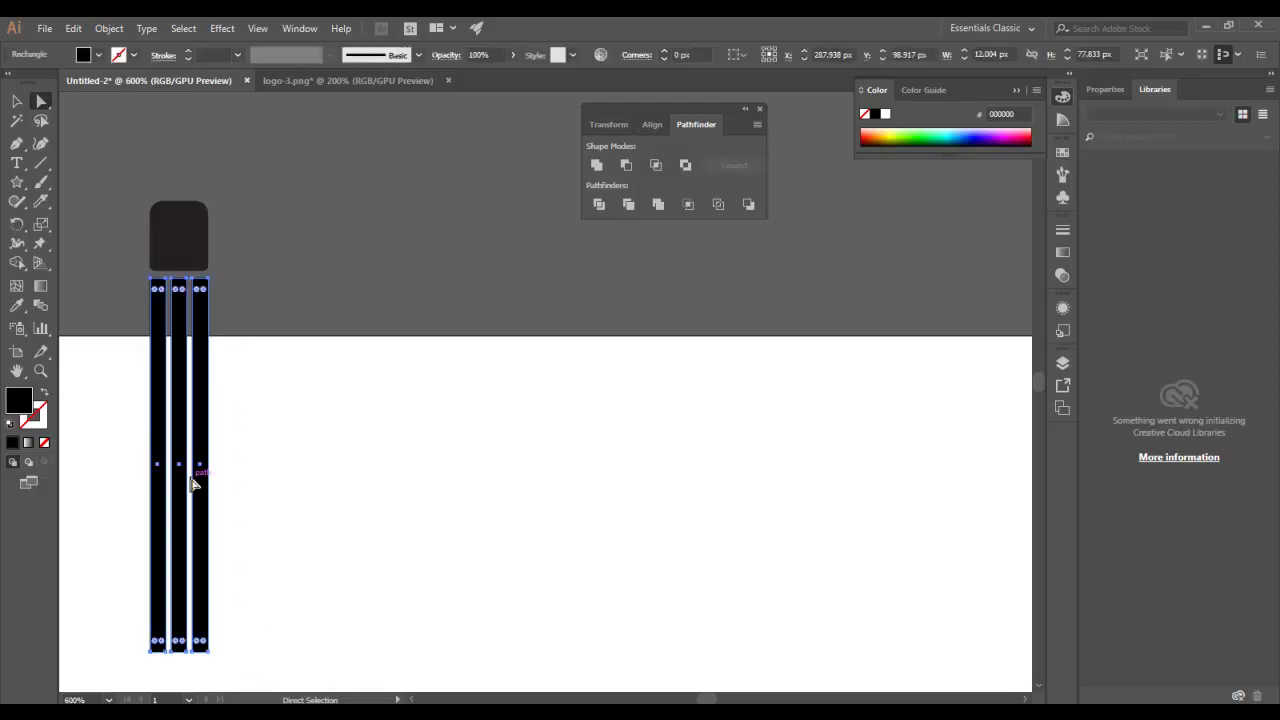
left_click_drag(201, 293, 203, 290)
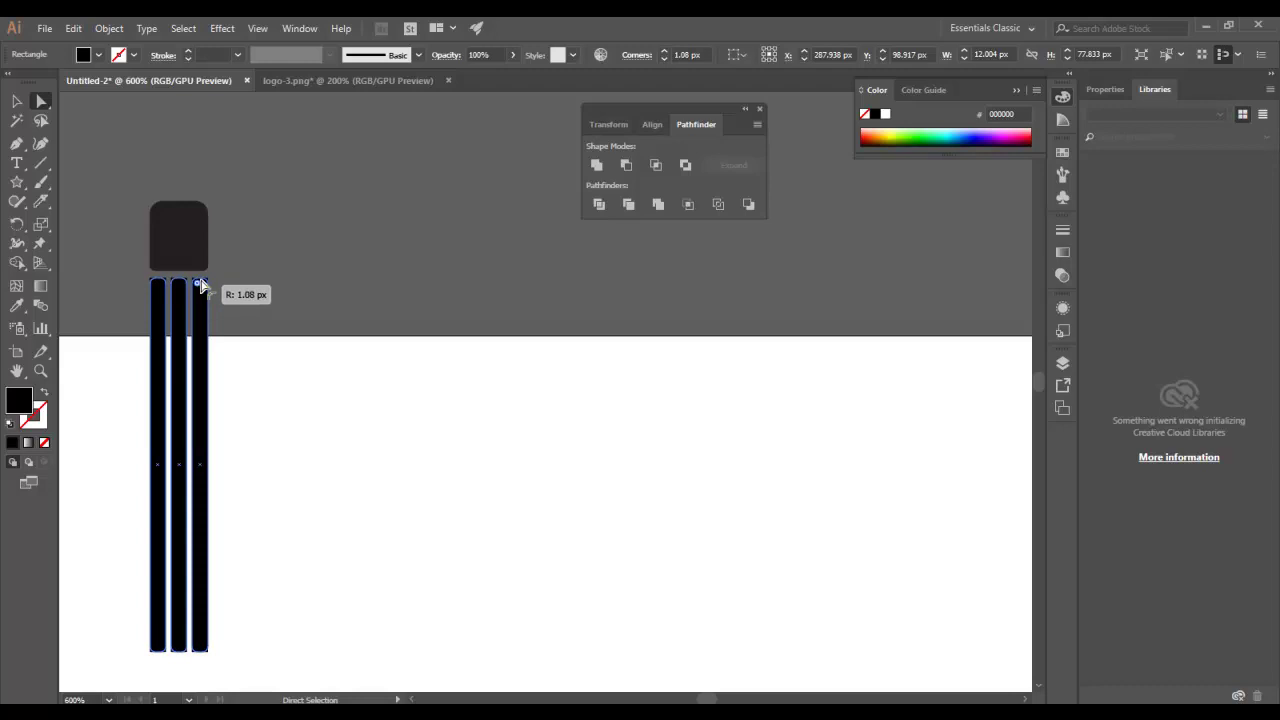
left_click_drag(201, 290, 203, 279)
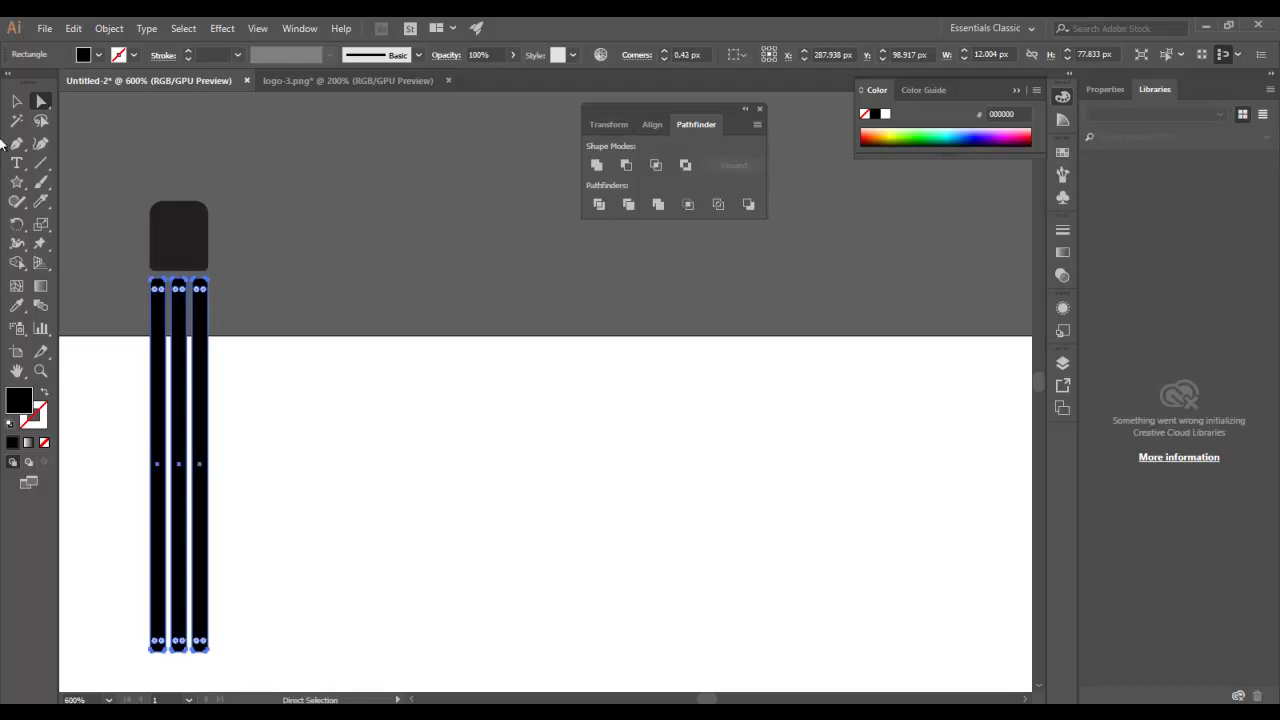
left_click(22, 103)
left_click(346, 437)
scroll(346, 437, "down", 5)
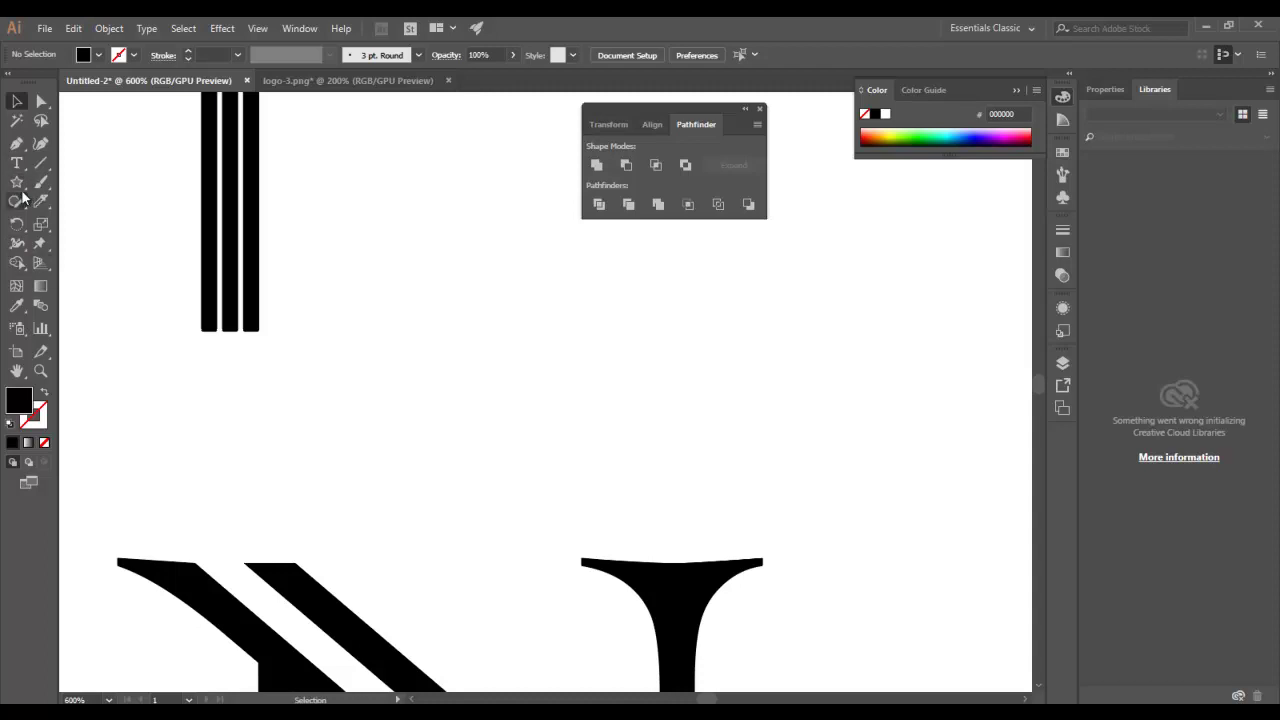
left_click(16, 143)
left_click(306, 298)
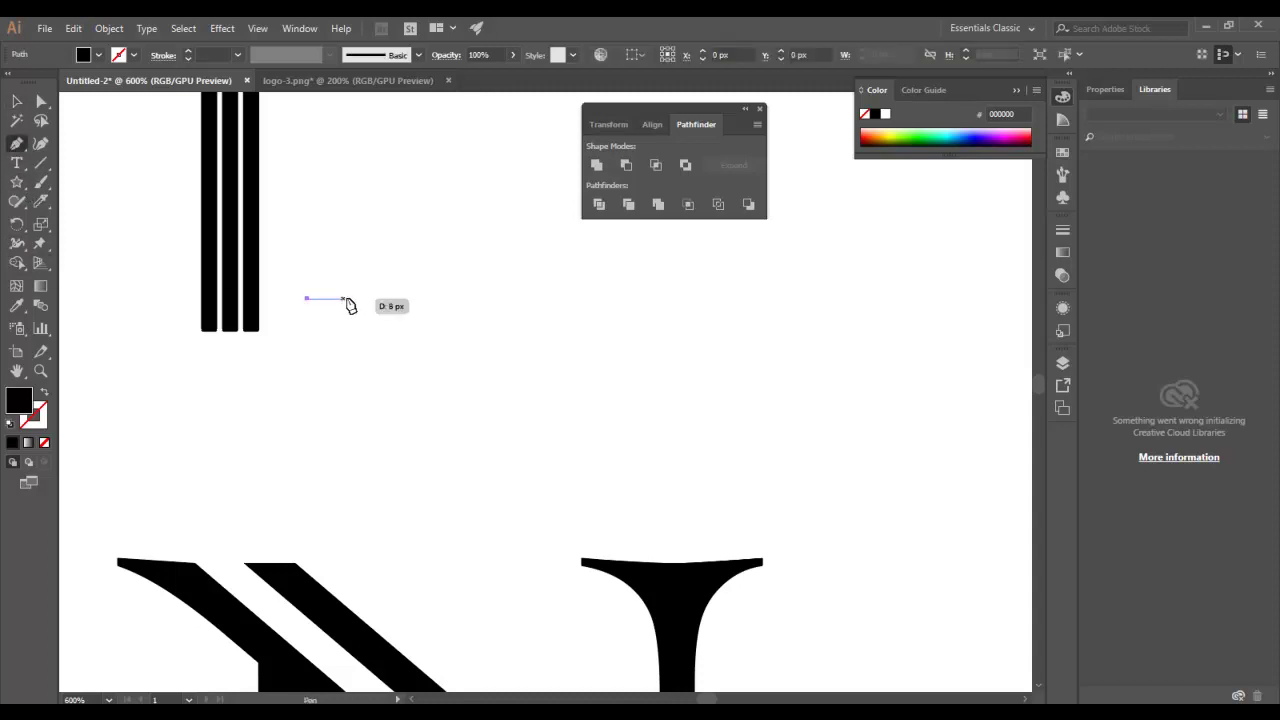
left_click(373, 298)
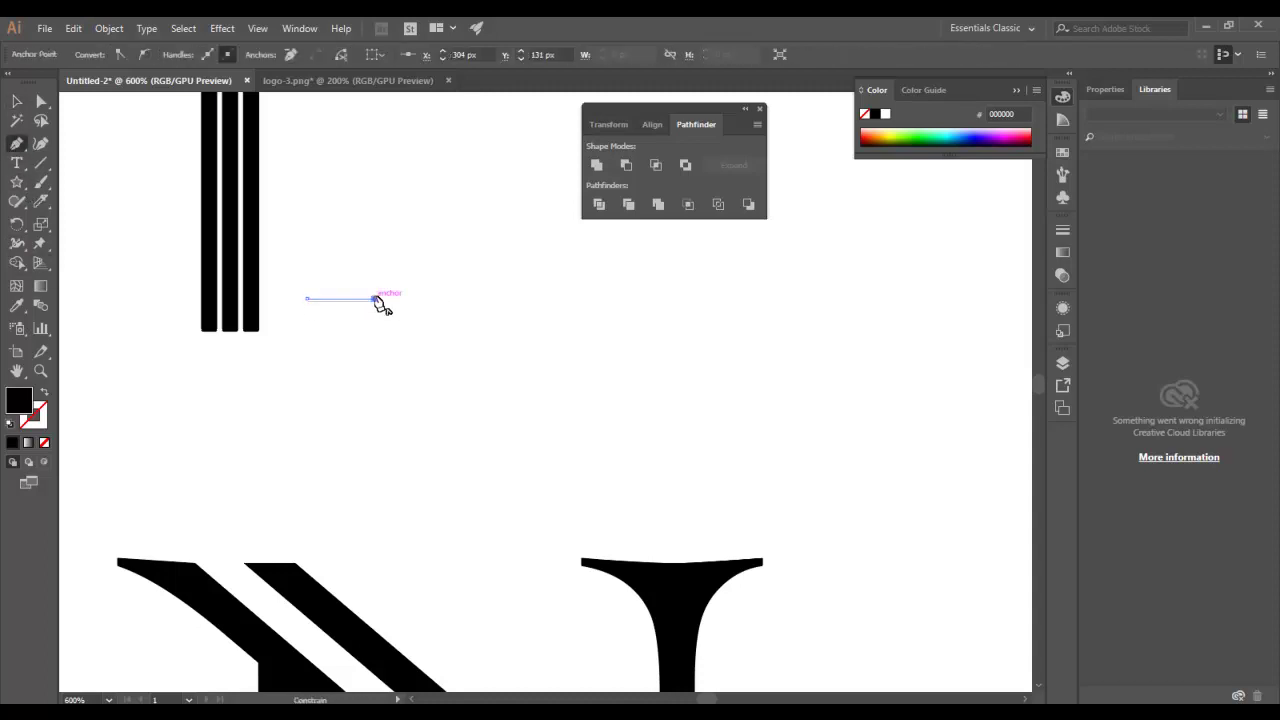
left_click(336, 422)
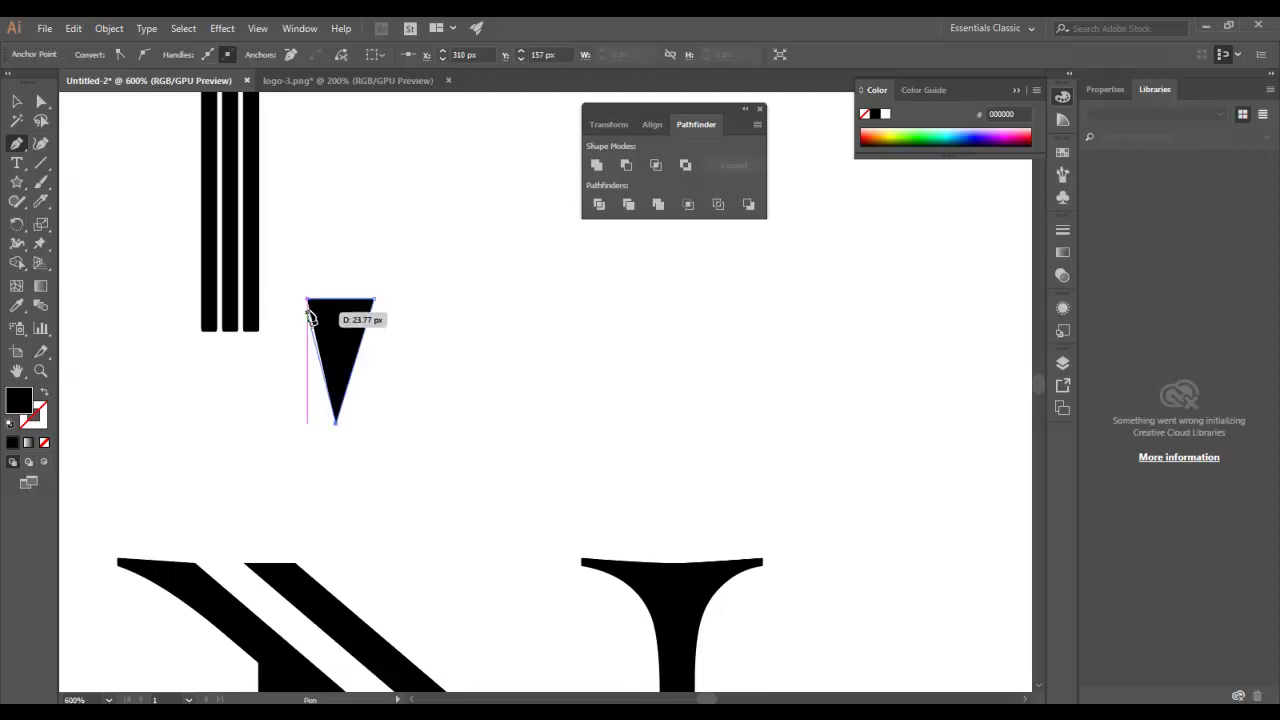
left_click(306, 298)
left_click(14, 102)
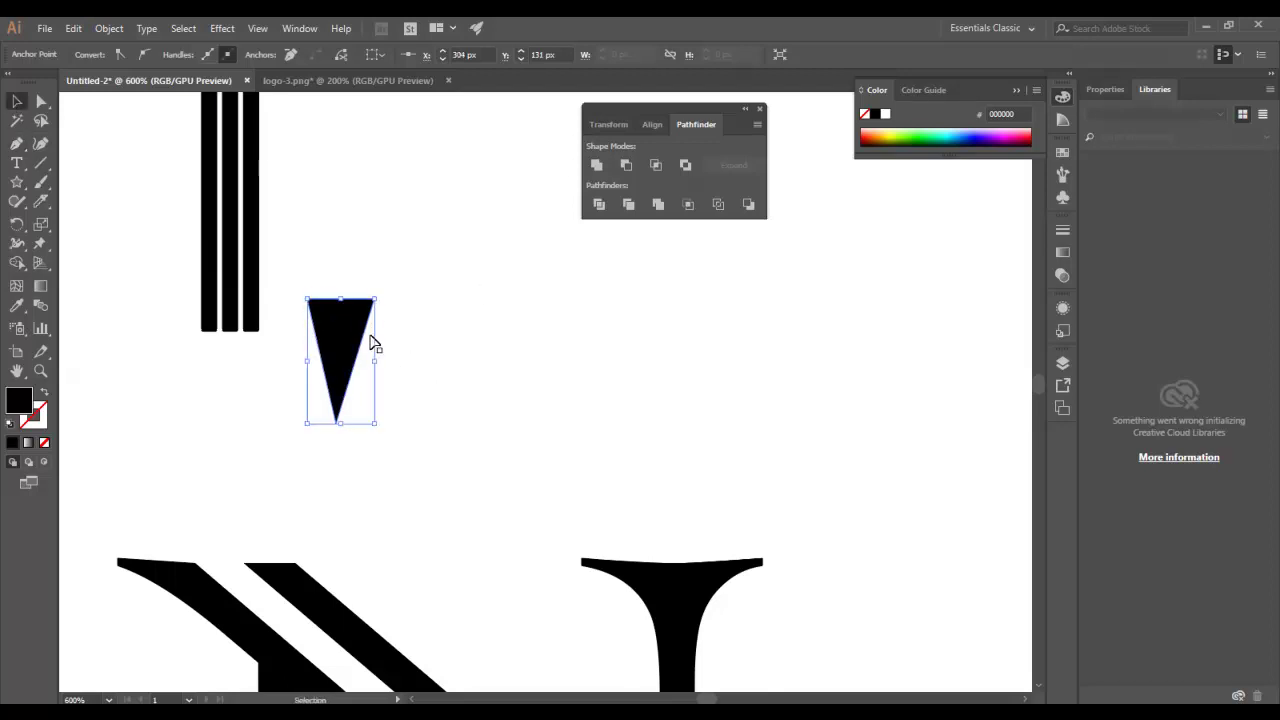
left_click(428, 331)
left_click_drag(347, 331, 371, 355)
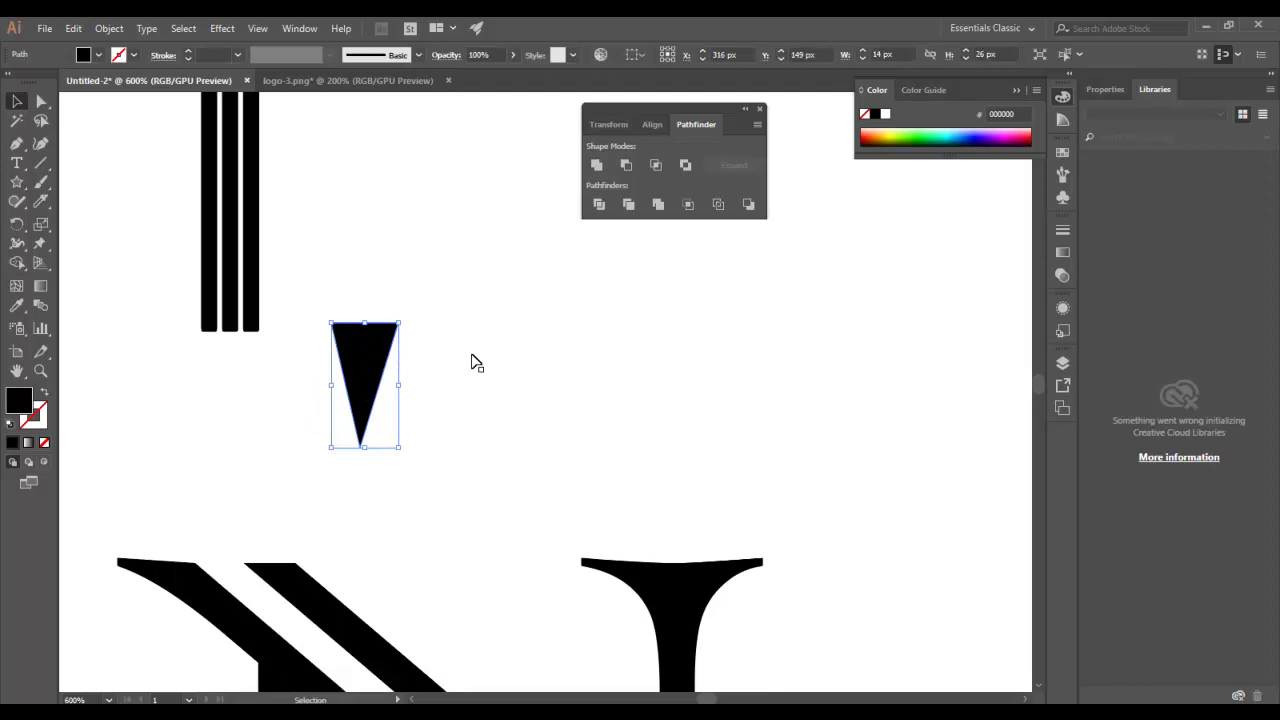
key("Delete")
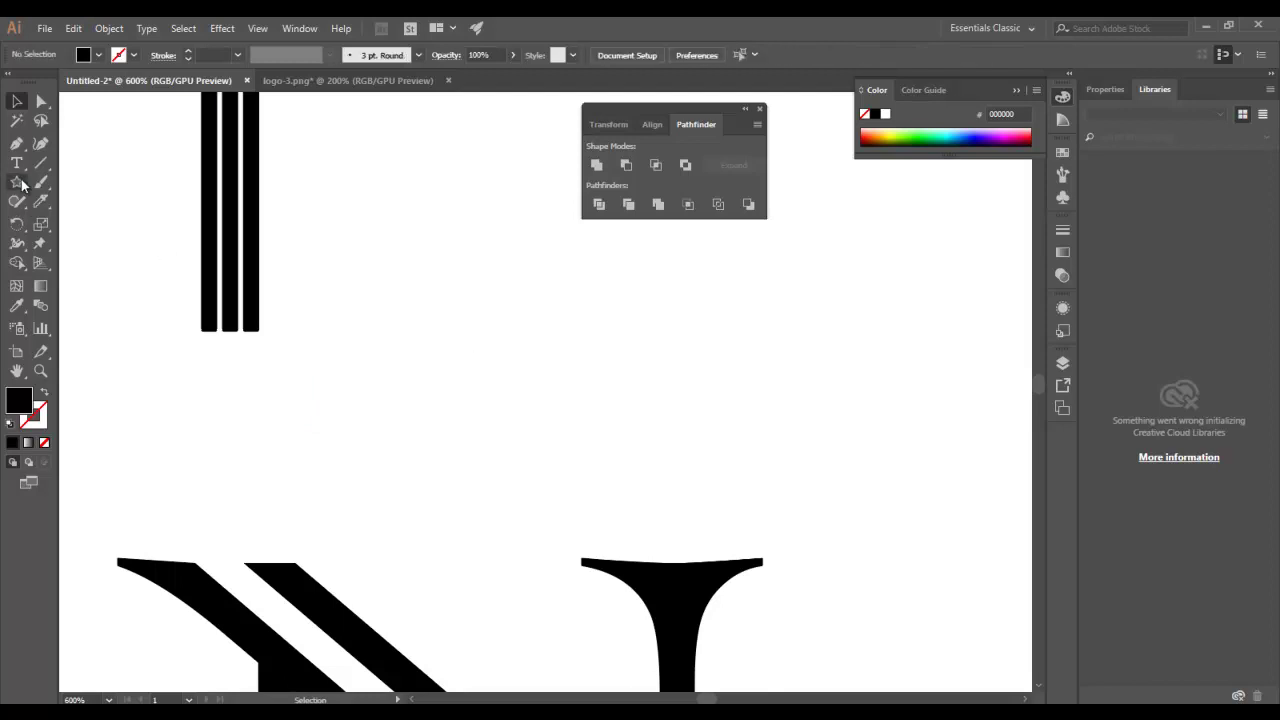
Sketch a downward triangle and make it dark-filled with no outline
left_click(17, 202)
mouse_move(421, 304)
left_mouse_down()
mouse_move(453, 312)
mouse_move(439, 446)
left_mouse_up()
left_click_drag(424, 310, 425, 312)
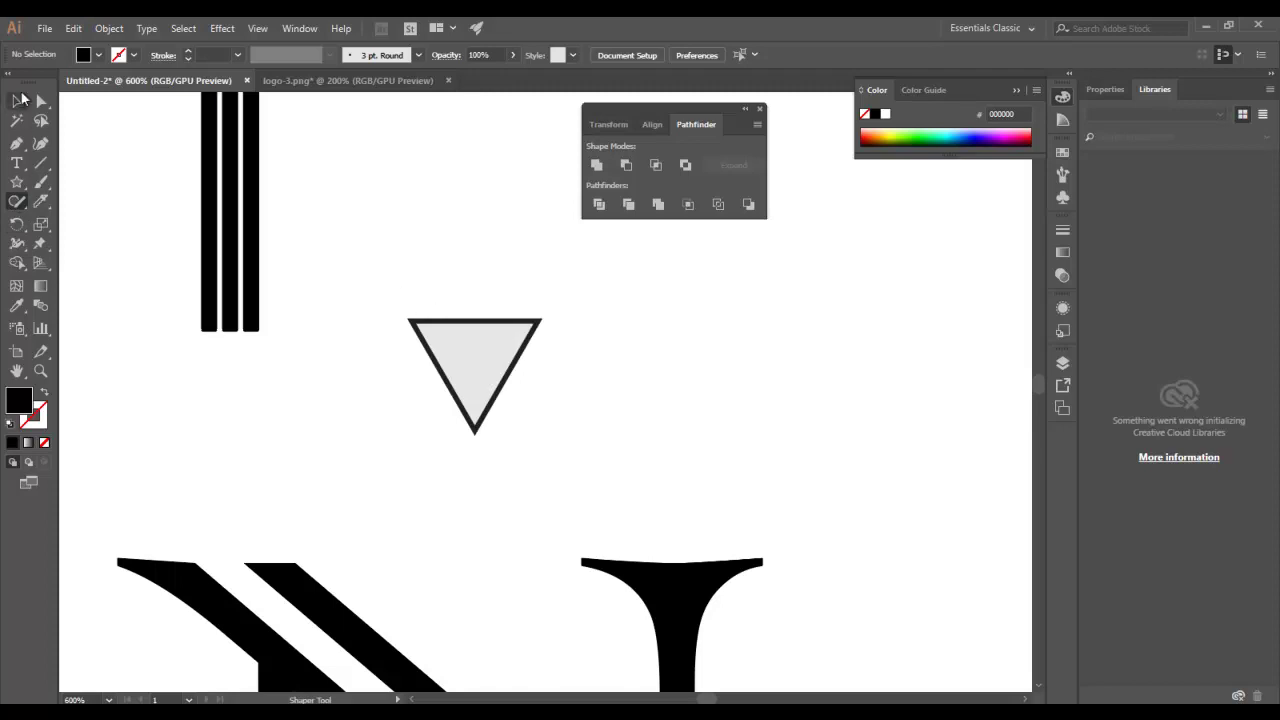
left_click(17, 103)
left_click_drag(500, 386, 321, 423)
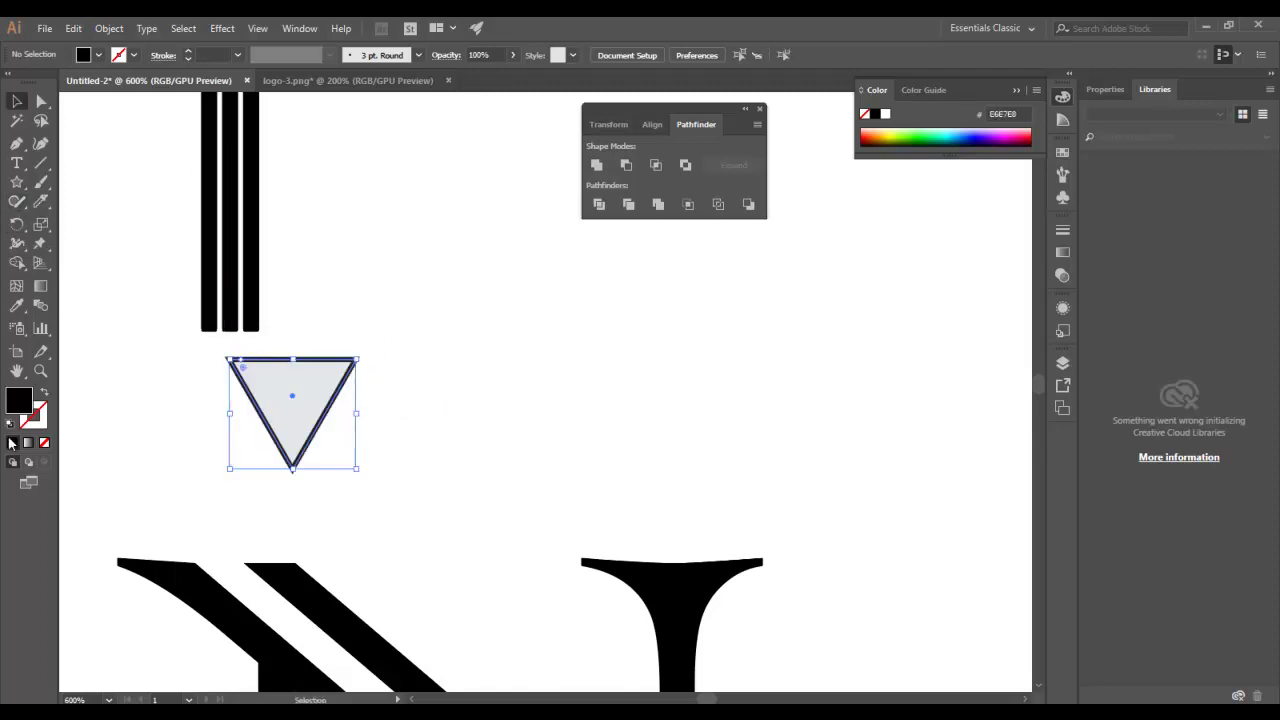
left_click(44, 441)
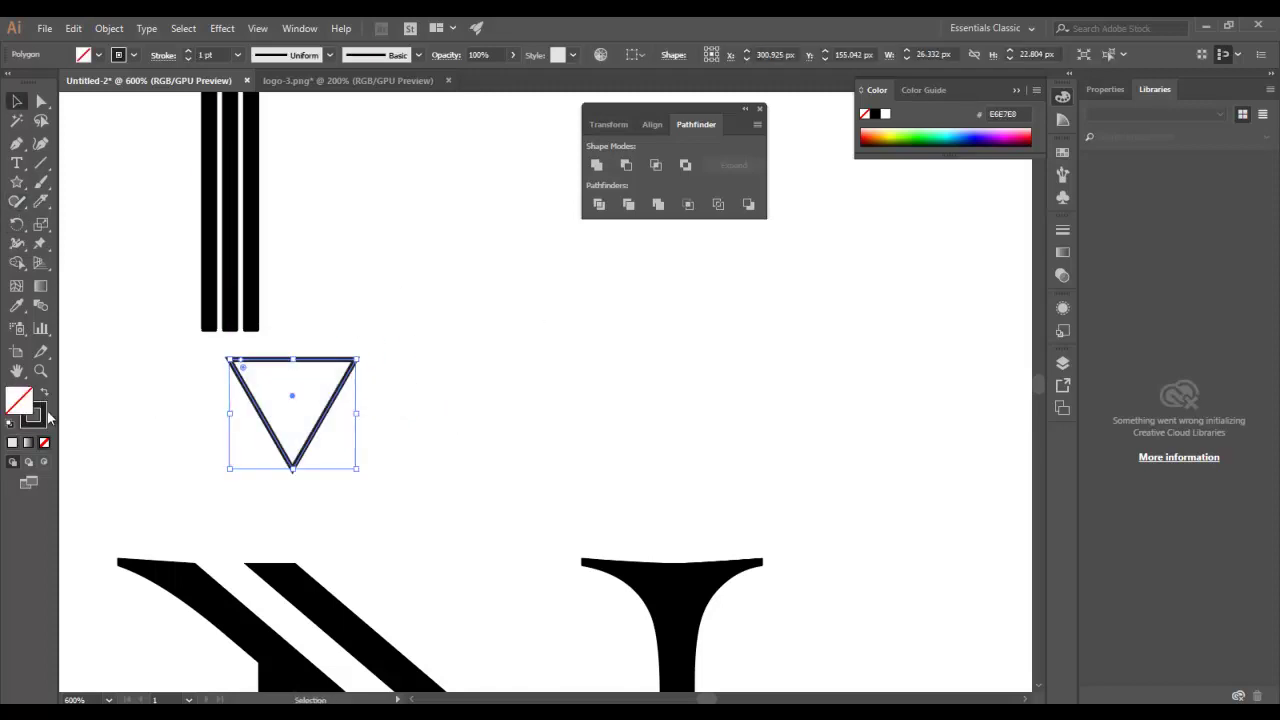
left_click(44, 393)
Place the triangle directly under the three bars, nudged up 1 px
left_click_drag(305, 398, 225, 365)
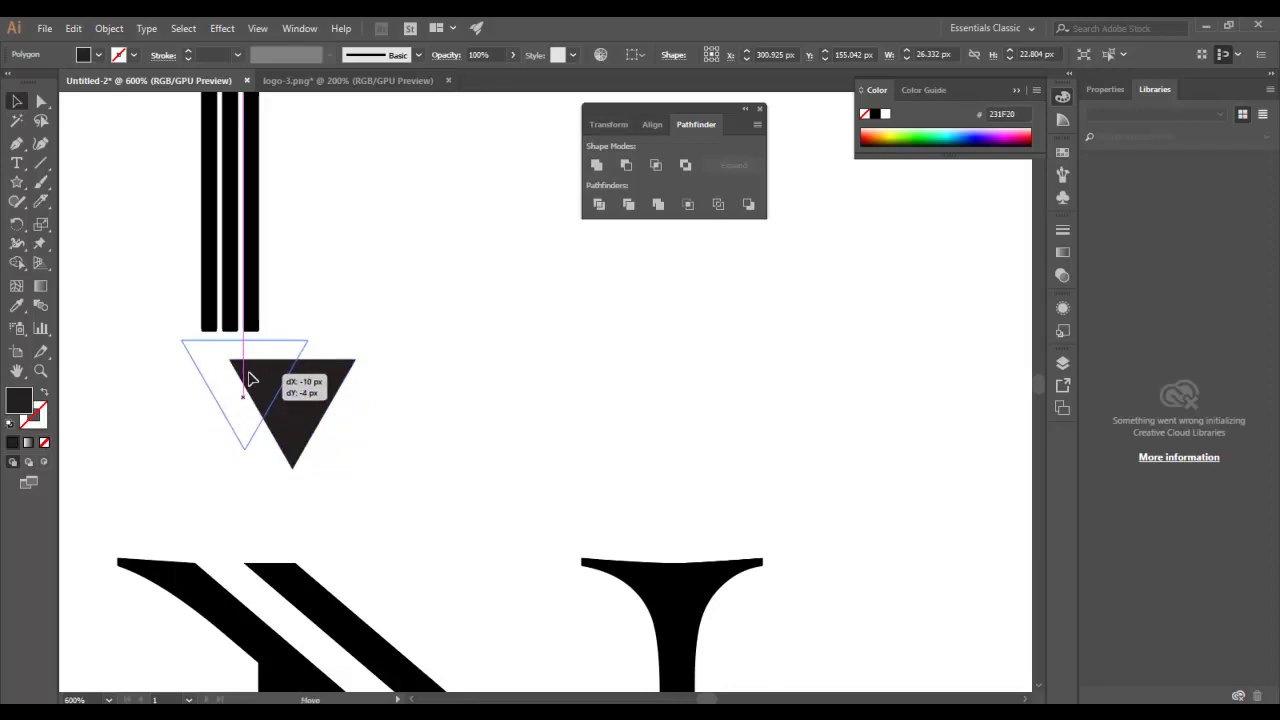
left_click_drag(300, 409, 237, 314)
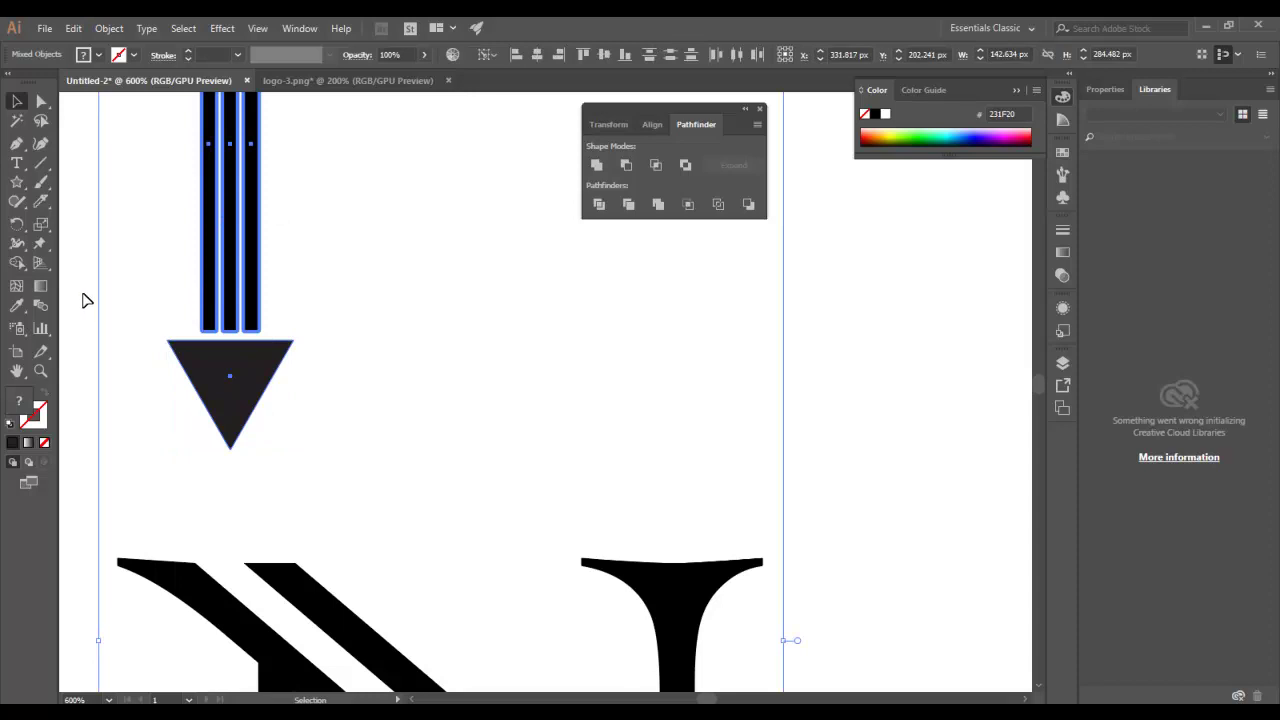
left_click(90, 290)
left_click(251, 309)
left_click(237, 365, "shift")
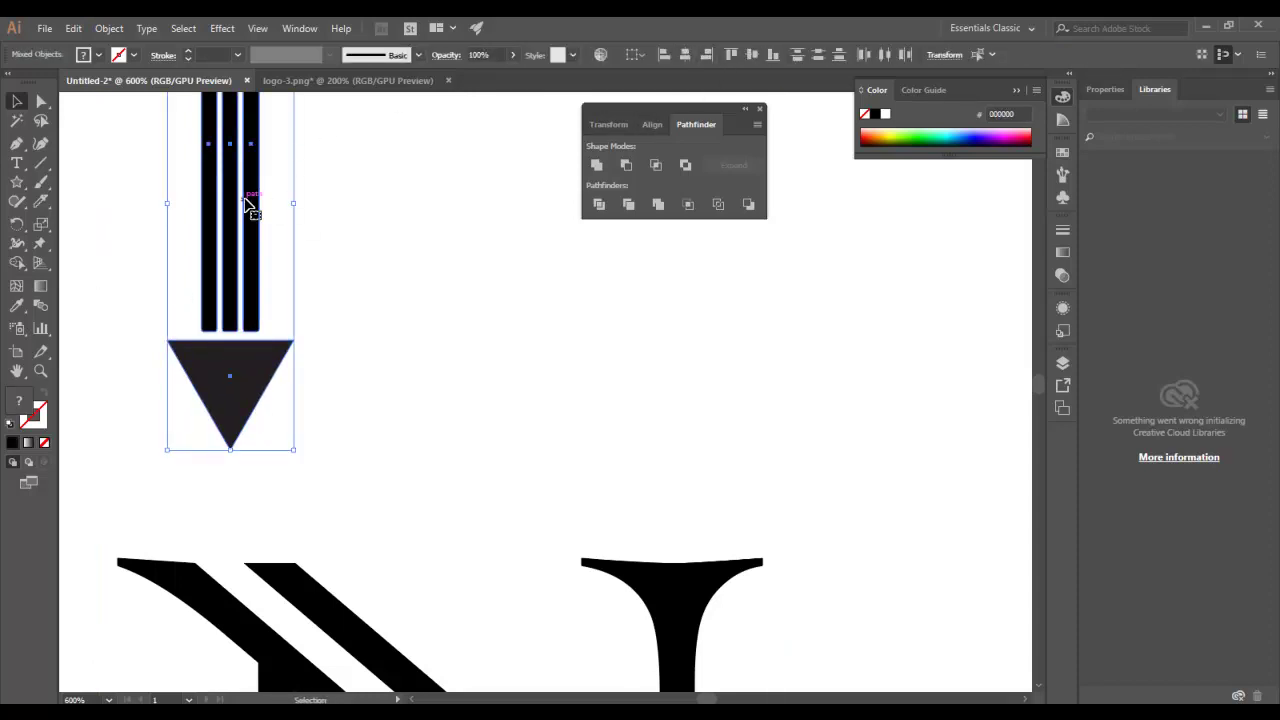
left_click(331, 237)
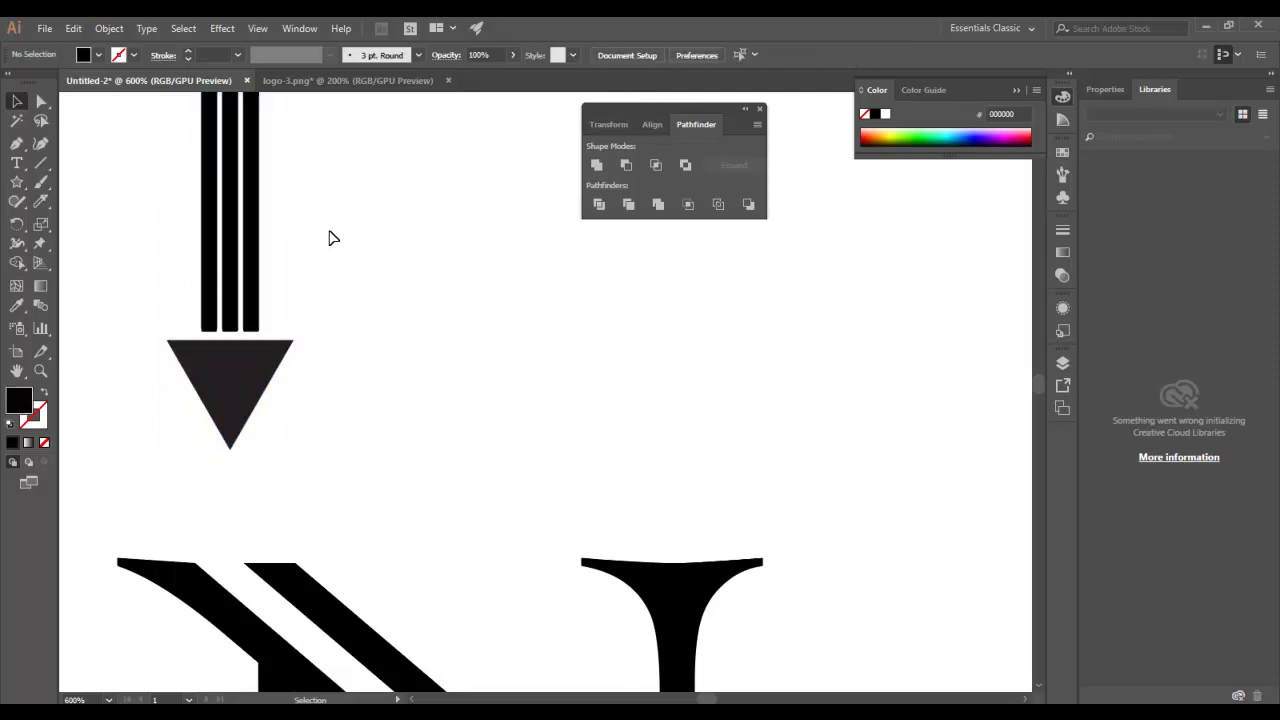
left_click_drag(229, 374, 231, 372)
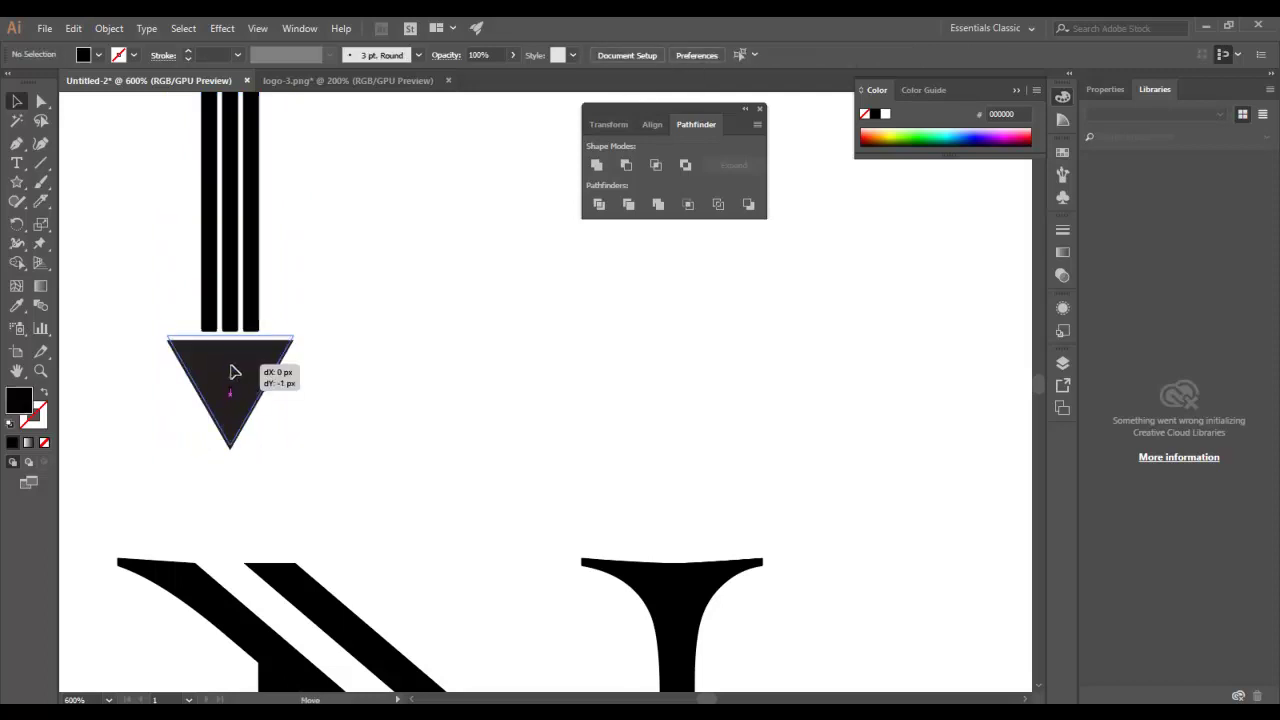
Move the N lower on the artboard
left_click(436, 378)
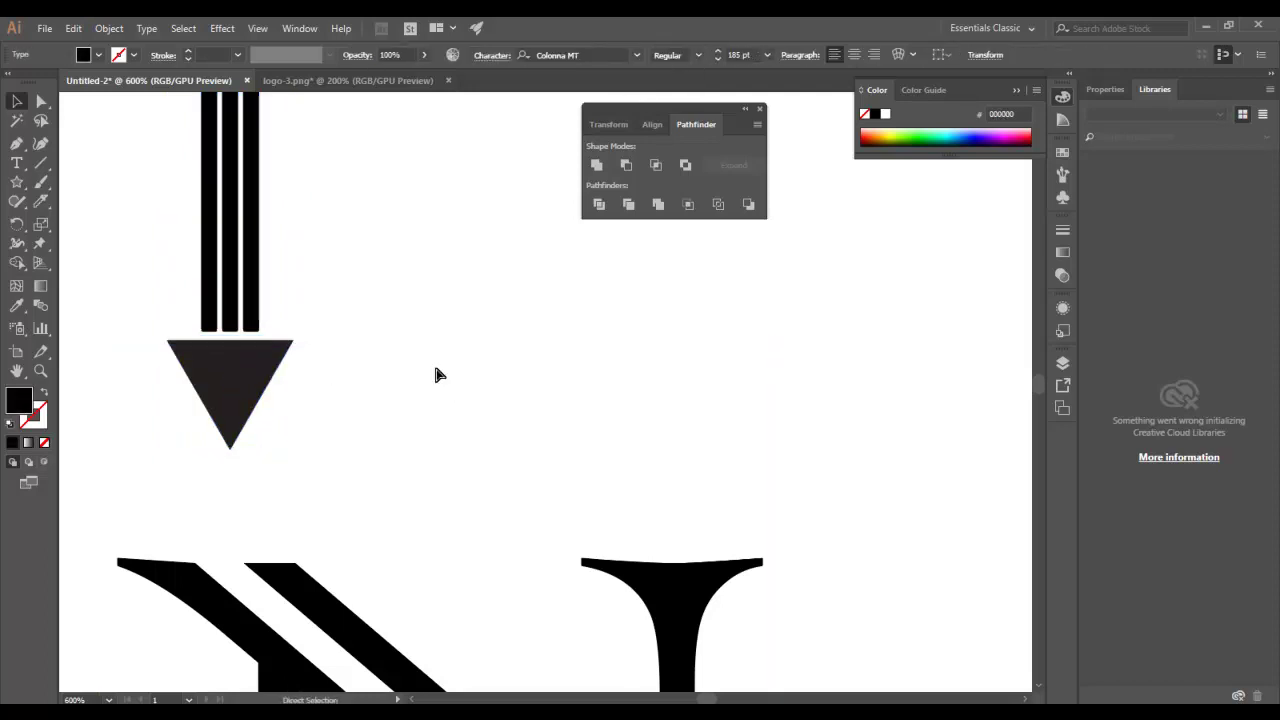
key("ctrl+minus")
key("ctrl+minus")
key("ctrl+minus")
left_click_drag(494, 455, 522, 581)
key("ctrl+plus")
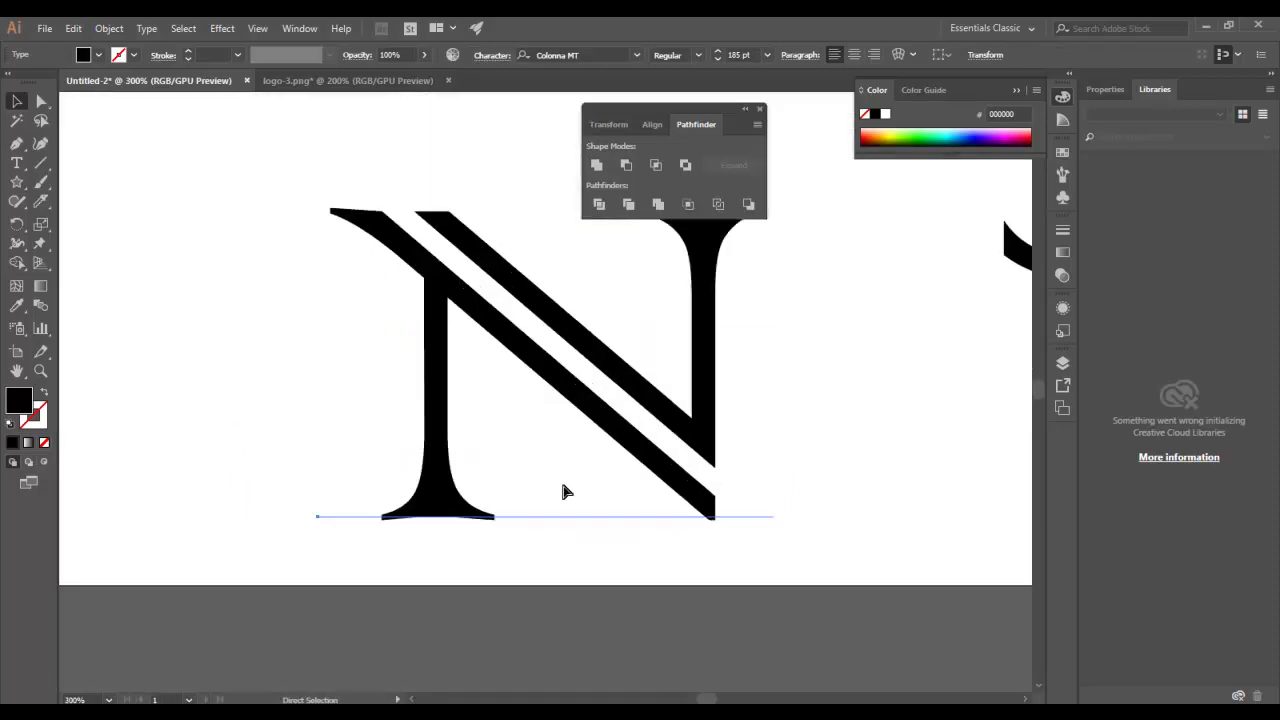
Zoom in on the pencil tip and adjust the triangle's vertical position by 1 px
scroll(560, 302, "up", 5)
scroll(494, 354, "up", 4)
left_click(494, 370)
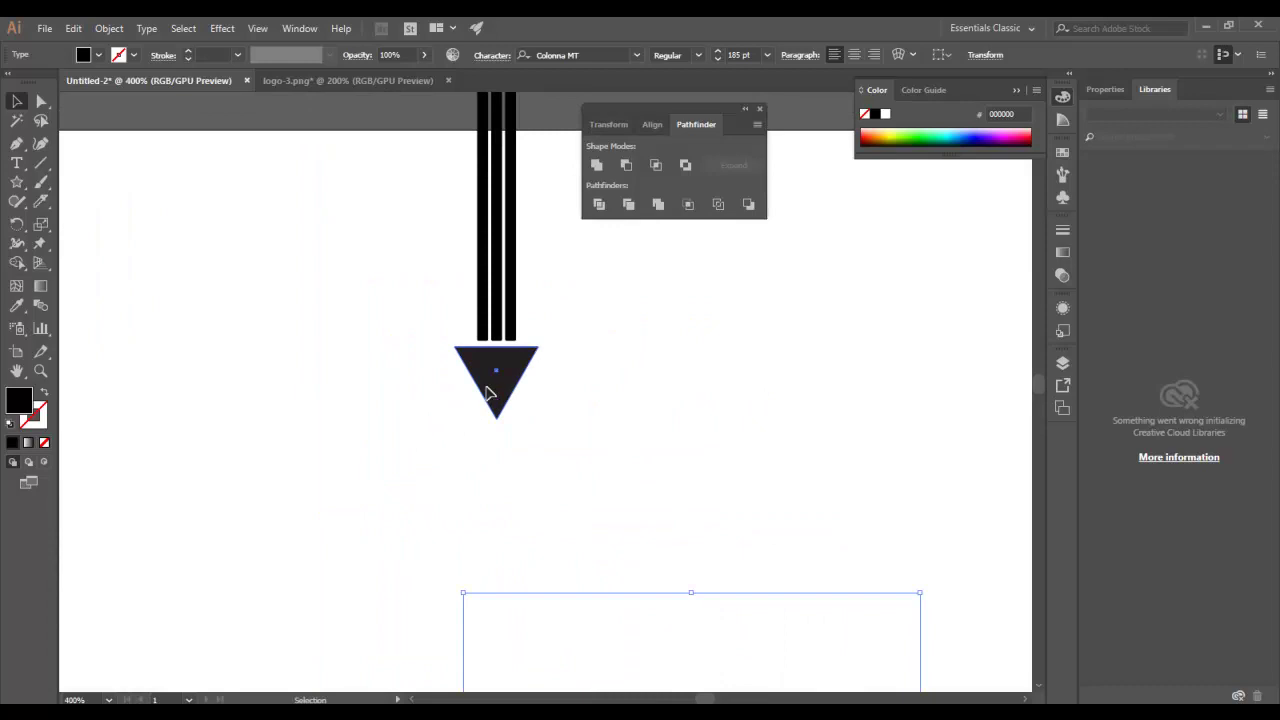
scroll(505, 388, "up", 3)
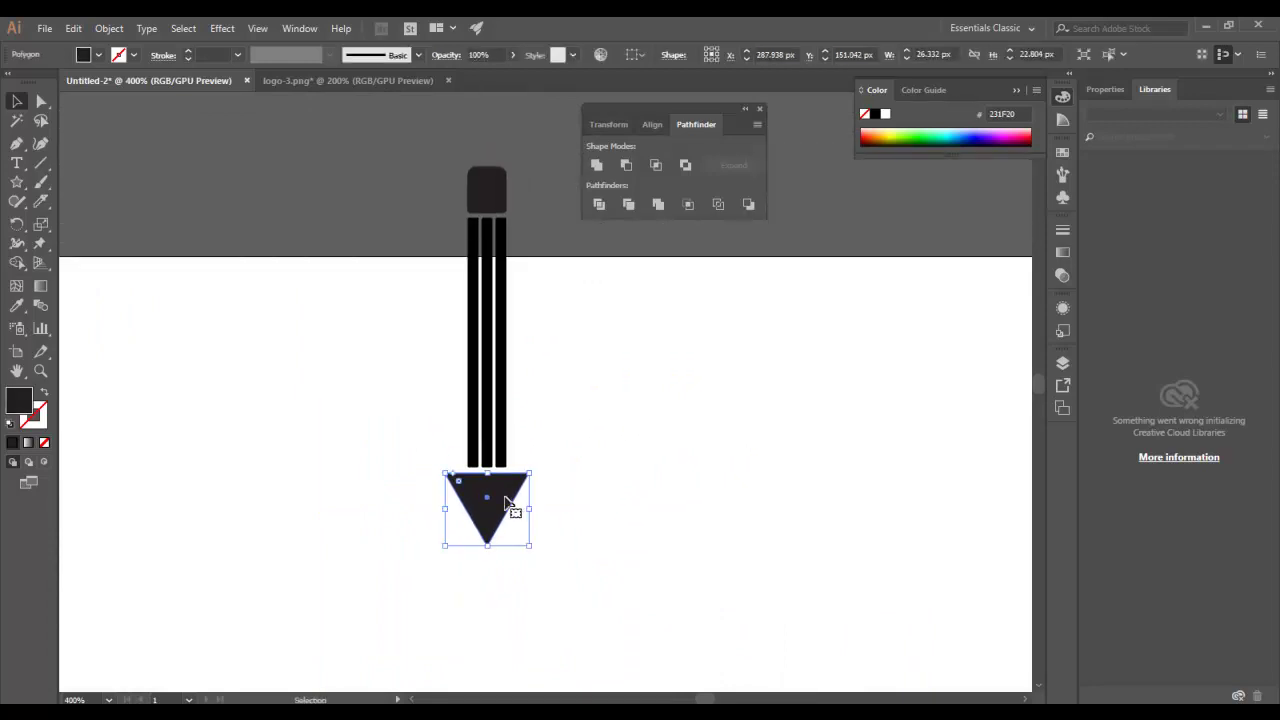
key("Up")
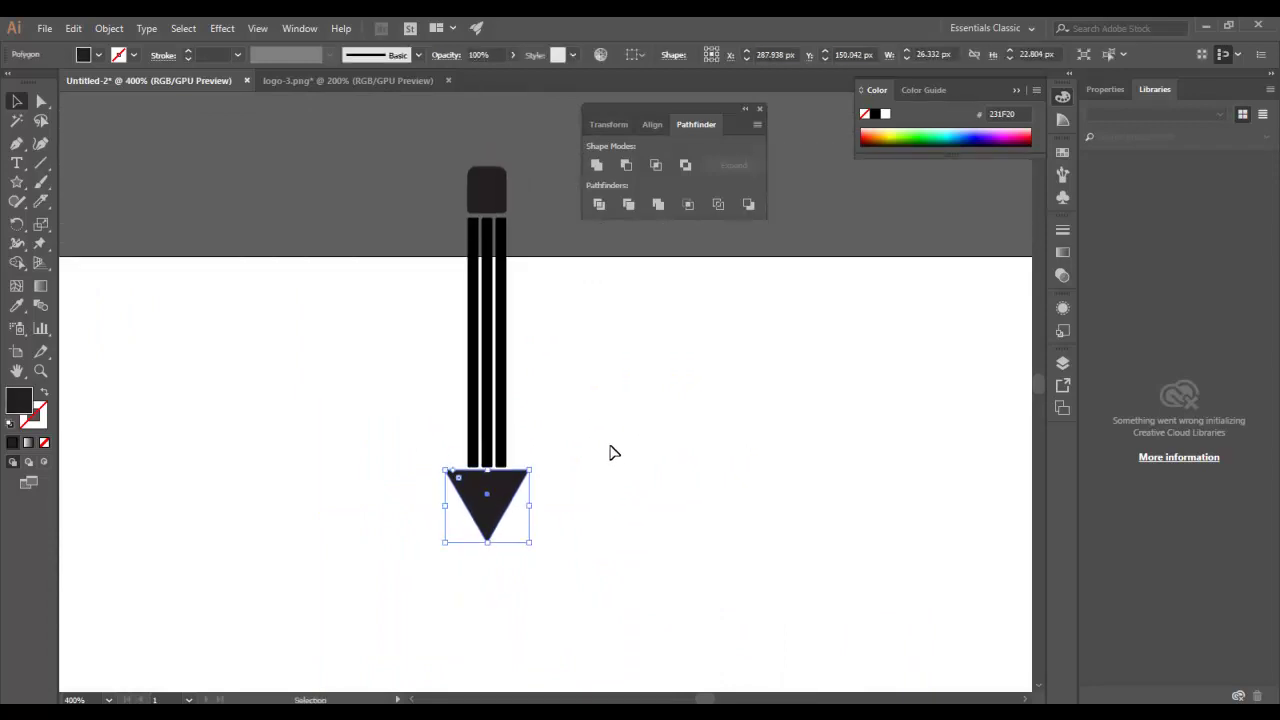
left_click(613, 453)
key("ctrl+plus")
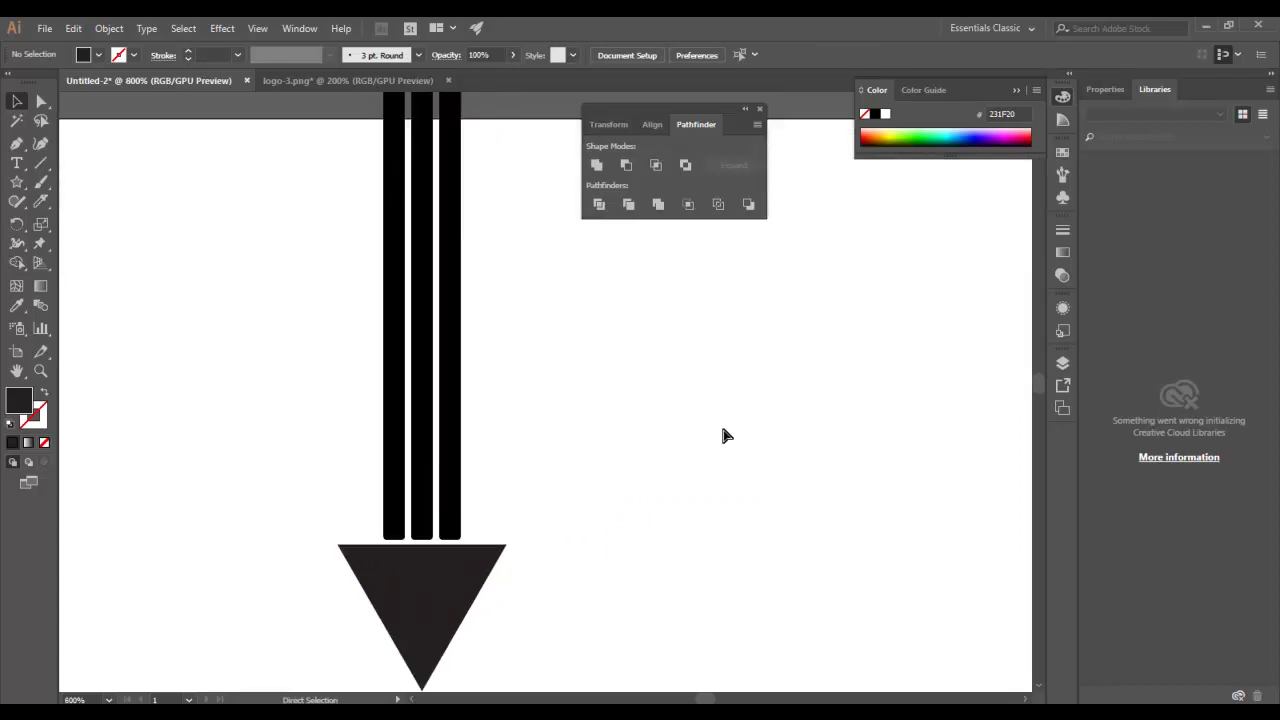
key("ctrl+plus")
scroll(540, 350, "down", 8)
scroll(380, 386, "up", 2)
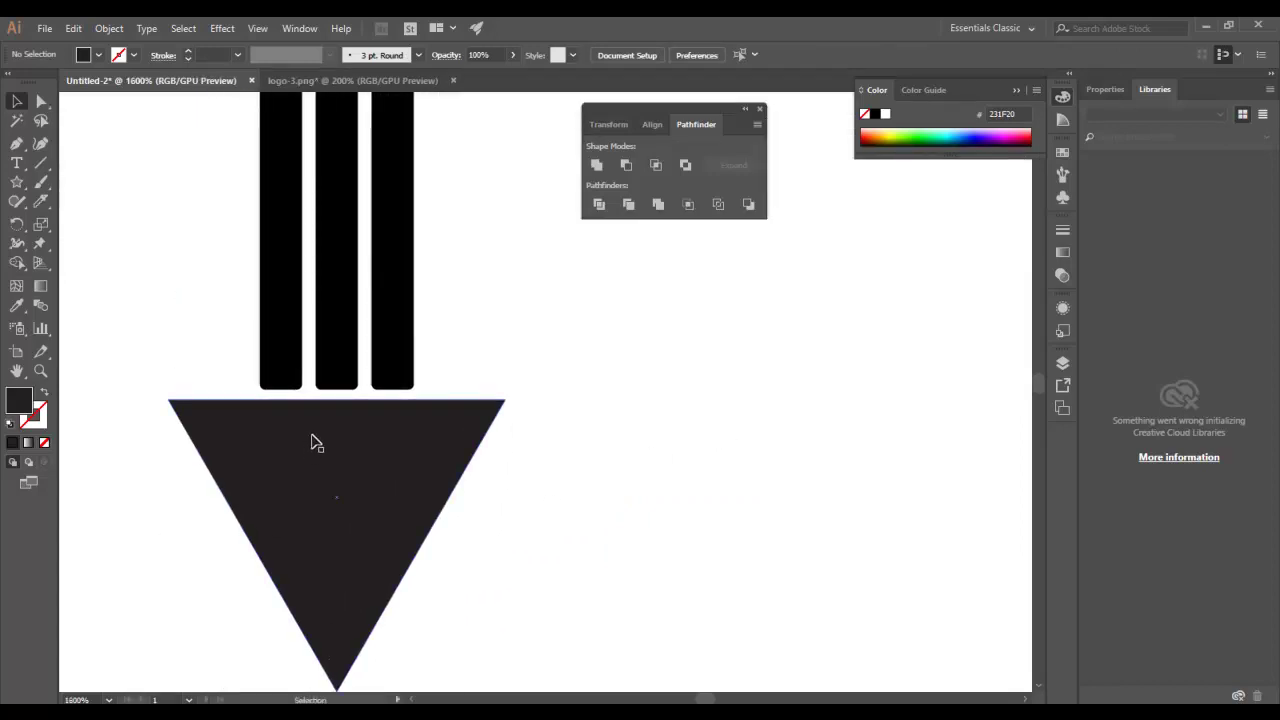
left_click_drag(314, 444, 312, 447)
left_click(691, 457)
left_click(371, 471)
Narrow the triangle to 12 px wide to match the bars' combined width
left_click_drag(506, 550, 422, 549)
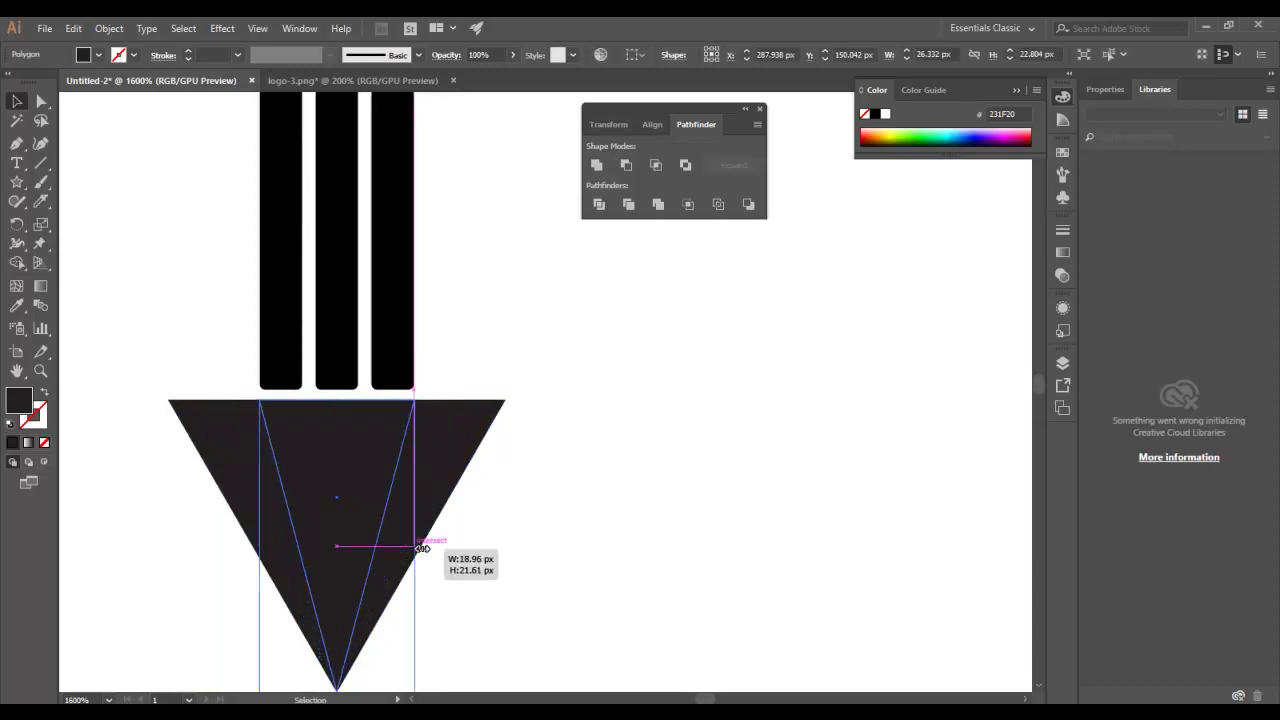
left_click_drag(422, 549, 415, 548)
left_click_drag(258, 548, 260, 548)
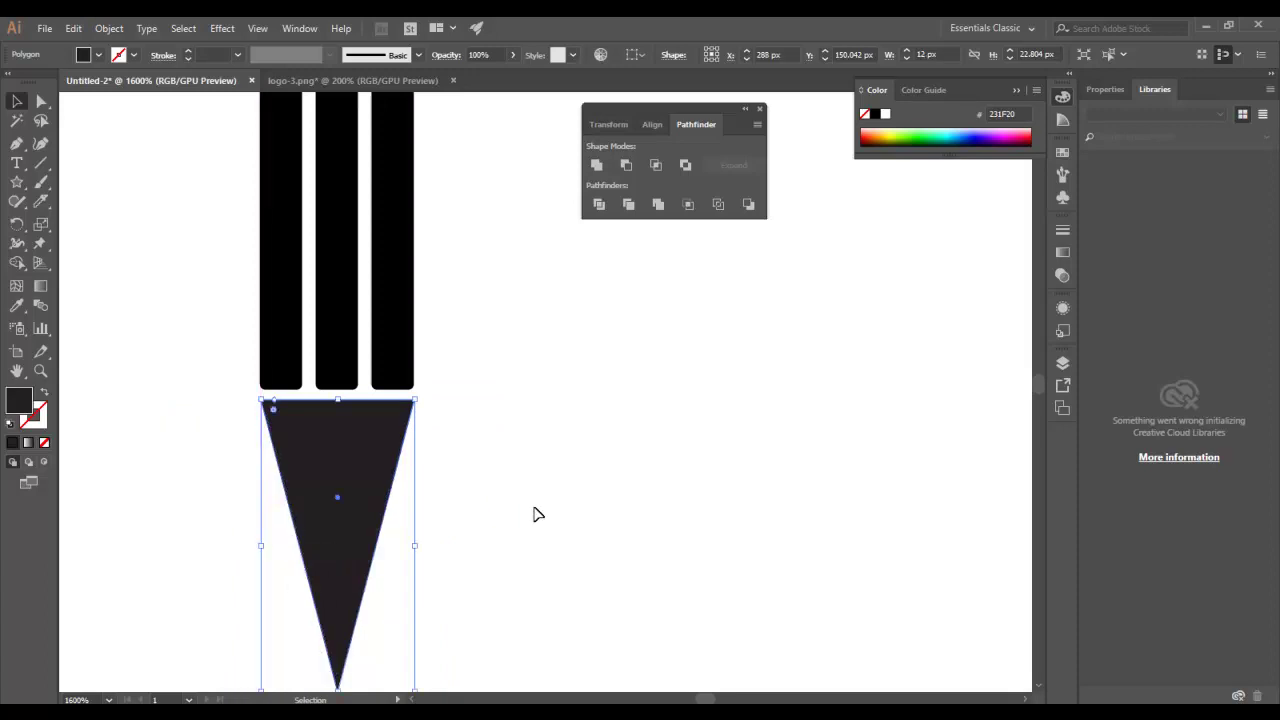
left_click(536, 514)
left_click_drag(536, 528, 496, 382)
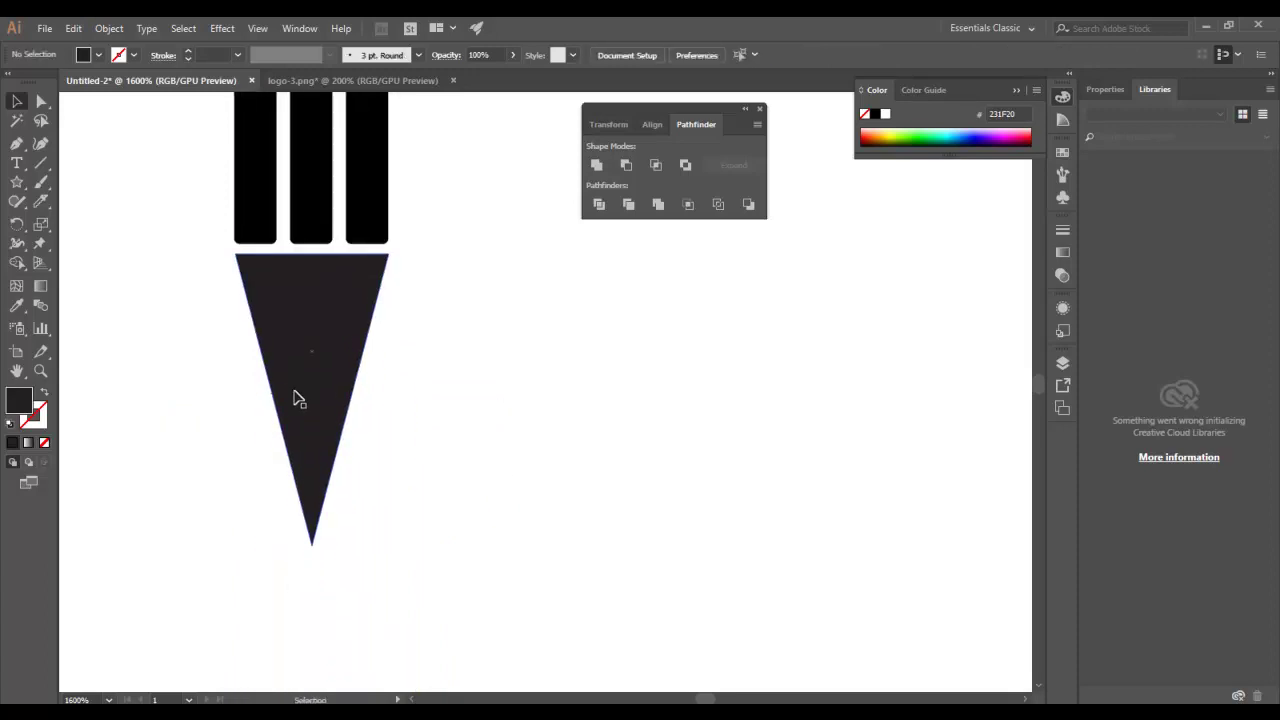
left_click(298, 399)
Show the rulers and add vertical guides along the triangle's left and right edges
left_click(398, 368)
key("ctrl+r")
left_click_drag(66, 338, 236, 391)
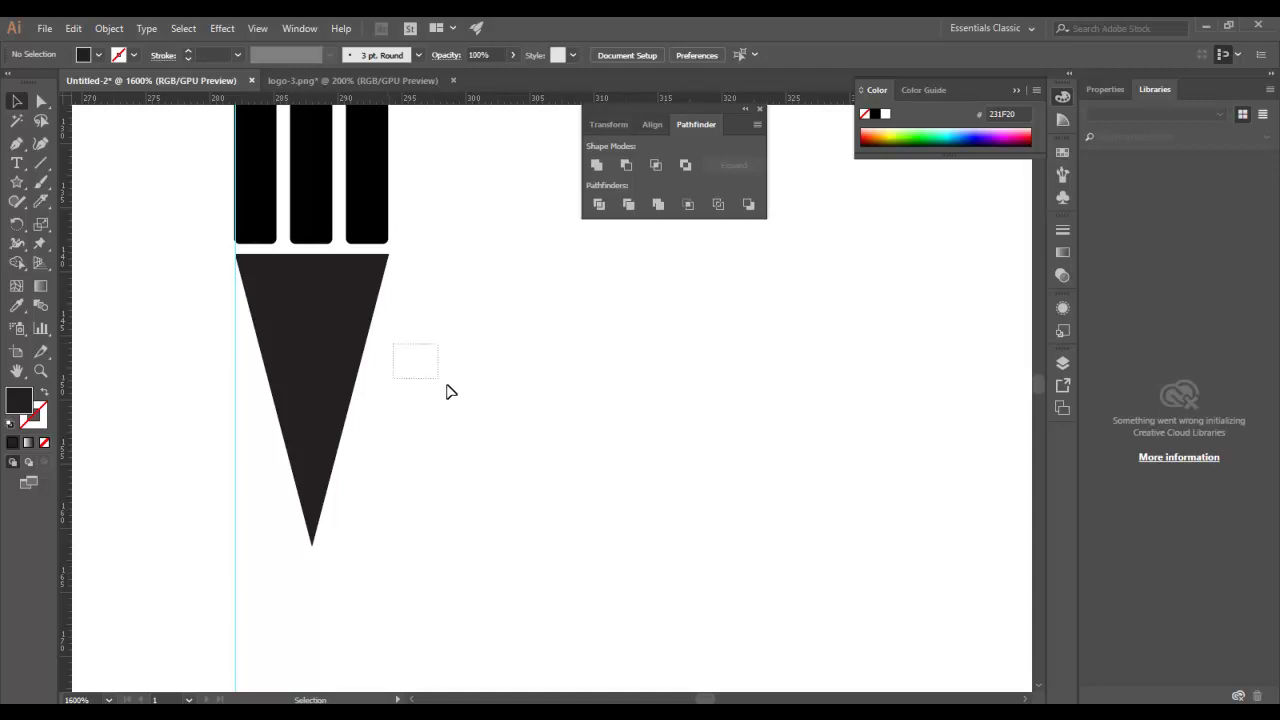
left_click_drag(70, 328, 389, 342)
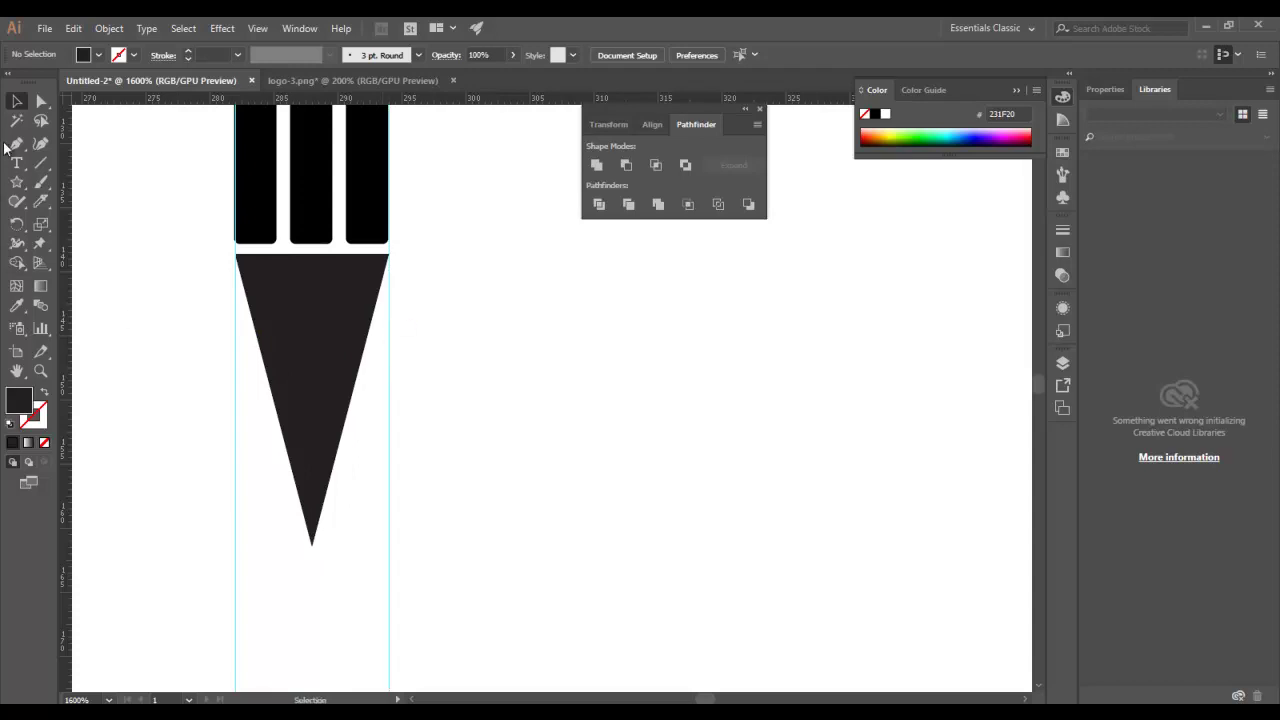
Lengthen the pencil-tip triangle's bottom point slightly downward
left_click(28, 103)
left_click(307, 306)
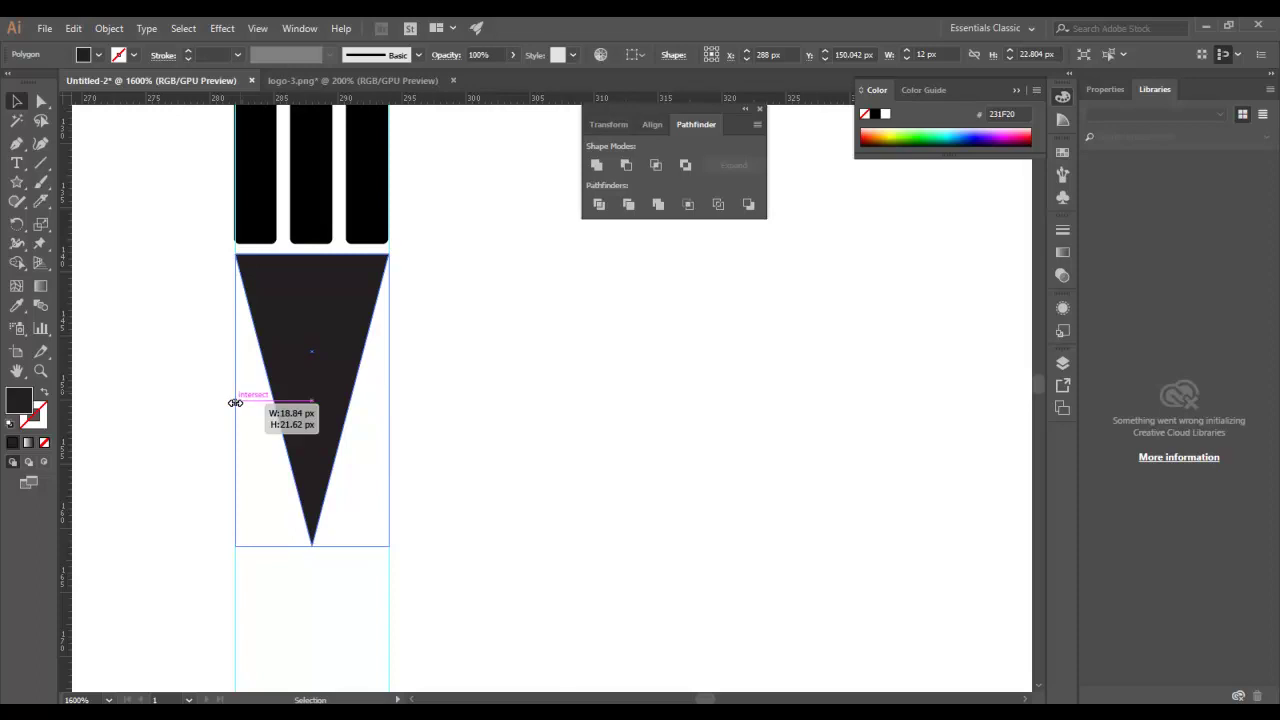
left_click(486, 374)
left_click(308, 530)
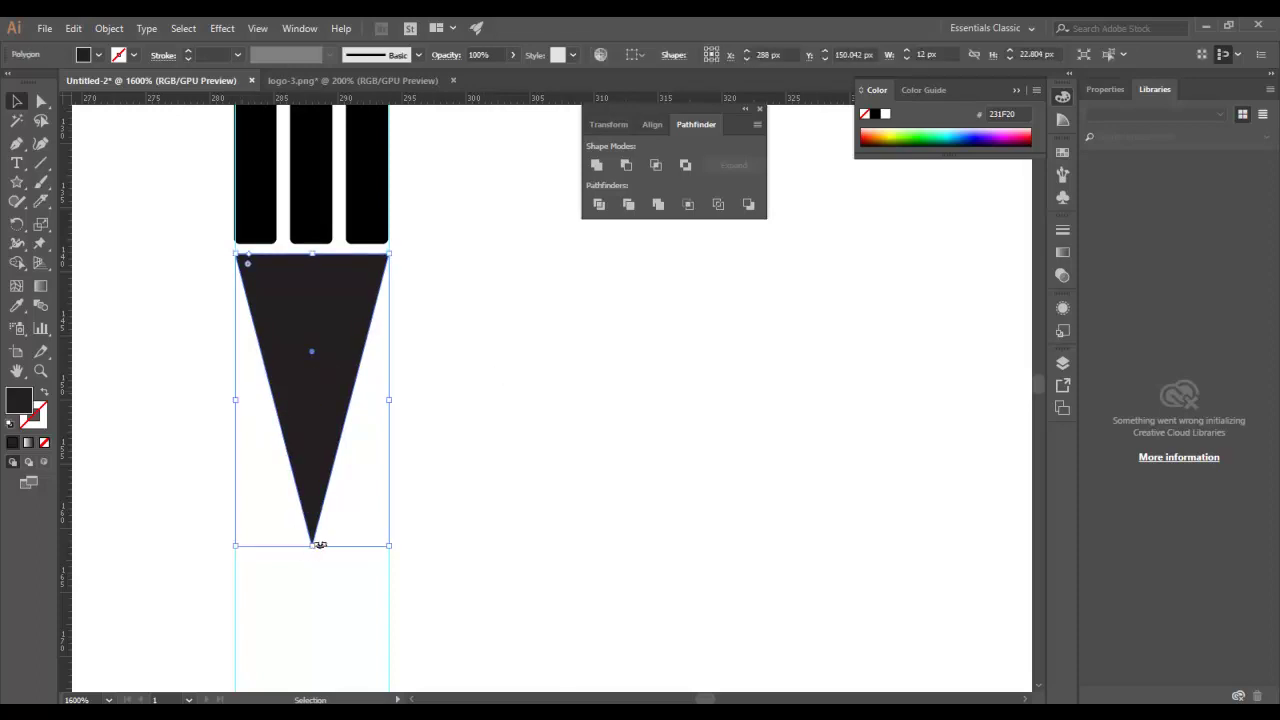
left_click_drag(313, 548, 313, 551)
left_click(386, 446)
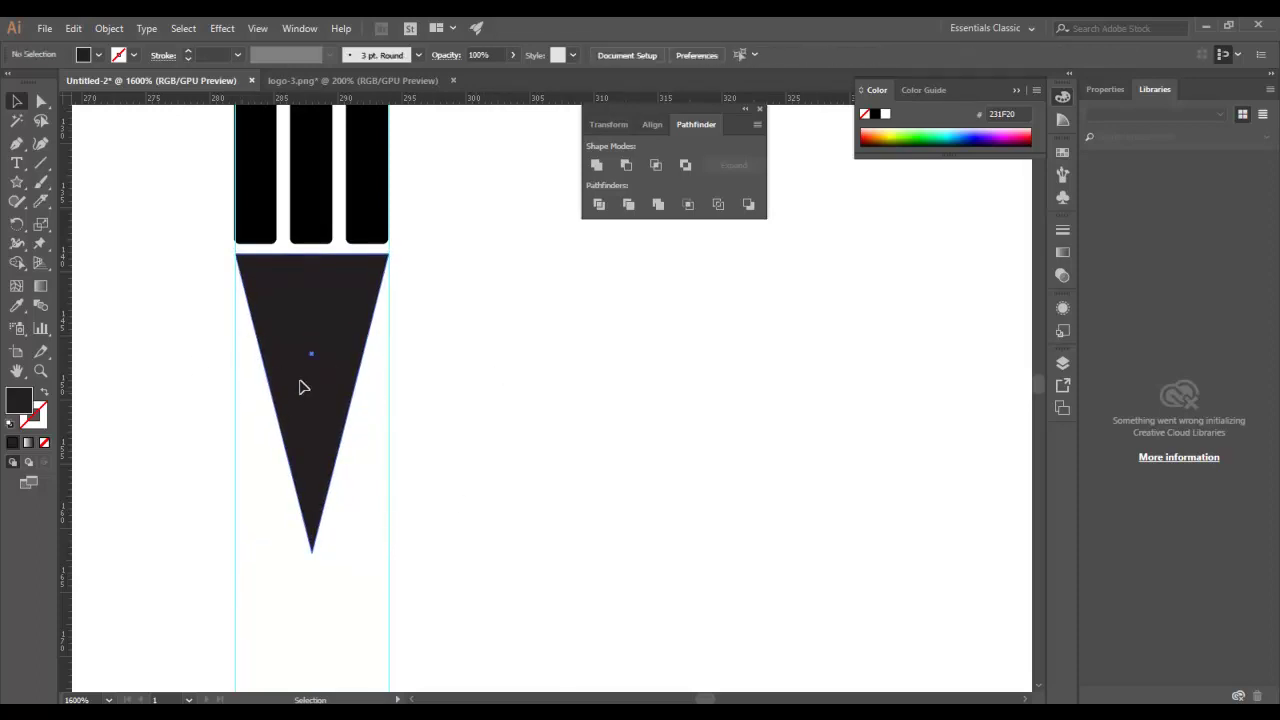
left_click(306, 380)
Knife-cut across the lower triangle and nudge the small point piece down 1 px
left_click(41, 201)
left_click_drag(283, 513, 571, 360)
left_click(14, 101)
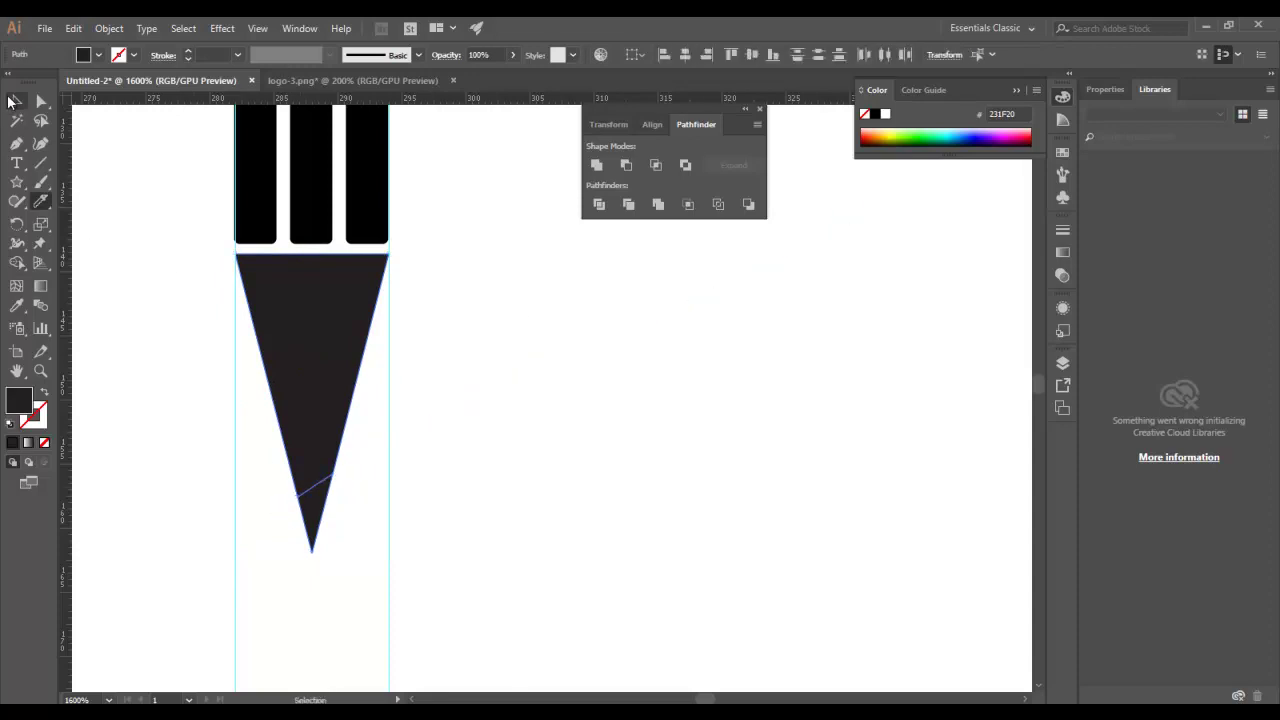
left_click(420, 320)
left_click(318, 500)
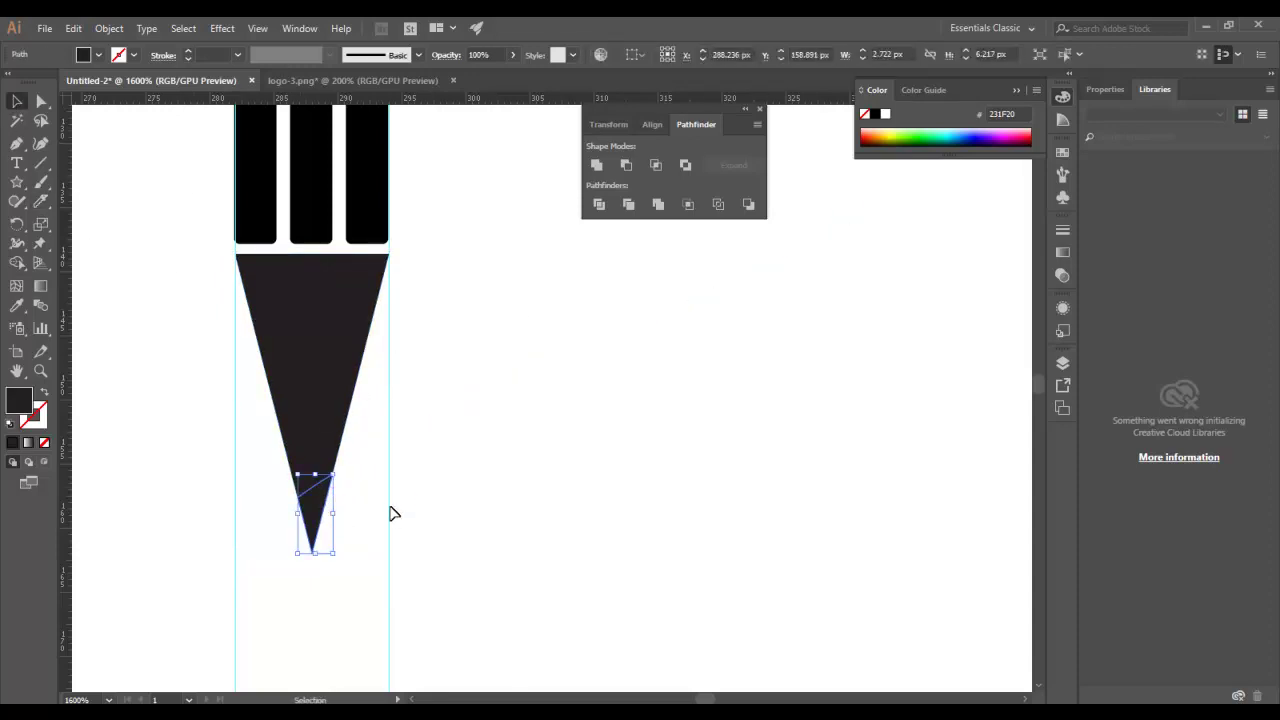
left_click_drag(312, 510, 309, 508)
key("Down")
left_click(410, 450)
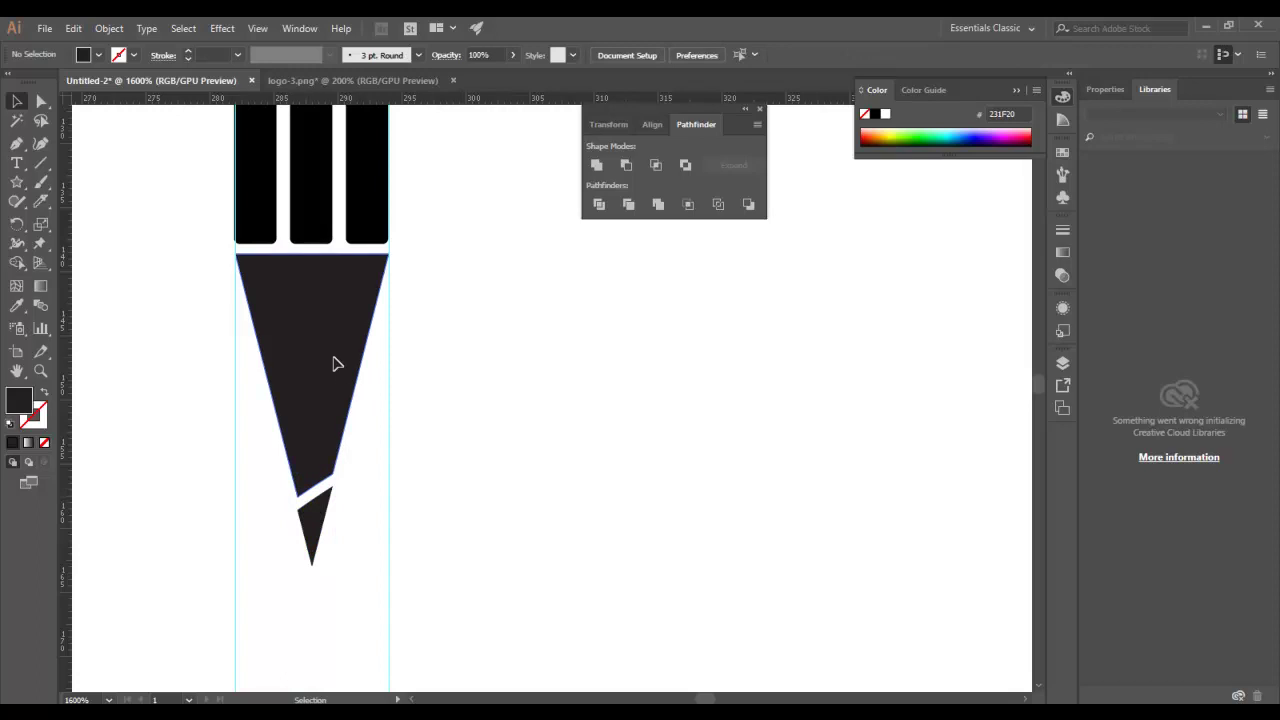
left_click(315, 395)
left_click(468, 459)
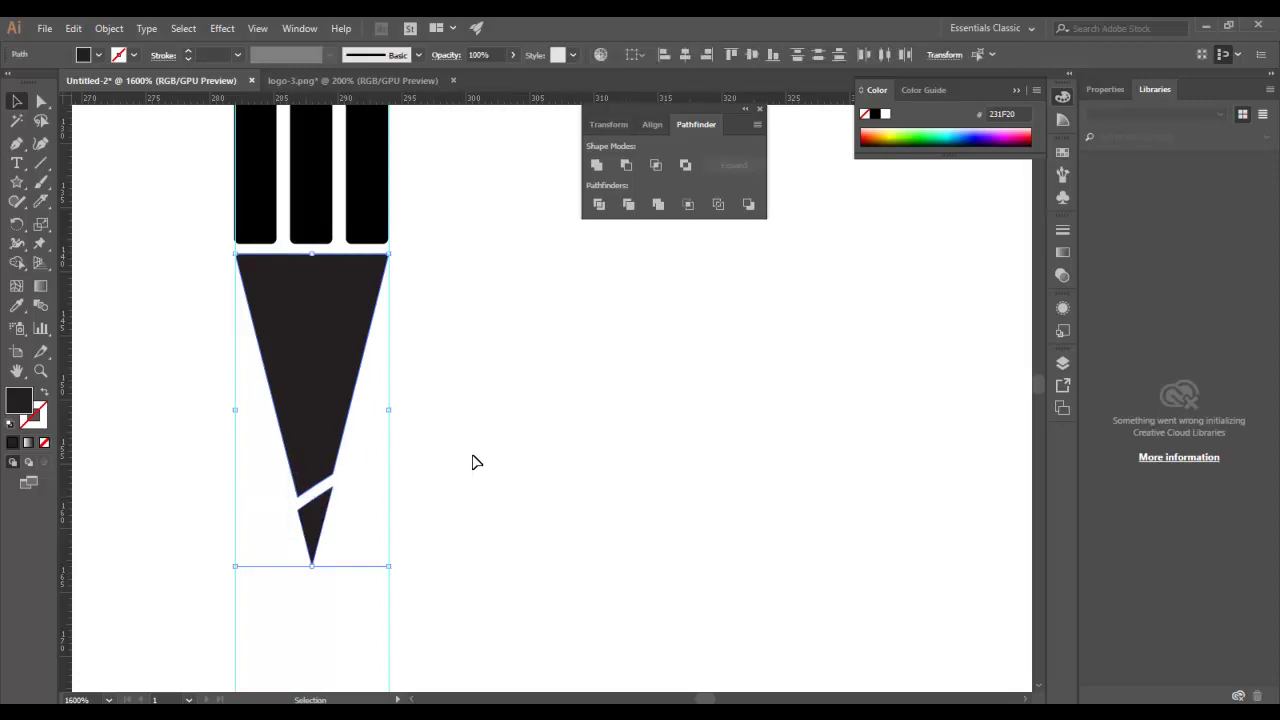
Hide the guides and bring the whole pencil into view
right_click(429, 406)
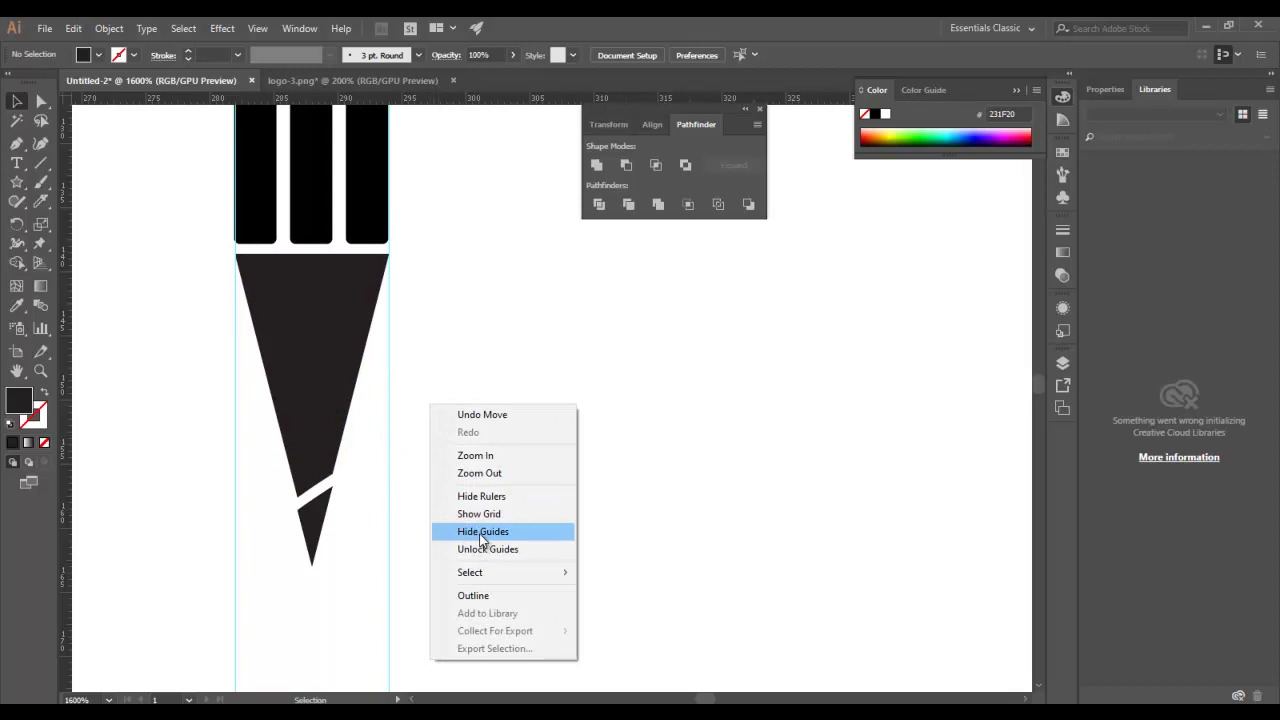
left_click(483, 533)
scroll(516, 472, "down", 2)
scroll(516, 472, "down", 1)
left_click_drag(589, 409, 557, 605)
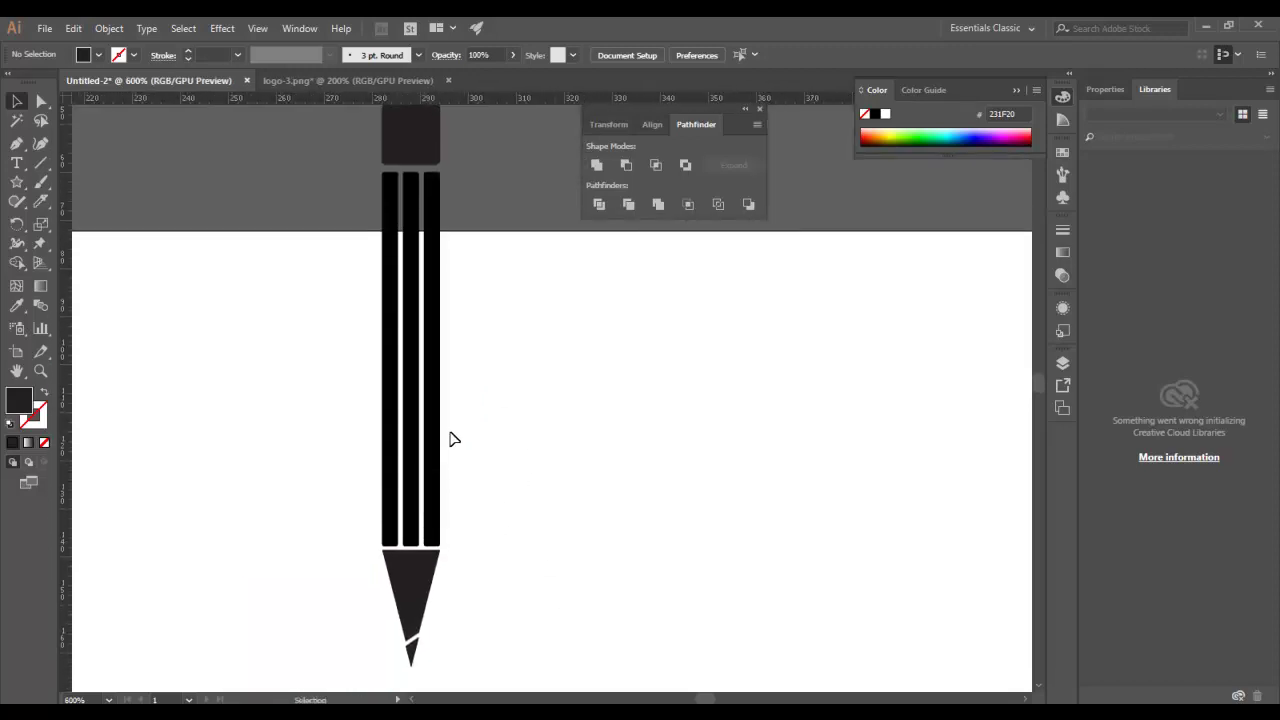
Fill all the pencil's shapes with 000000 black
left_click_drag(350, 265, 551, 654)
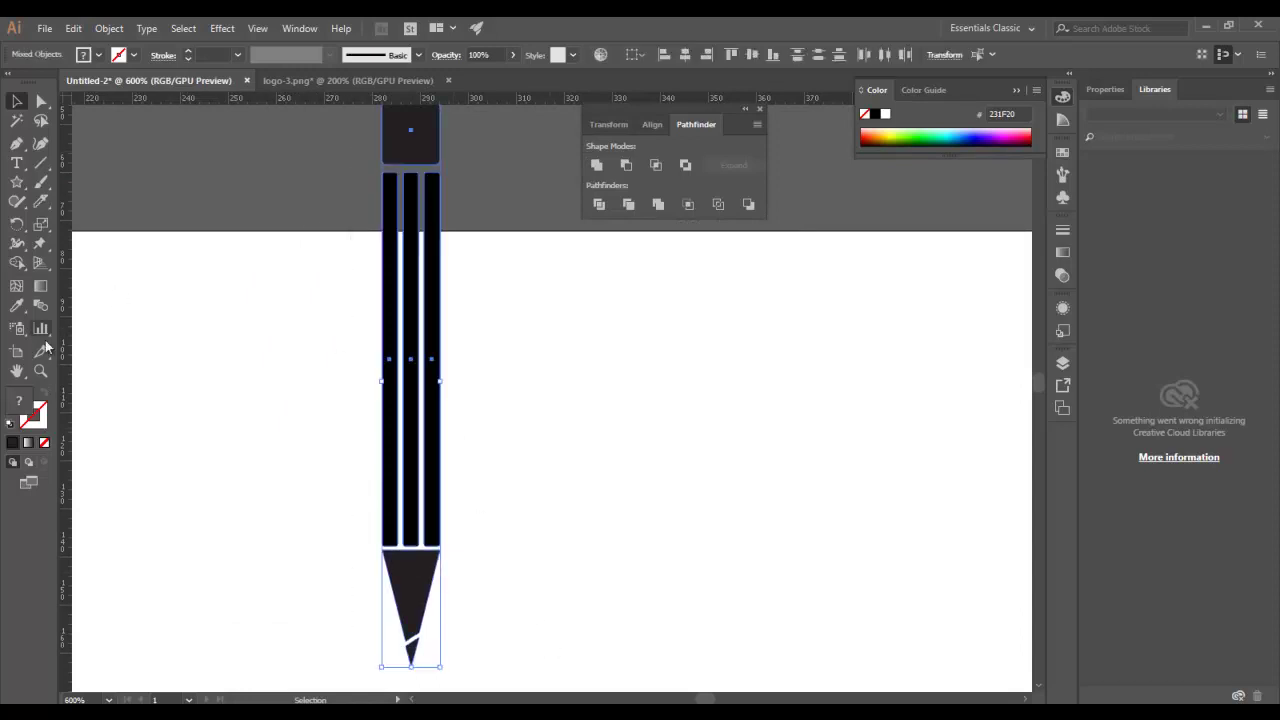
double_click(30, 405)
type("000000")
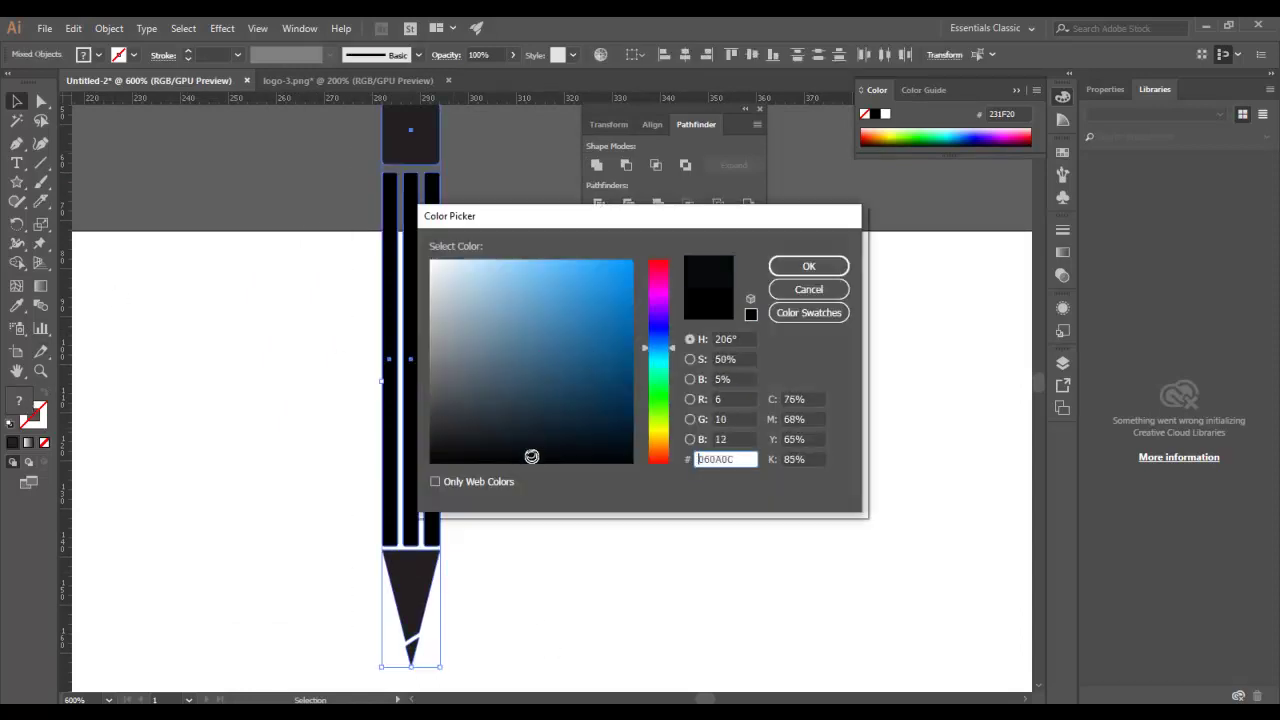
left_click(808, 263)
left_click(697, 333)
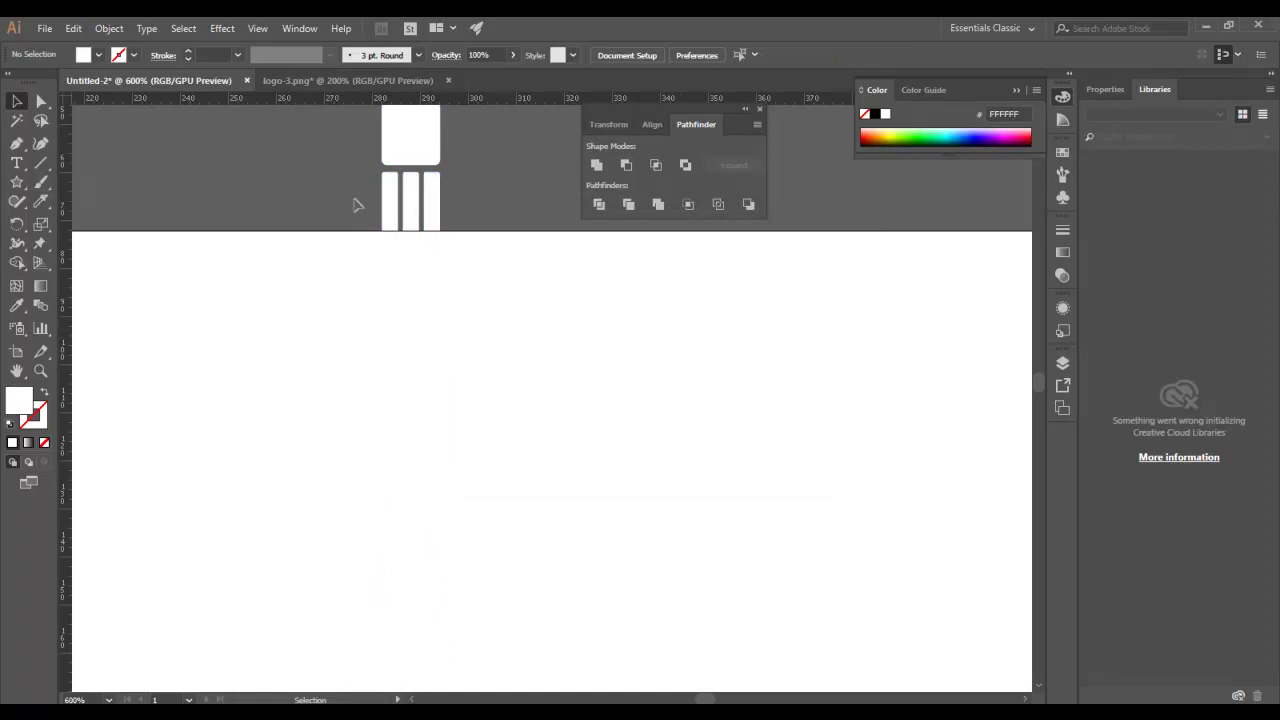
Try stroke and fill swaps, ending with a solid black pencil and no outline
left_click_drag(344, 135, 532, 652)
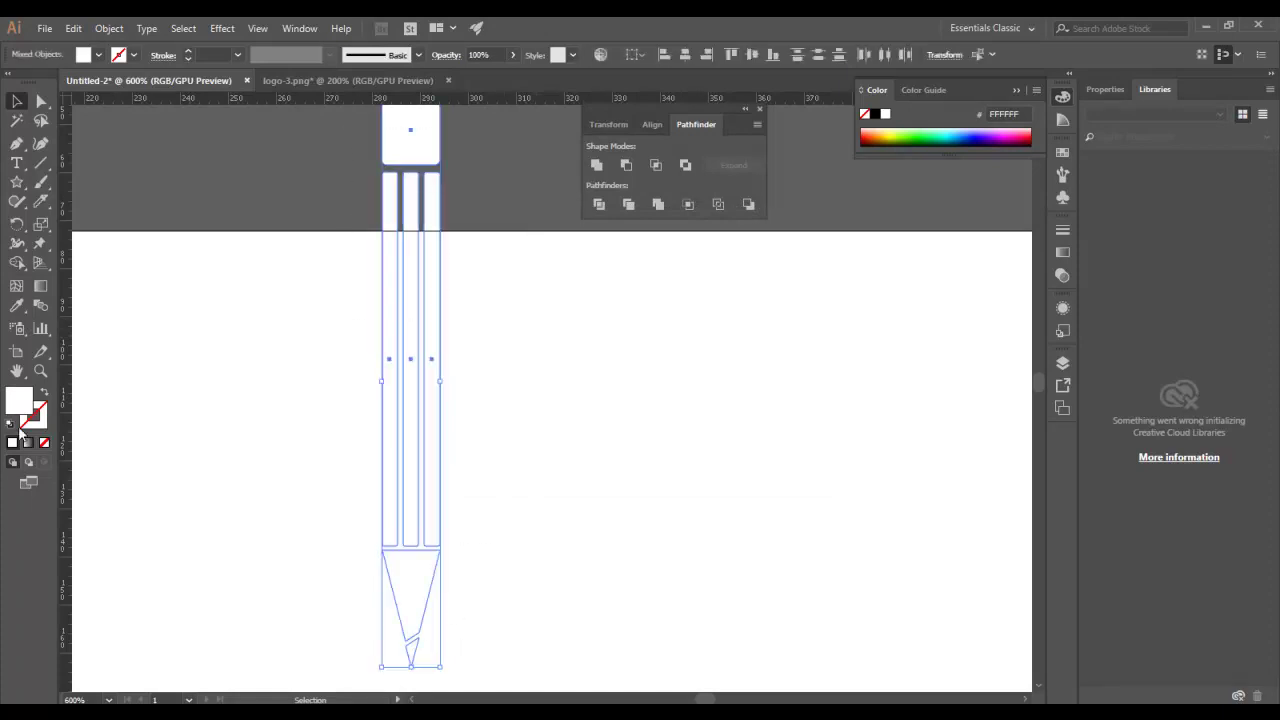
left_click(9, 424)
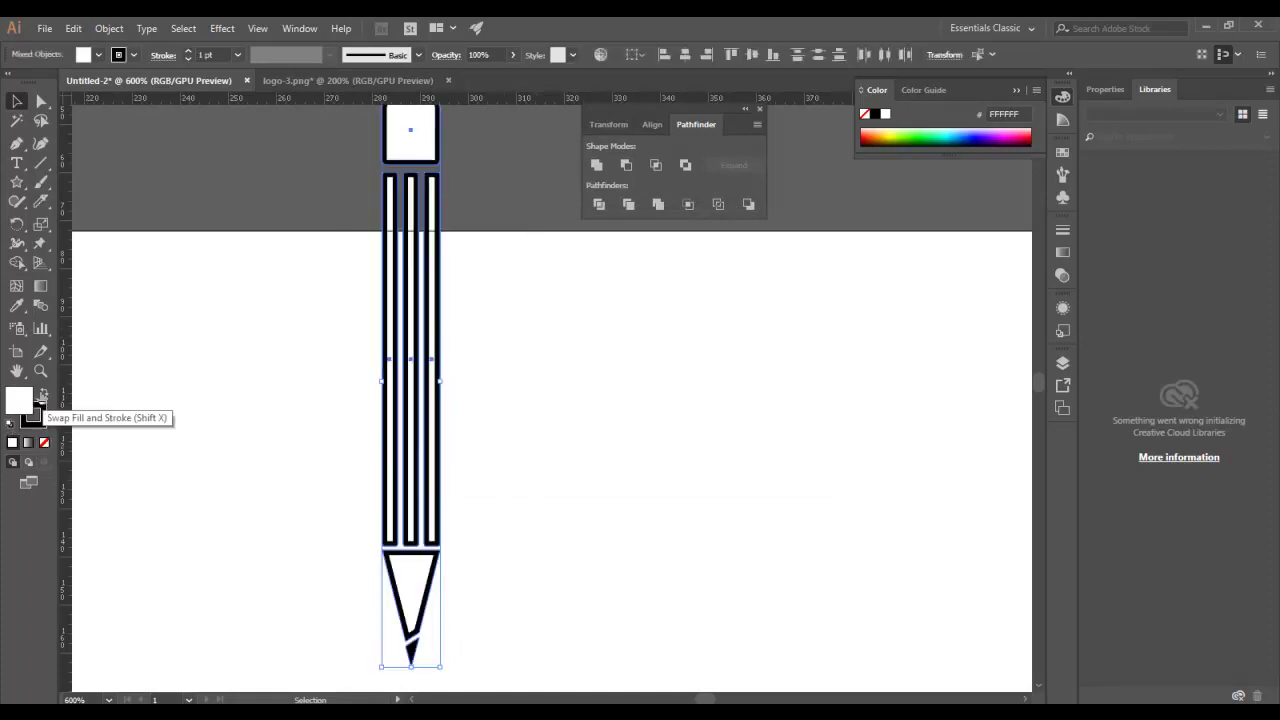
left_click(44, 393)
left_click(44, 393)
key("slash")
left_click(44, 395)
left_click(575, 378)
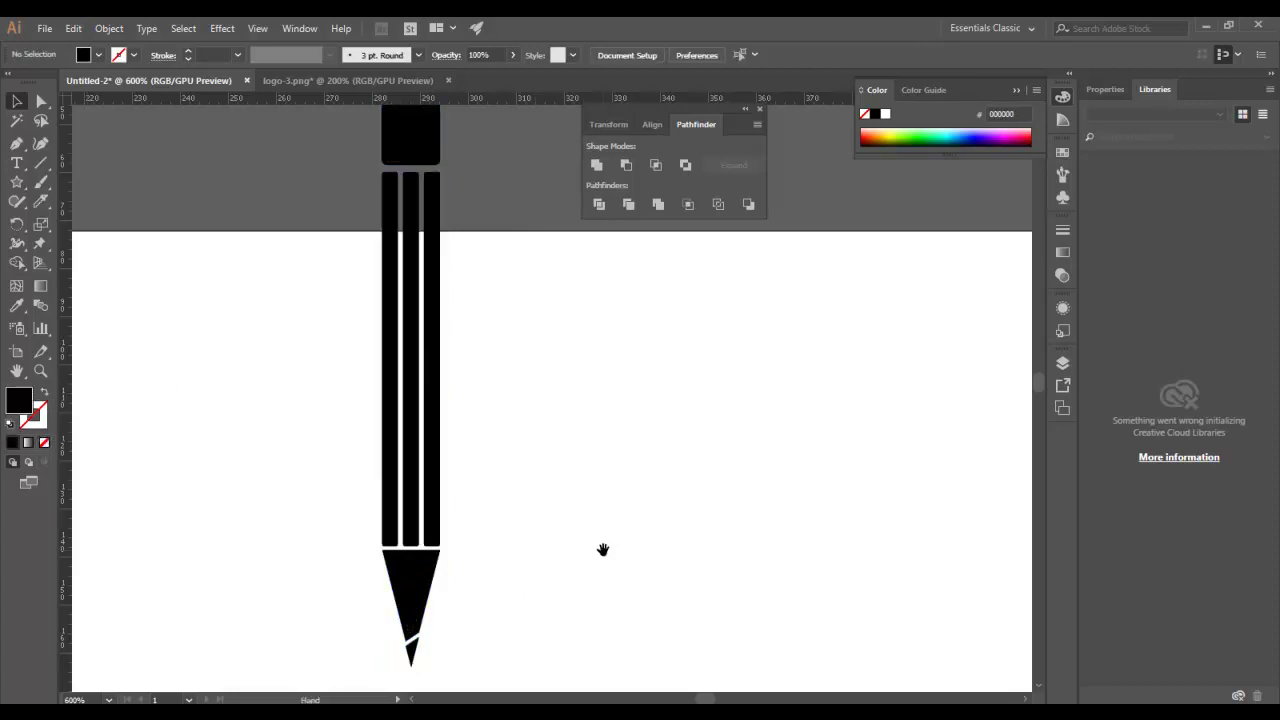
Shift the detached tip piece back up one pixel
left_click_drag(603, 549, 556, 406)
scroll(352, 505, "up", 5)
scroll(352, 500, "down", 2)
left_click_drag(349, 502, 354, 486)
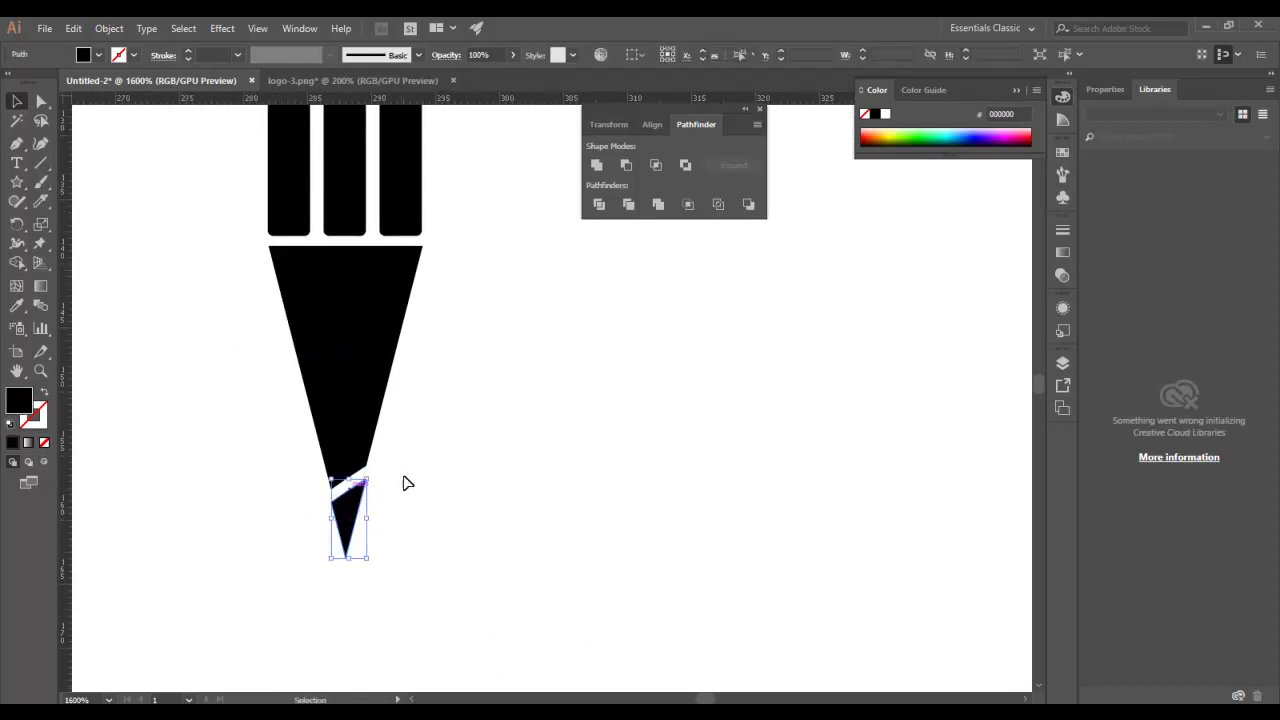
scroll(623, 617, "down", 1)
scroll(629, 590, "down", 2)
Select all the pencil pieces and group them with Ctrl+G
scroll(630, 560, "down", 2)
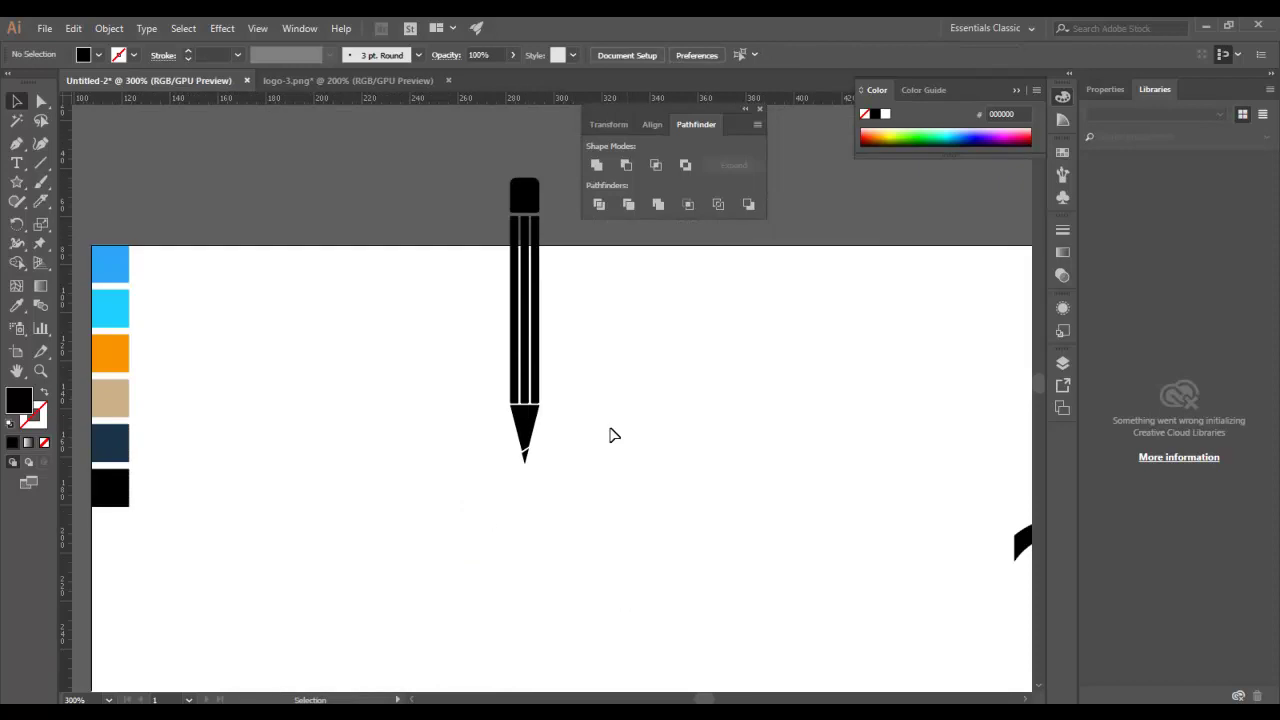
left_click_drag(700, 377, 465, 387)
left_click_drag(247, 178, 450, 580)
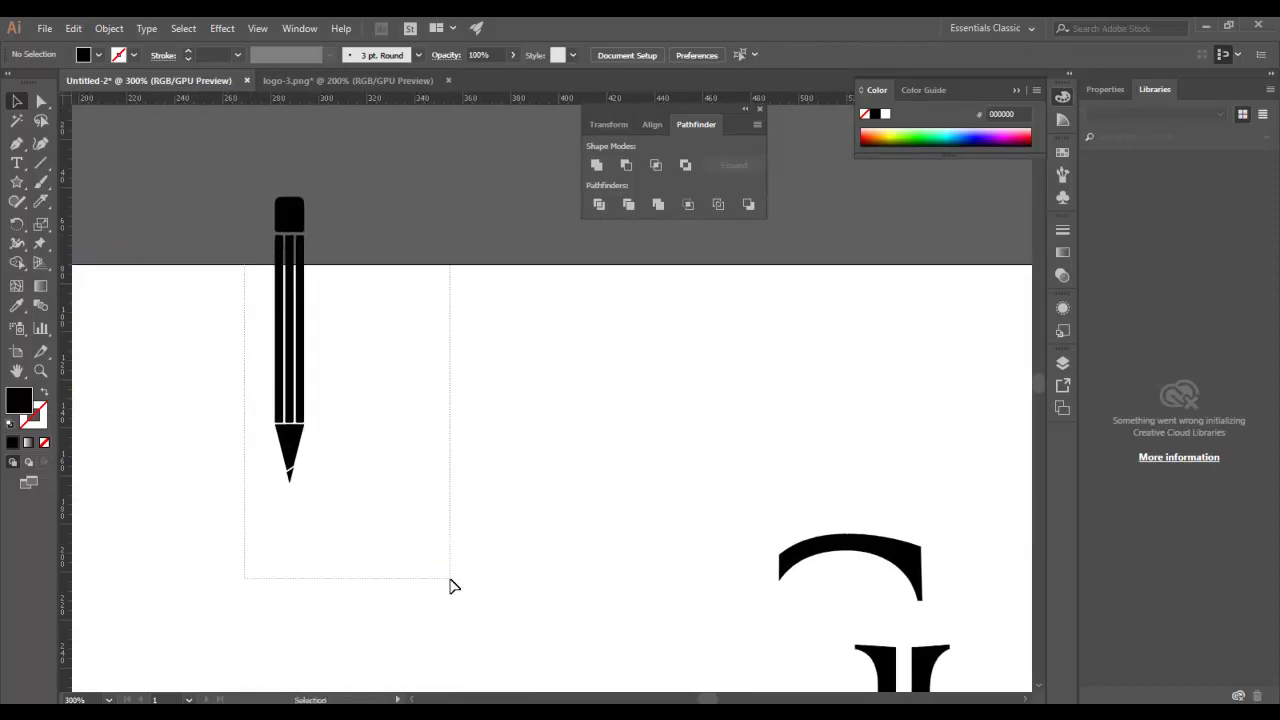
key("ctrl+g")
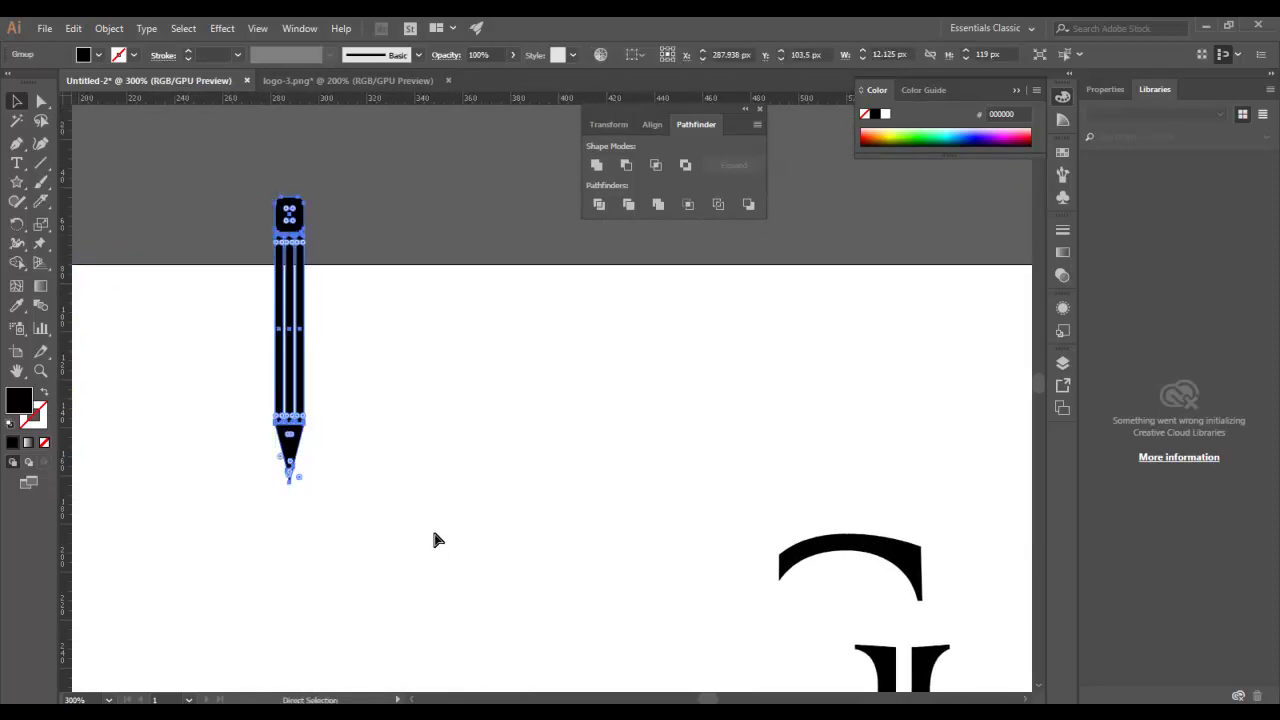
Rotate the pencil tip-up and stand it beside the G's left side
mouse_move(703, 543)
left_mouse_down()
mouse_move(585, 346)
mouse_move(625, 496)
left_mouse_up()
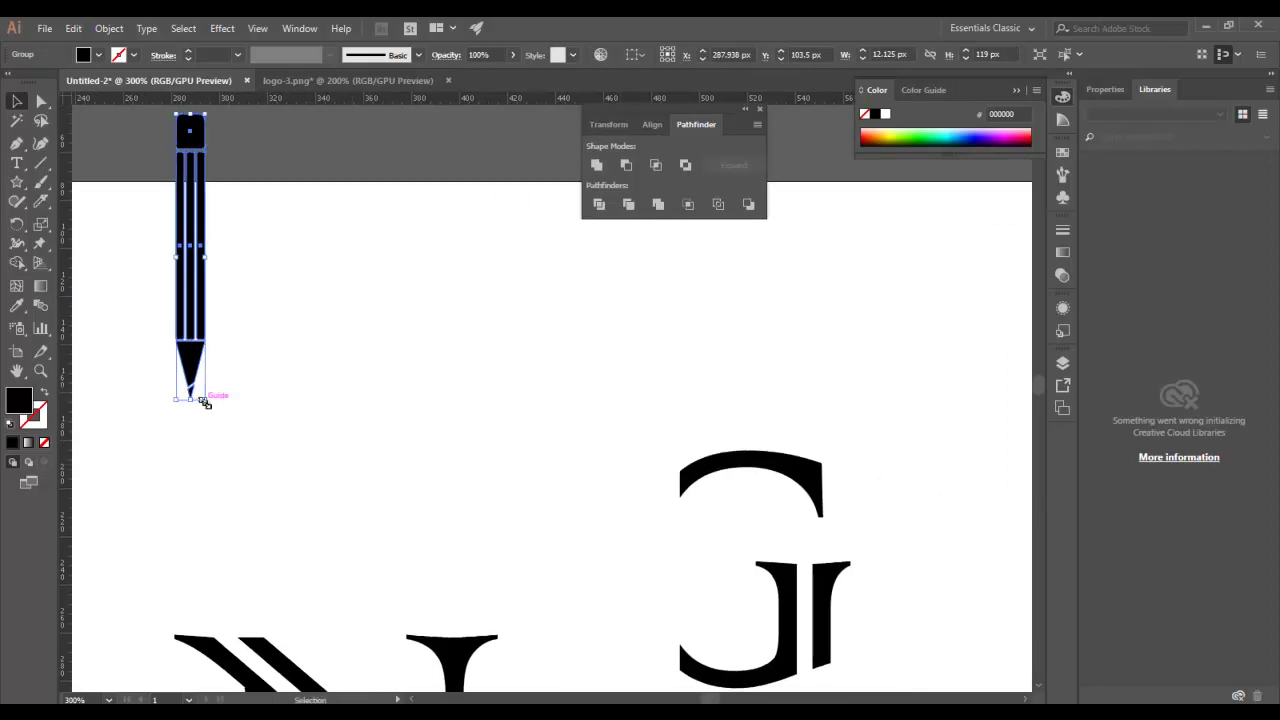
left_click_drag(207, 407, 222, 188)
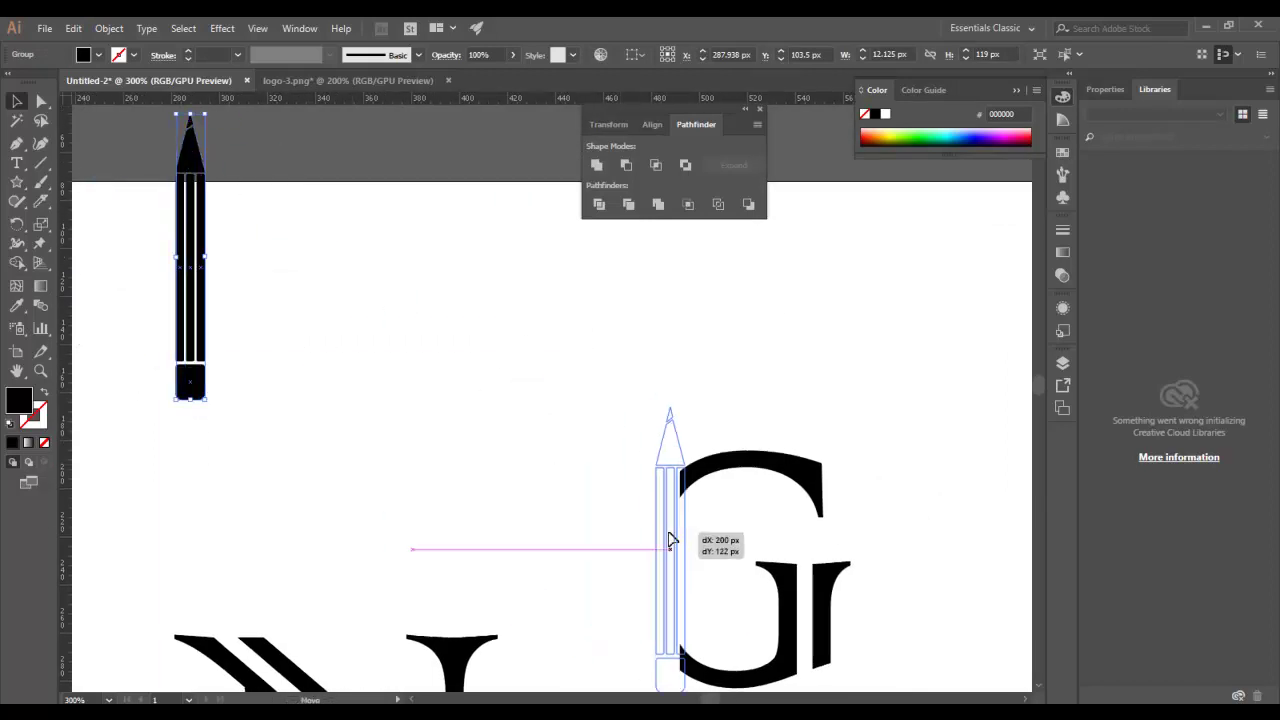
left_click_drag(190, 245, 644, 538)
key("ctrl+equal")
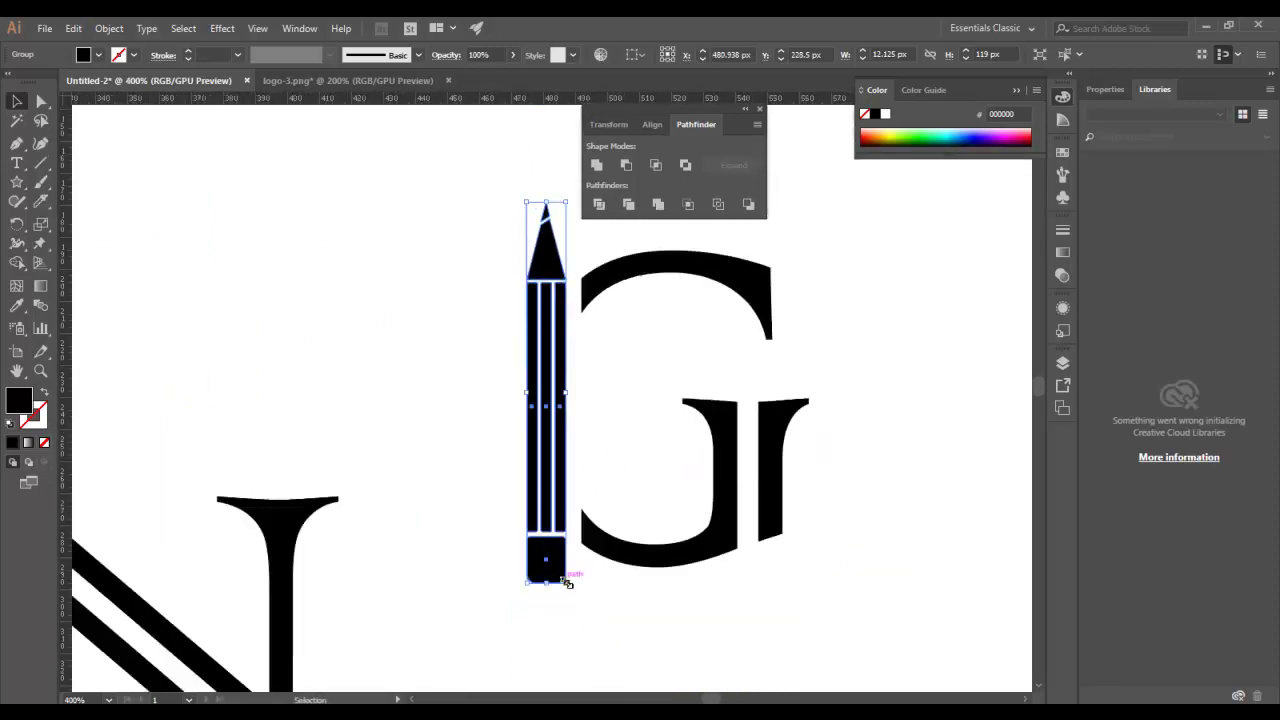
mouse_move(562, 580)
left_mouse_down()
mouse_move(545, 457)
mouse_move(563, 543)
left_mouse_up()
left_click_drag(532, 248, 791, 622)
left_click(829, 517)
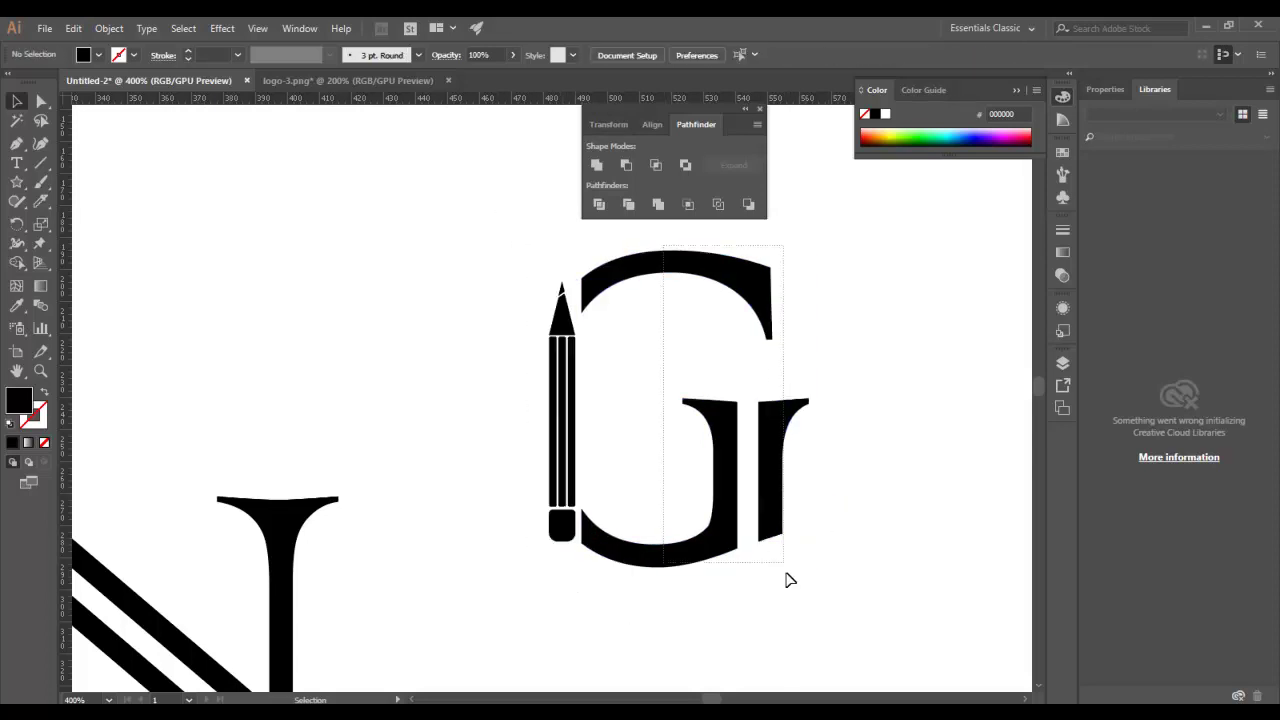
left_click(686, 437)
Select the N and step its font size down to 180 pt
key("a")
key("v")
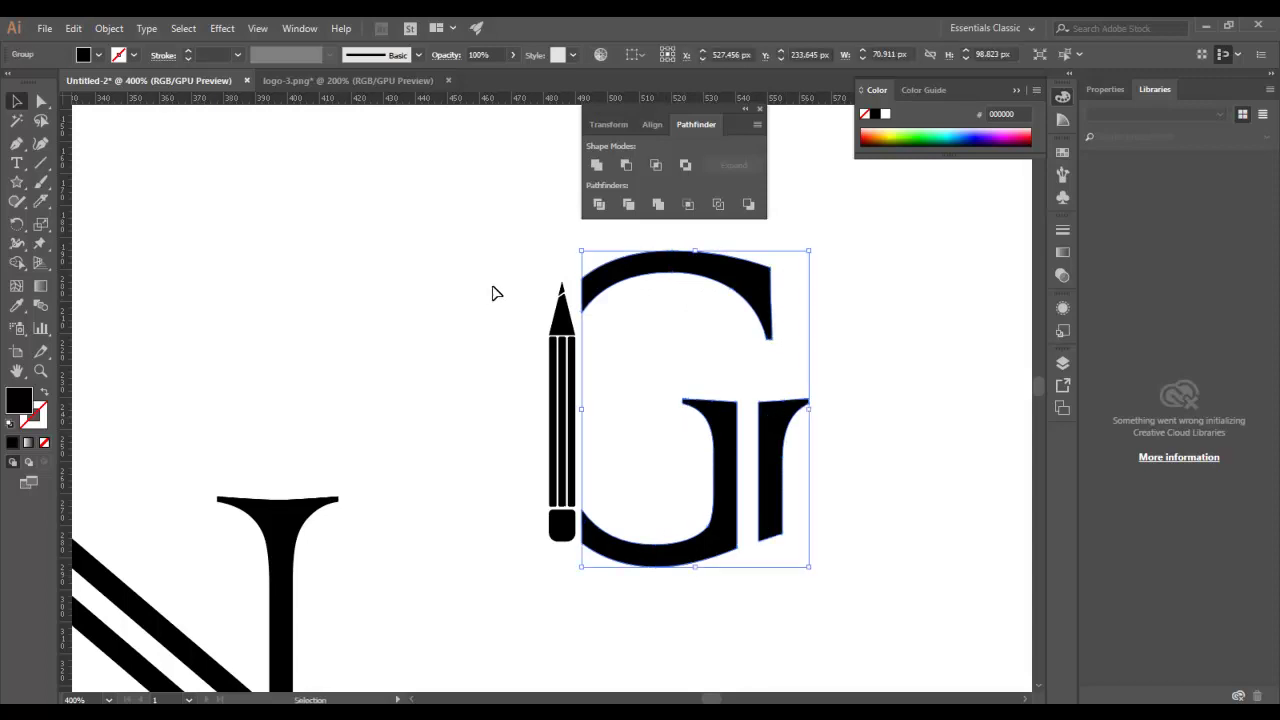
left_click_drag(489, 291, 671, 433)
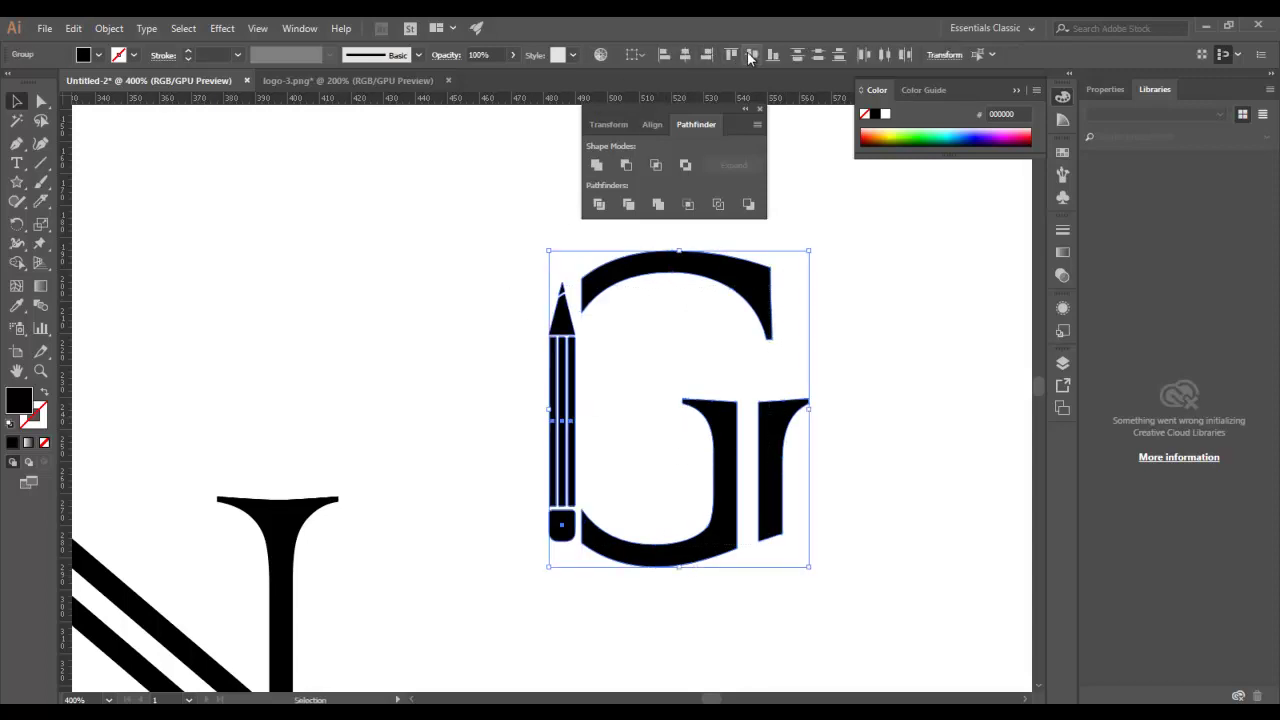
left_click(925, 436)
mouse_move(625, 627)
left_mouse_down()
mouse_move(797, 417)
mouse_move(817, 449)
left_mouse_up()
left_click(466, 520)
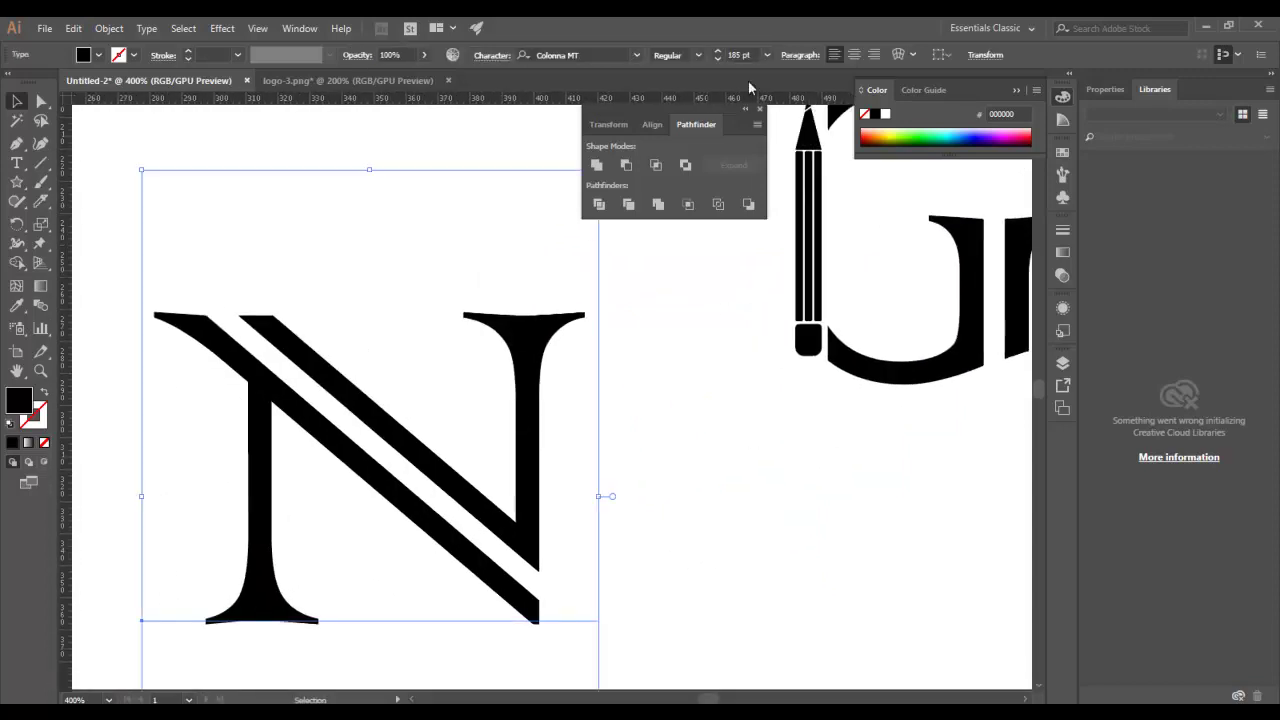
left_click(716, 60)
left_click(716, 60)
left_click(716, 60)
left_click(716, 60)
left_click(717, 61)
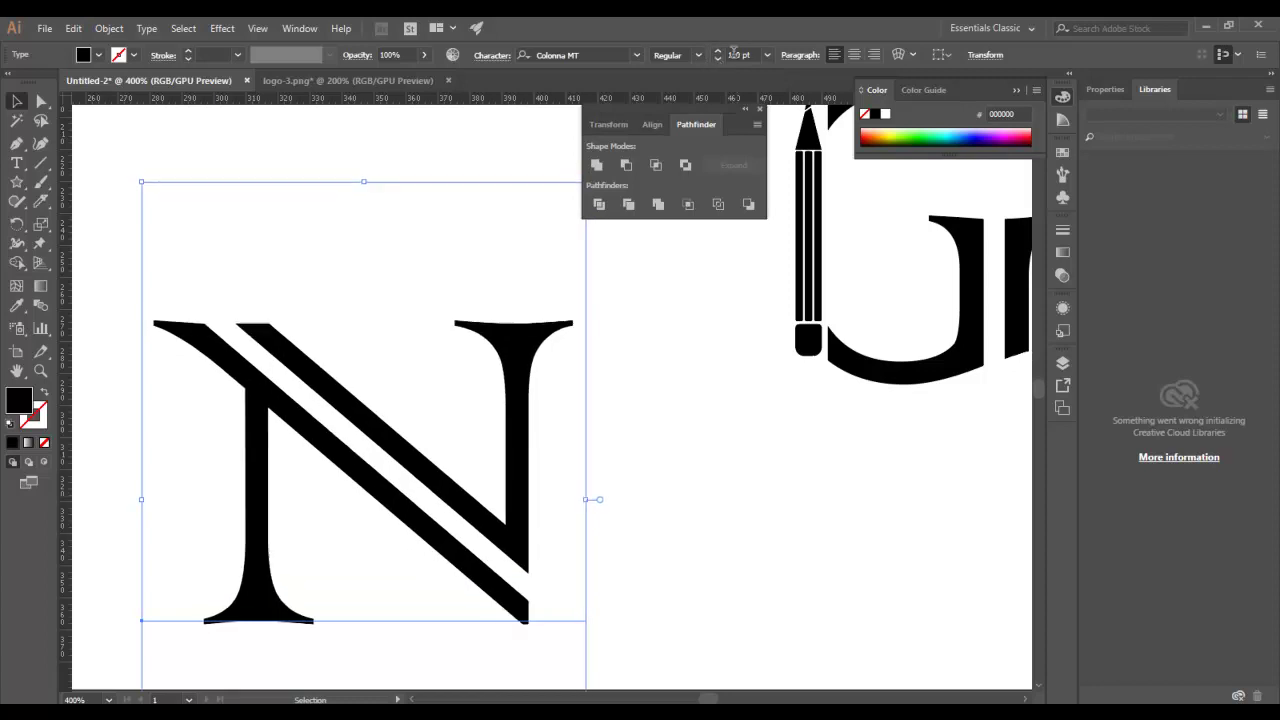
Move the N up beside the pencil and zoom out to the whole monogram
right_click(445, 410)
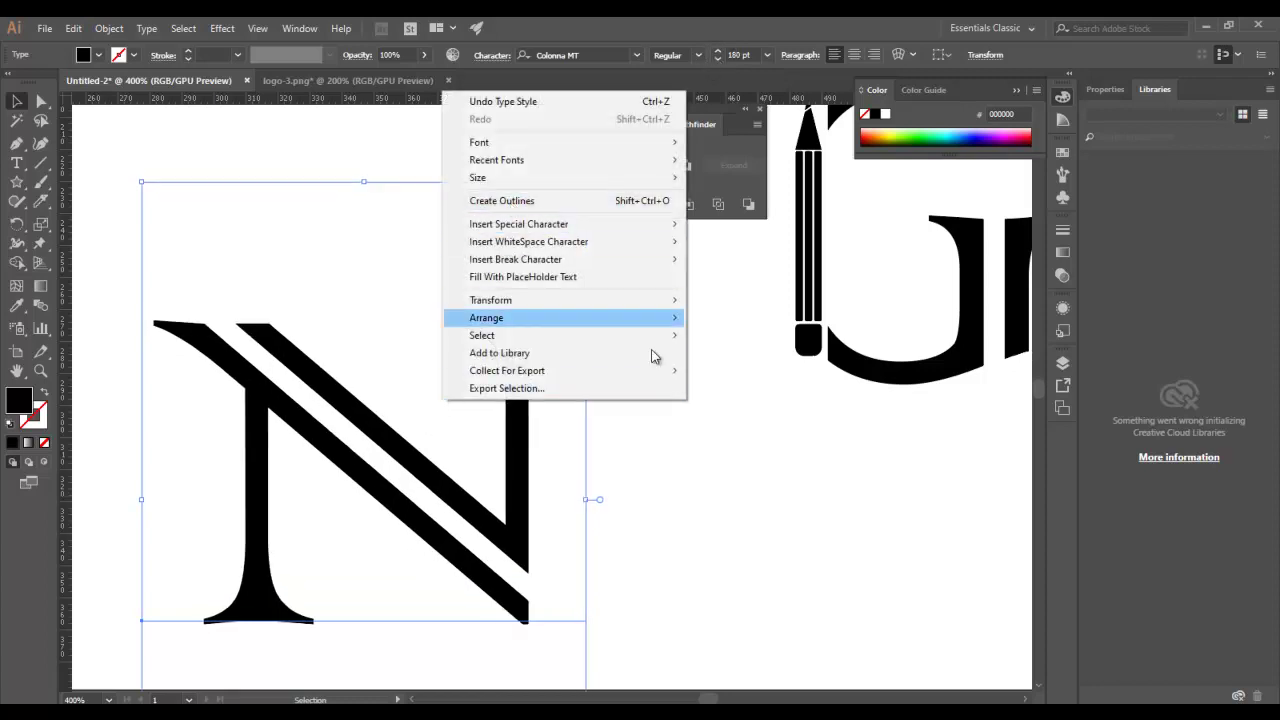
key("Escape")
left_click_drag(673, 469, 302, 475)
left_click_drag(125, 450, 293, 219)
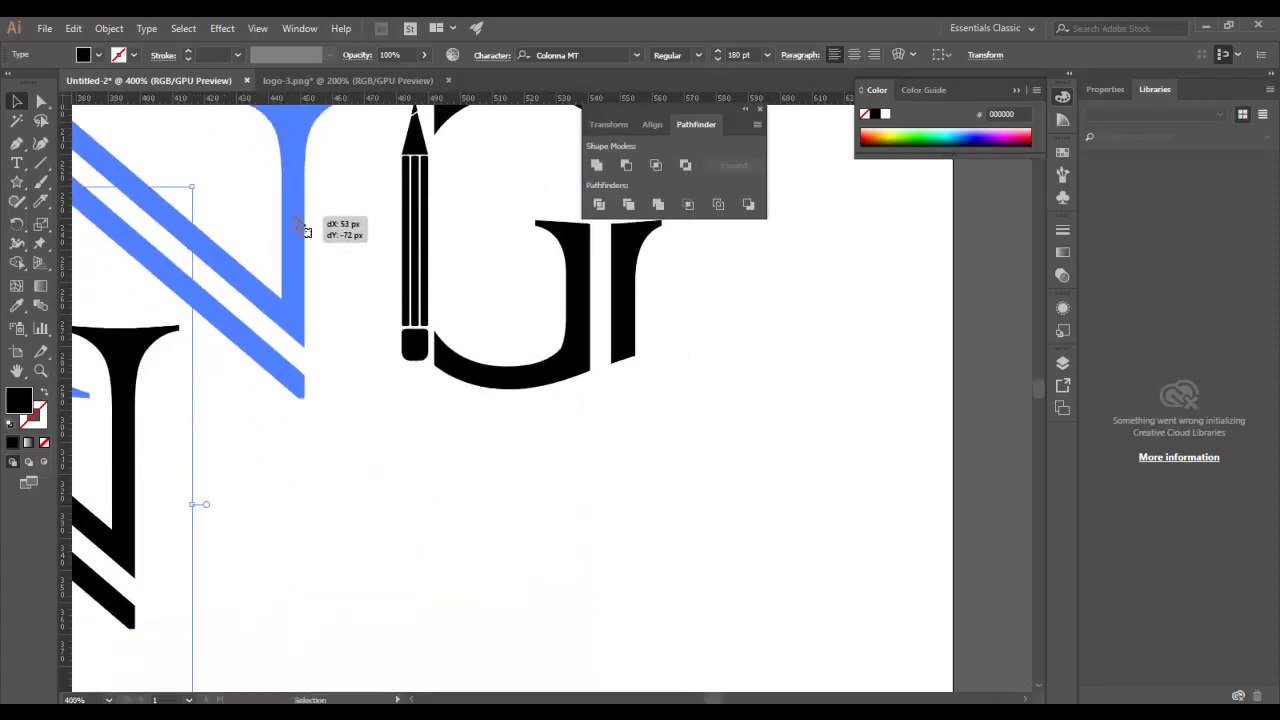
key("ctrl+minus")
key("ctrl+minus")
key("v")
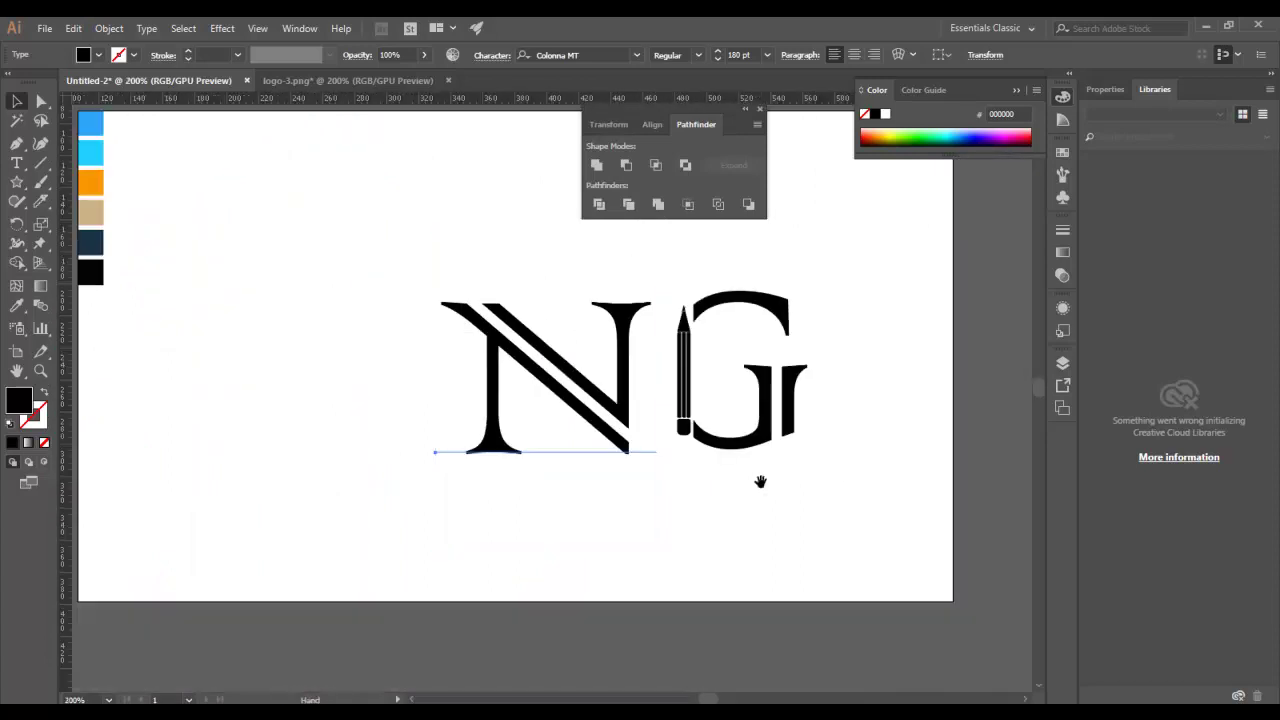
left_click_drag(757, 480, 594, 486)
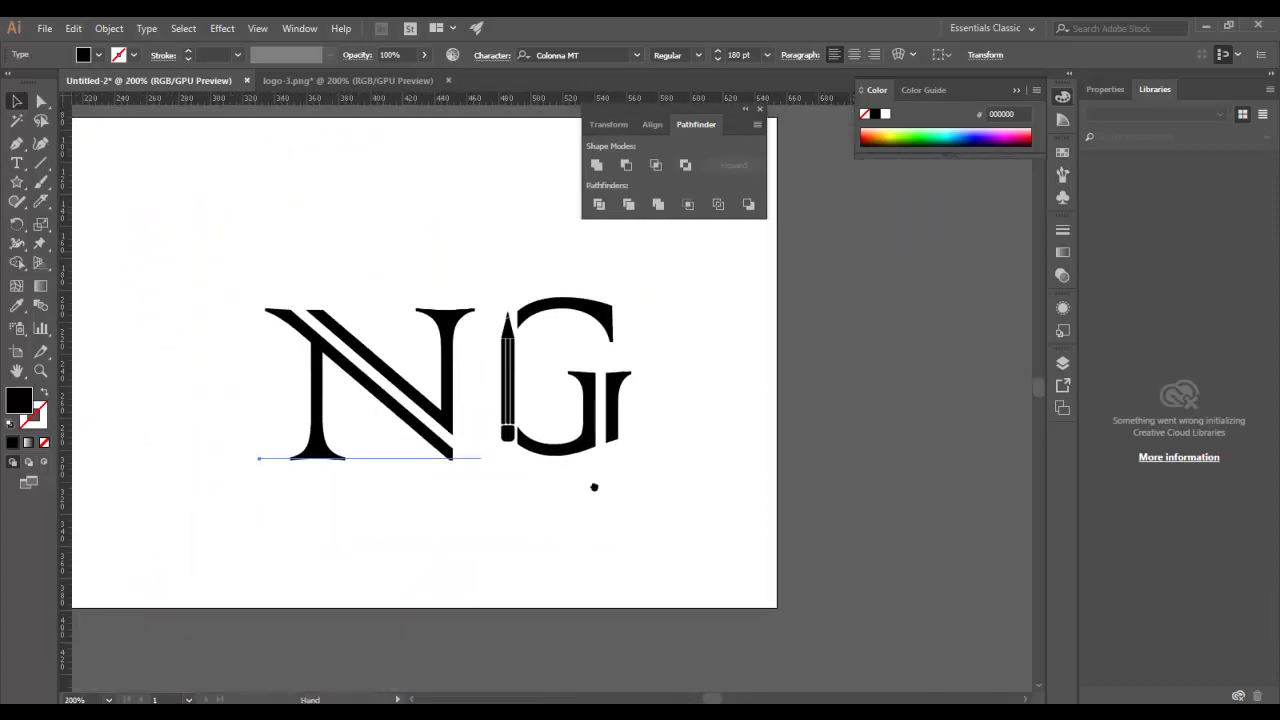
Keep the N at 180 pt and convert it to outlines
left_click(719, 59)
left_click(719, 59)
left_click(719, 59)
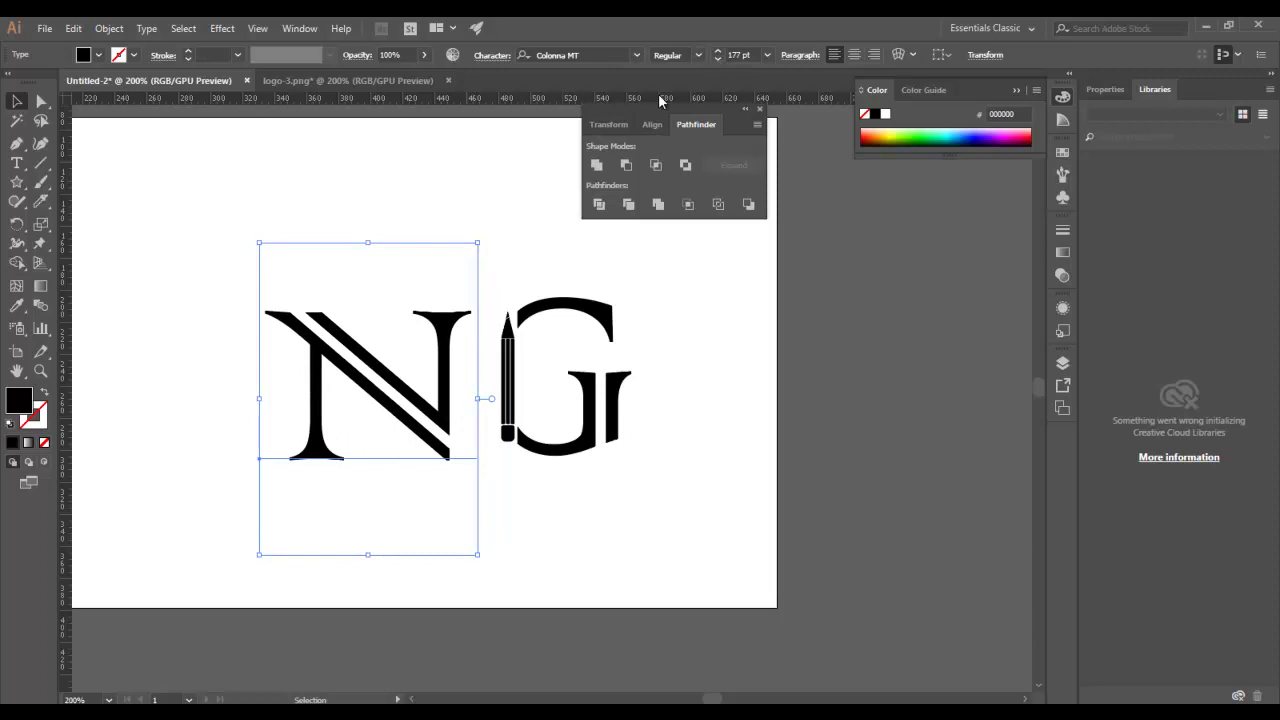
left_click(718, 51)
left_click(718, 51)
left_click(718, 51)
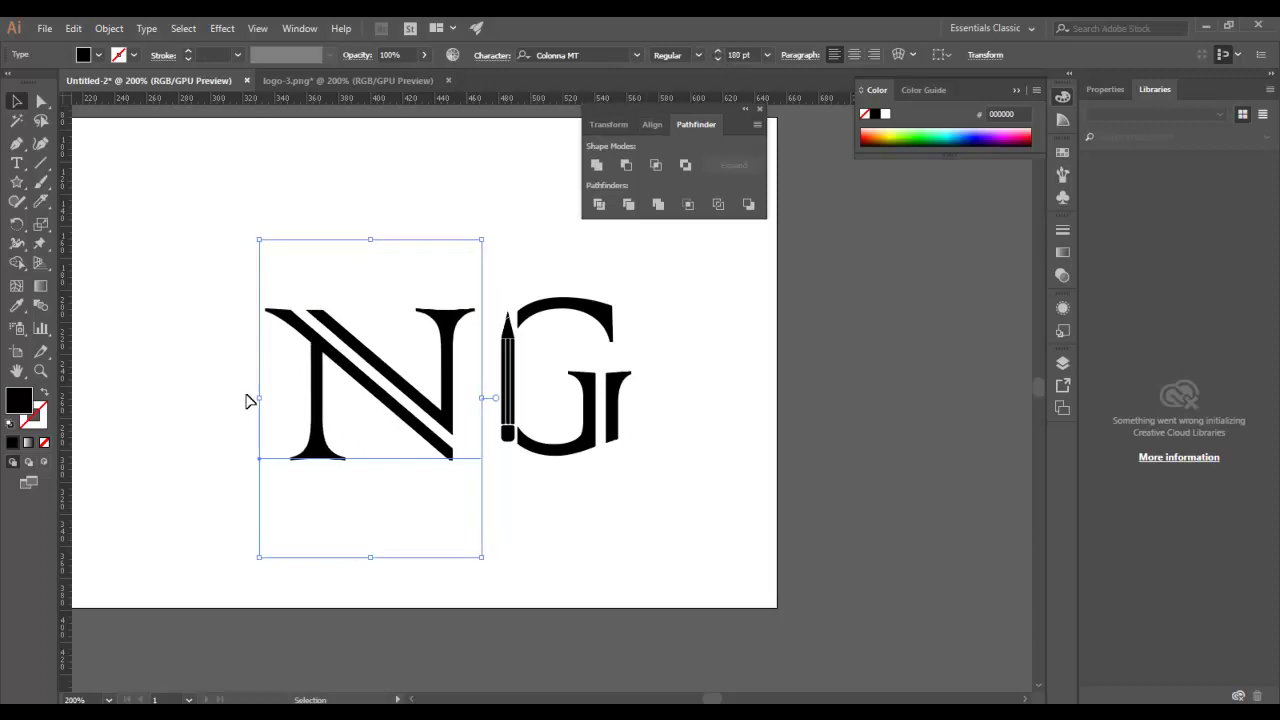
right_click(351, 365)
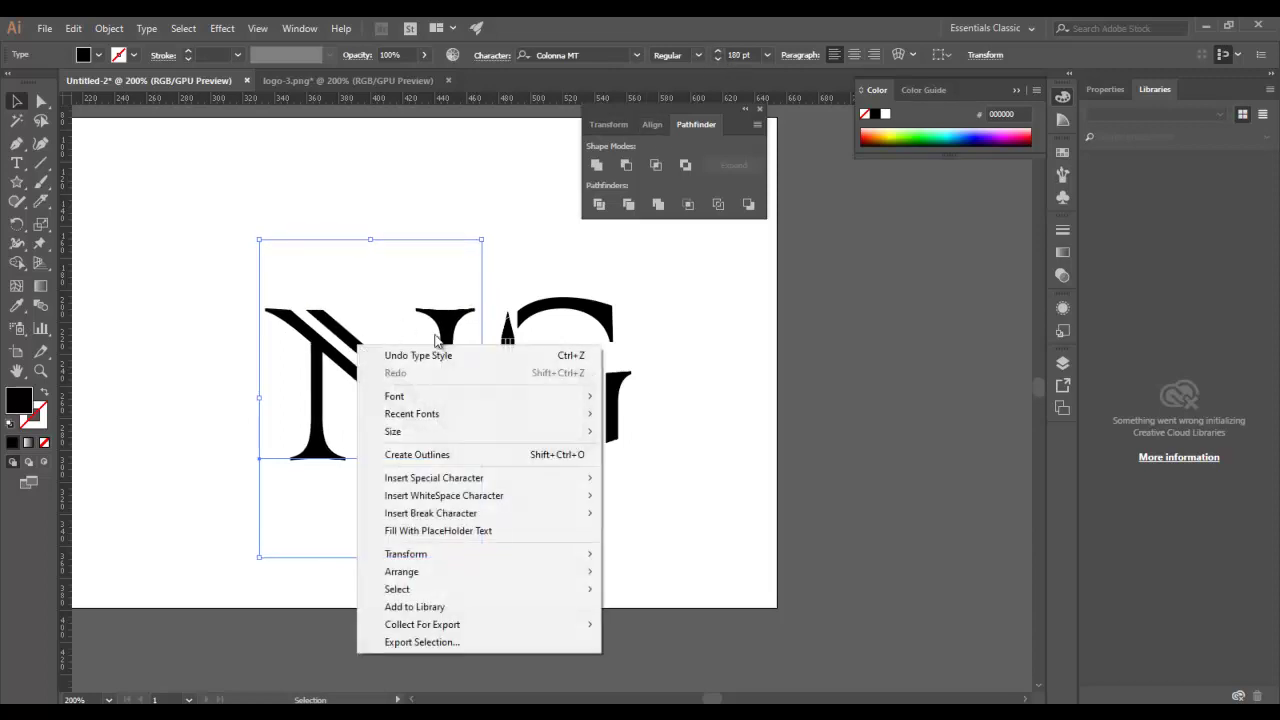
left_click(414, 459)
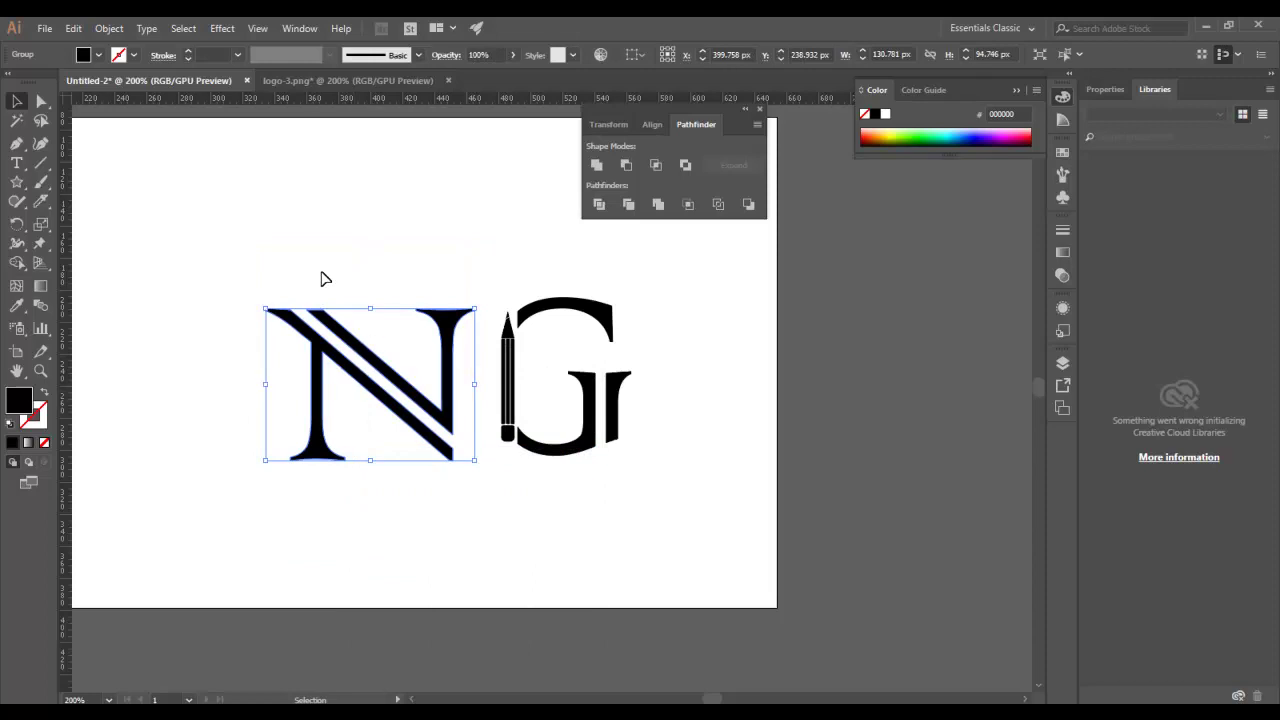
left_click_drag(295, 272, 677, 531)
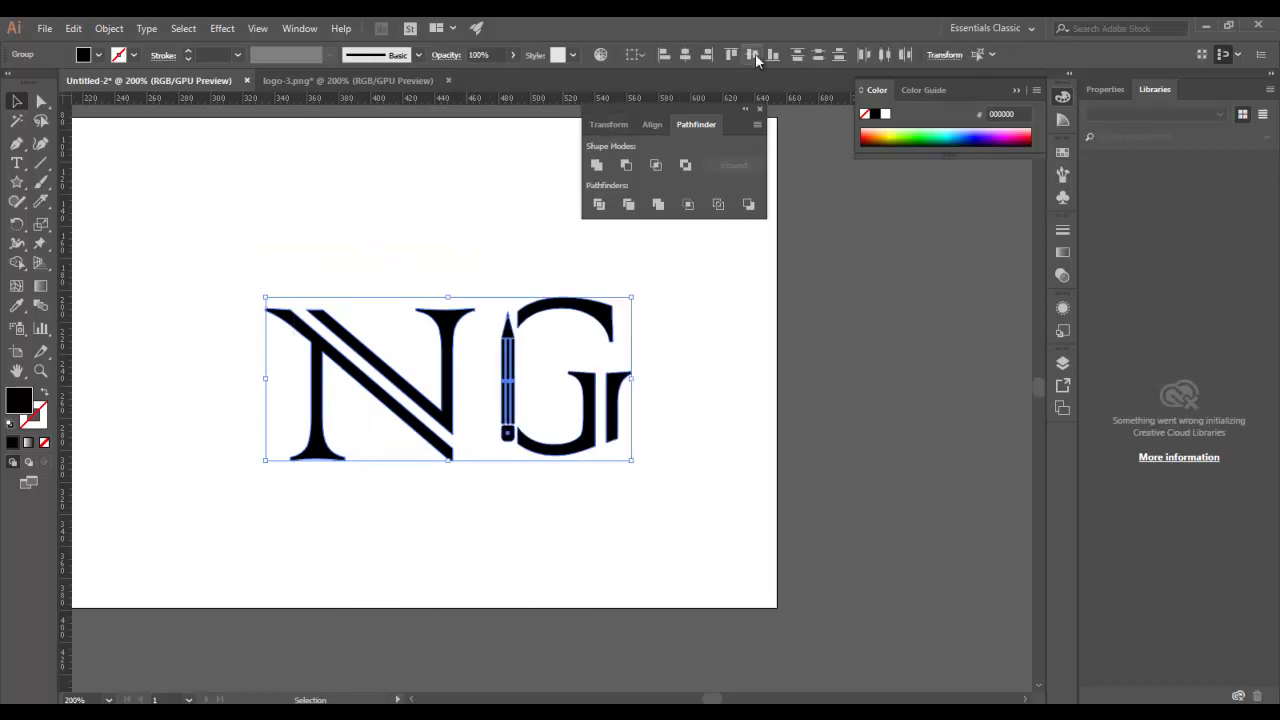
left_click(674, 342)
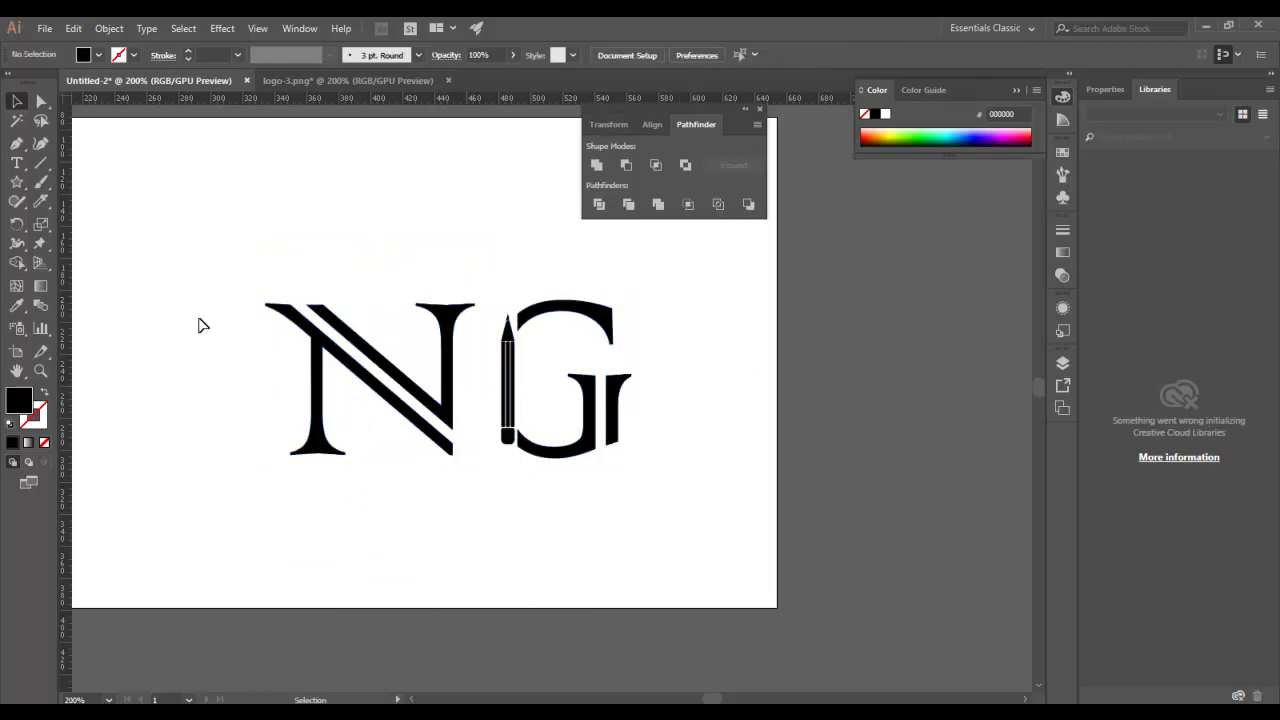
Move the colour swatch column just left of the N
left_click_drag(184, 289, 406, 394)
left_click_drag(140, 320, 465, 485)
left_click_drag(786, 327, 514, 263)
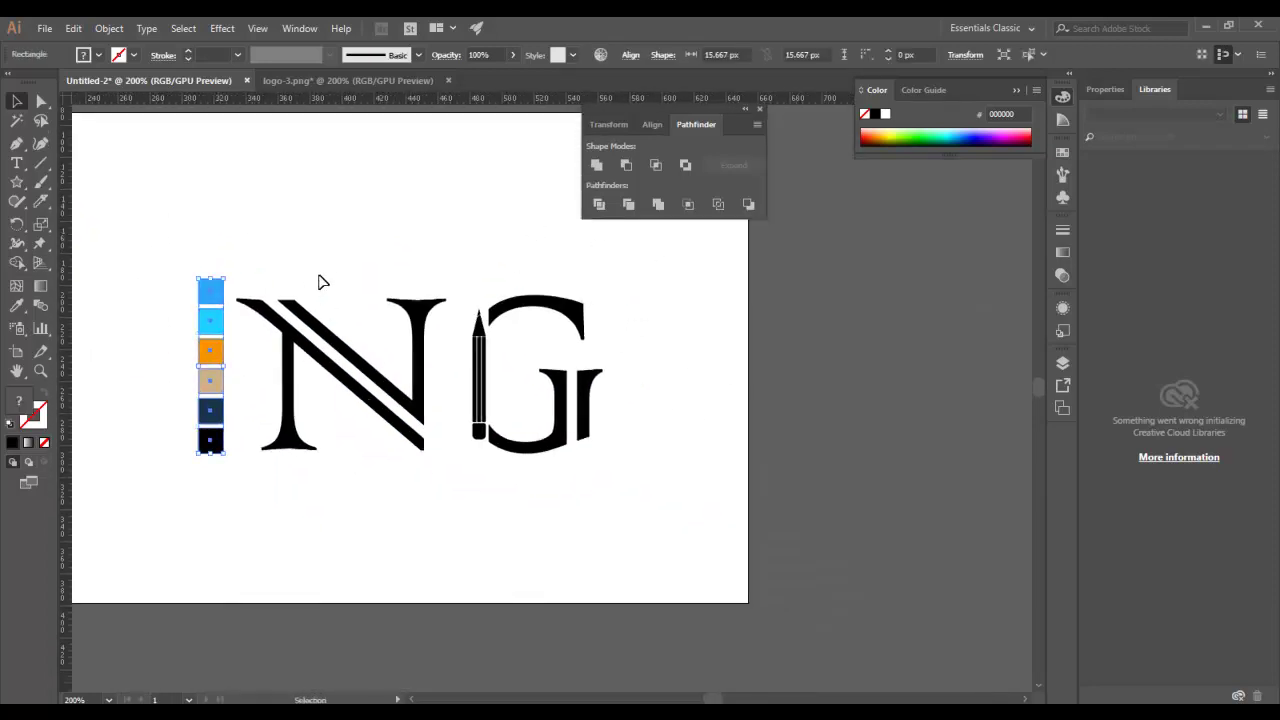
Fill the outlined N with the 2DA6F8 blue swatch using the Eyedropper
left_click_drag(323, 280, 224, 391)
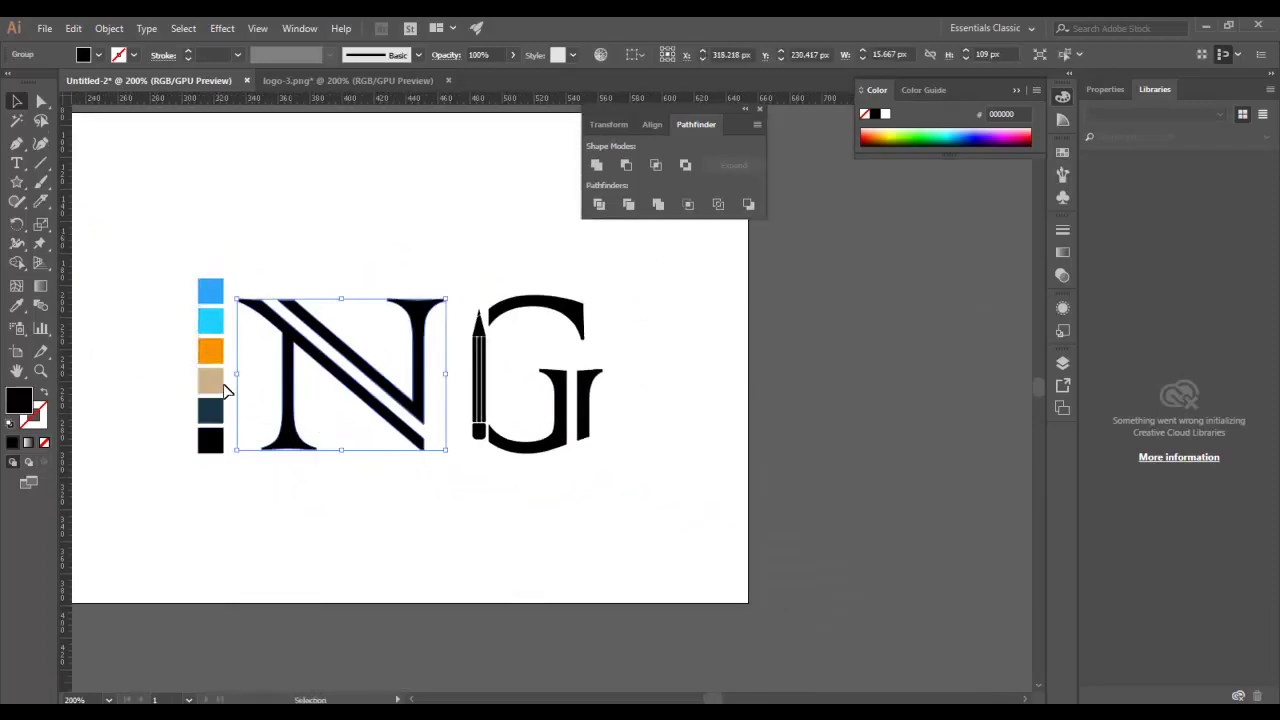
left_click(40, 180)
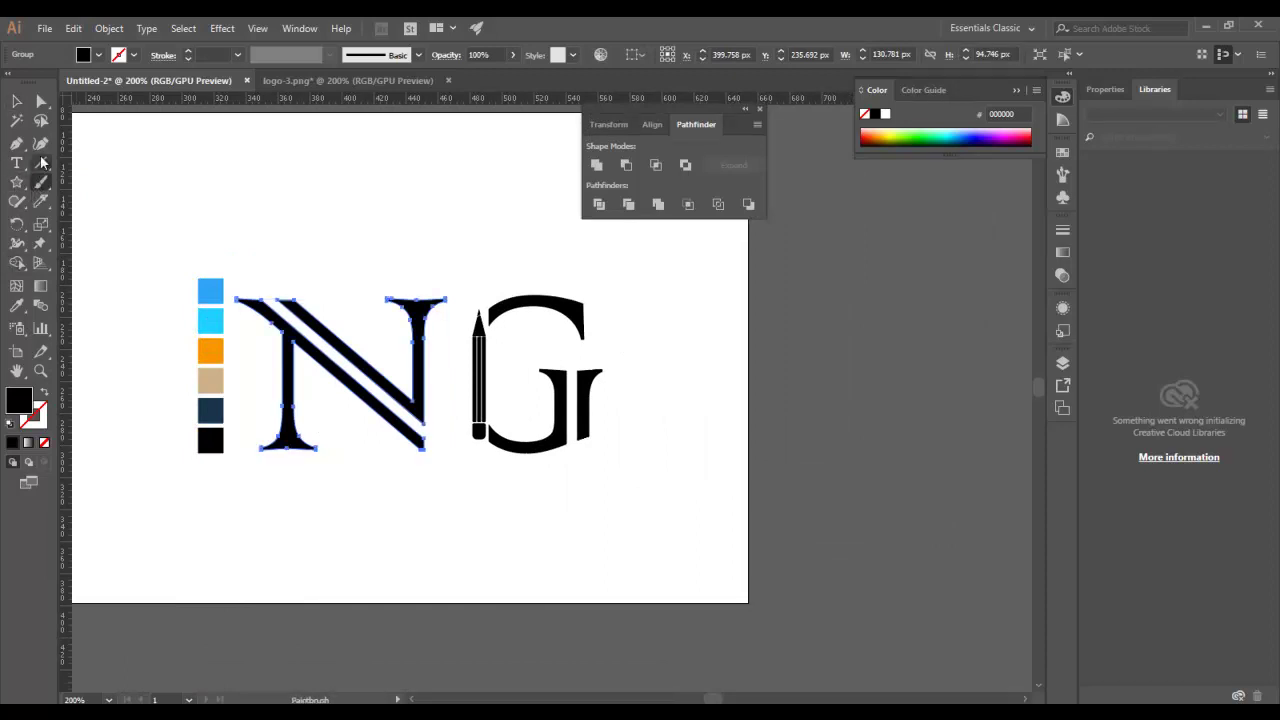
left_click(18, 308)
left_click(212, 289)
left_click(16, 101)
left_click(209, 151)
Fill the G with the 1FD0FF light blue swatch
left_click_drag(530, 266, 631, 472)
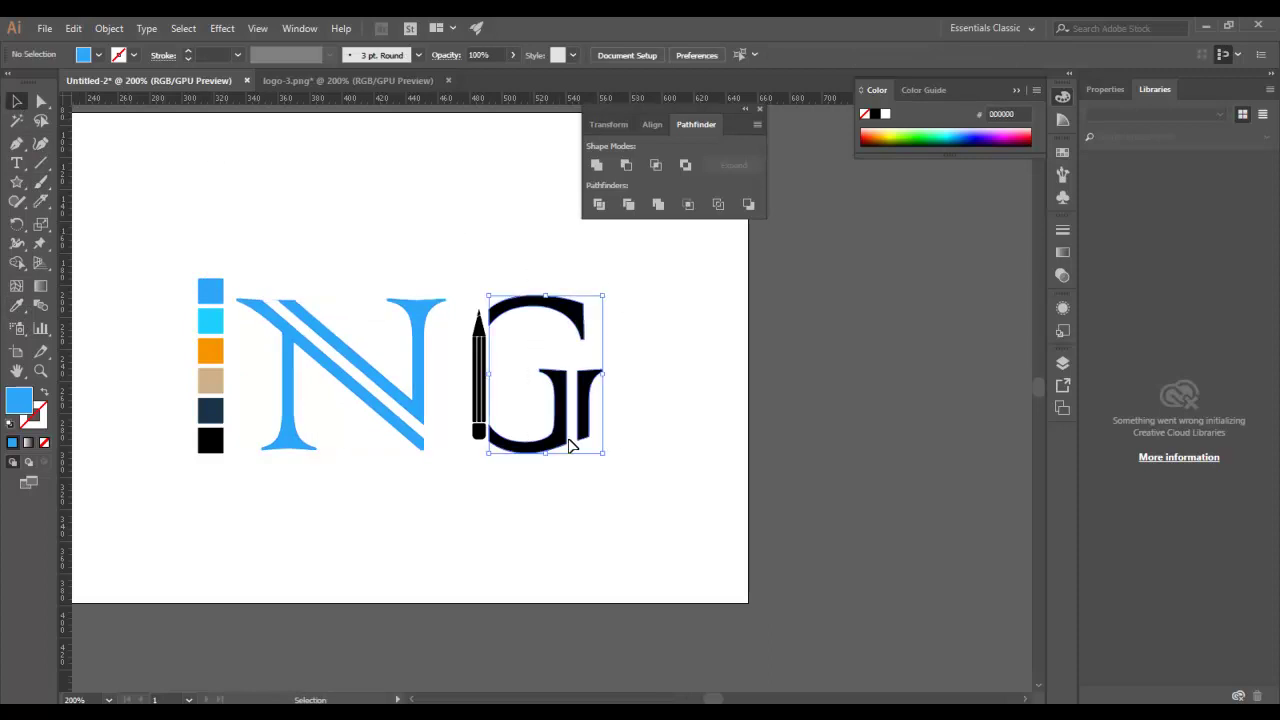
left_click(18, 308)
left_click(211, 321)
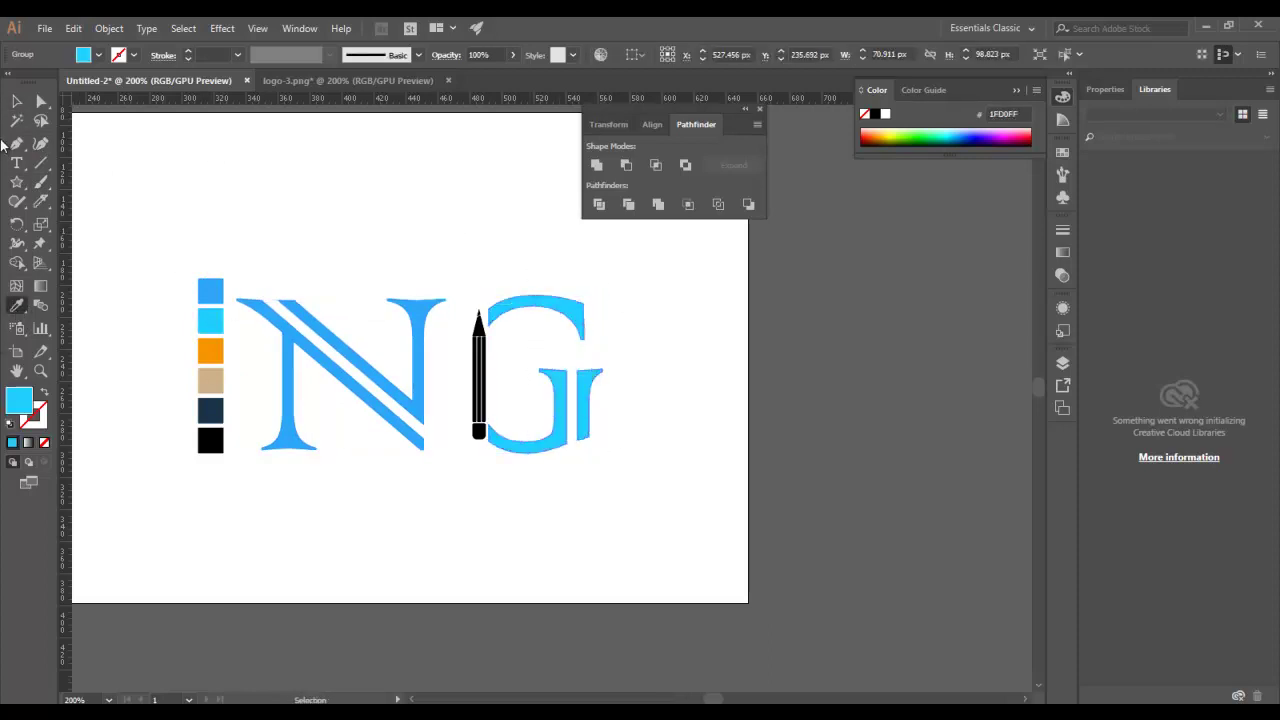
left_click(13, 105)
left_click(314, 229)
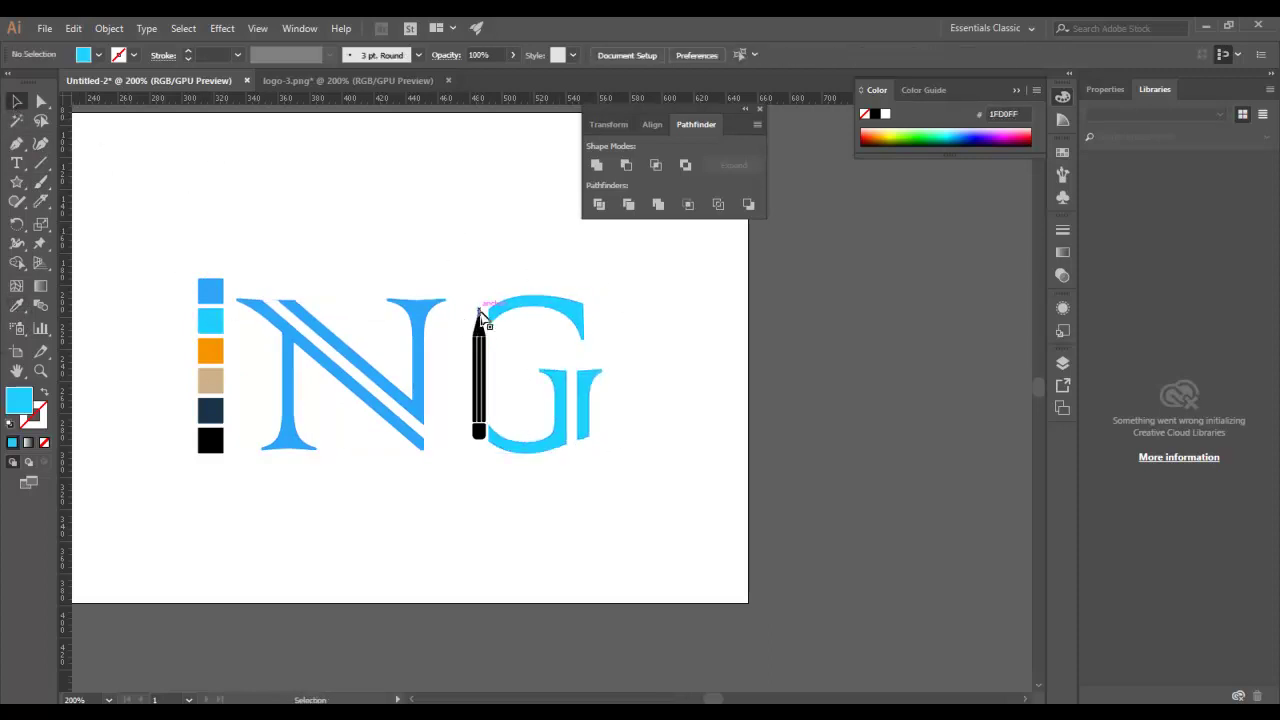
Ungroup the pencil and colour its body orange F79500
left_click(479, 316)
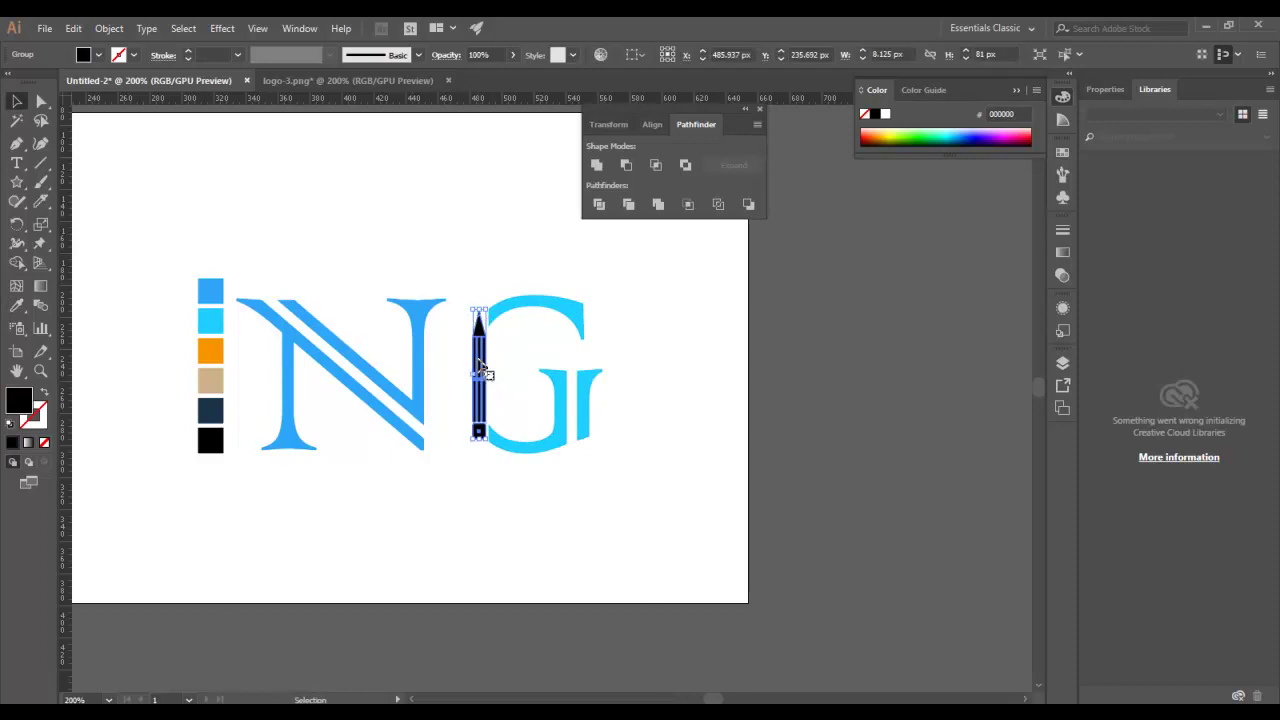
right_click(479, 368)
left_click(508, 492)
left_click(506, 503)
left_click(479, 380)
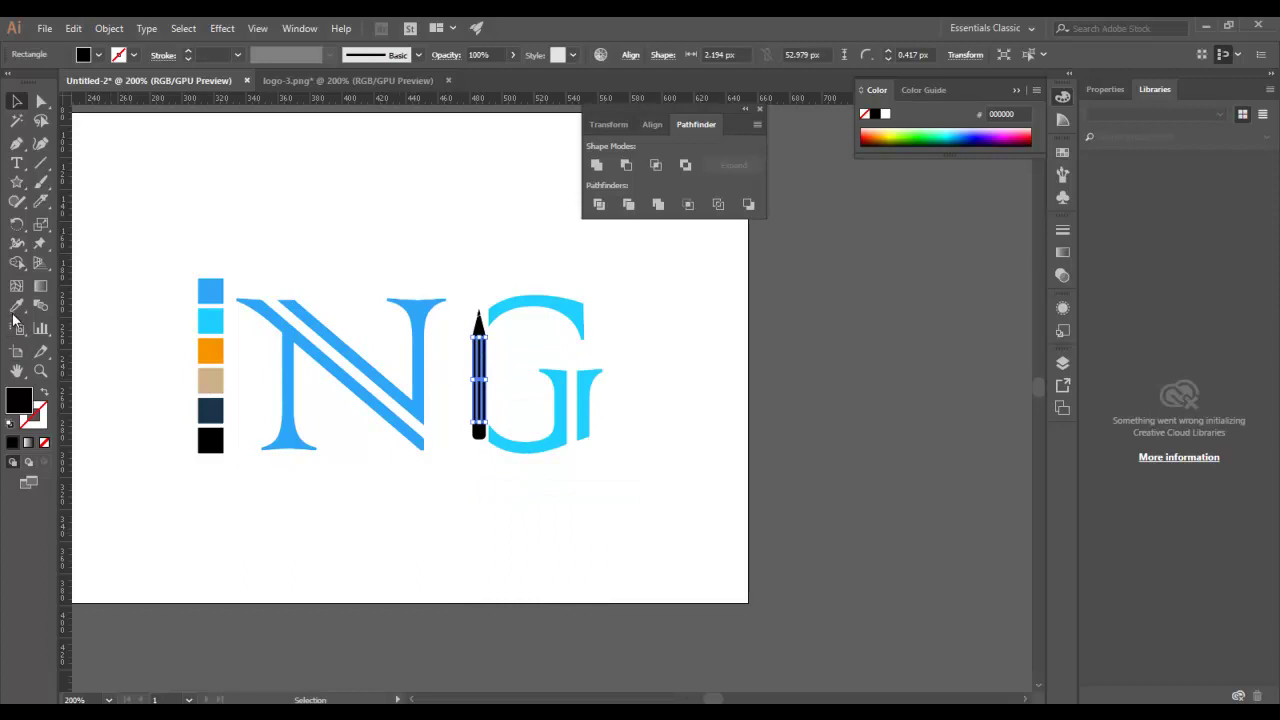
left_click(16, 306)
left_click(212, 348)
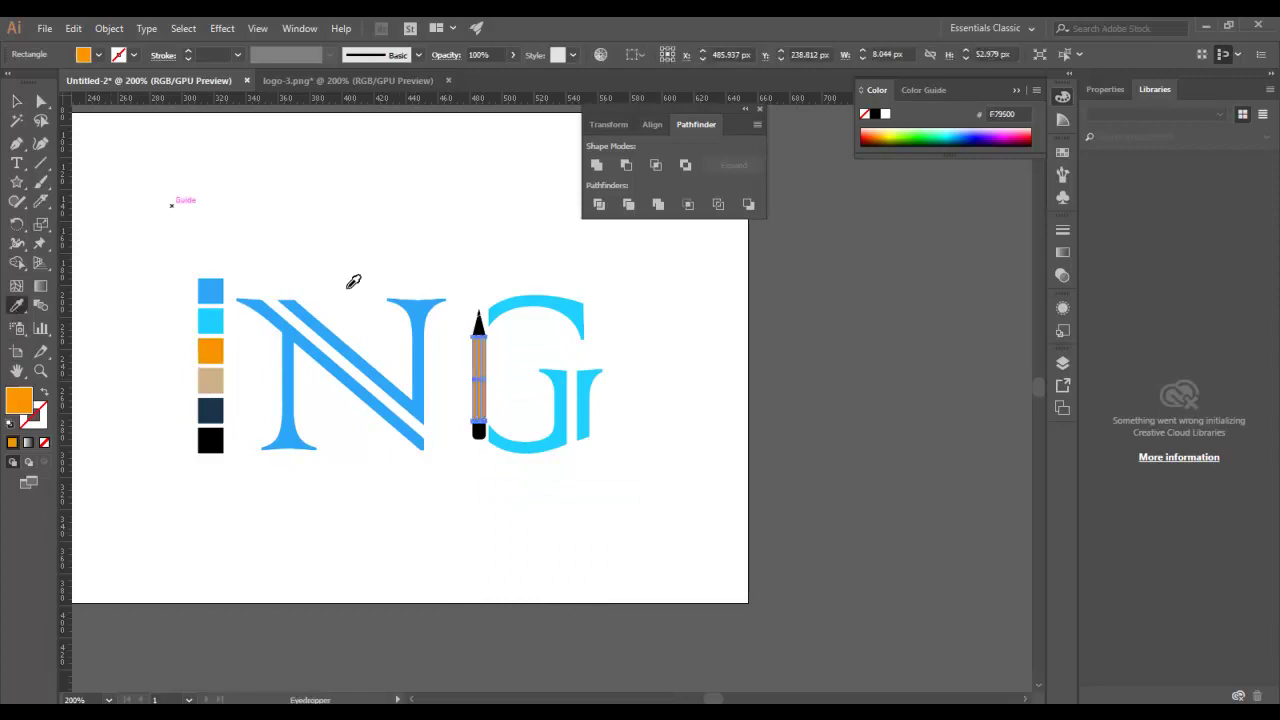
left_click(16, 103)
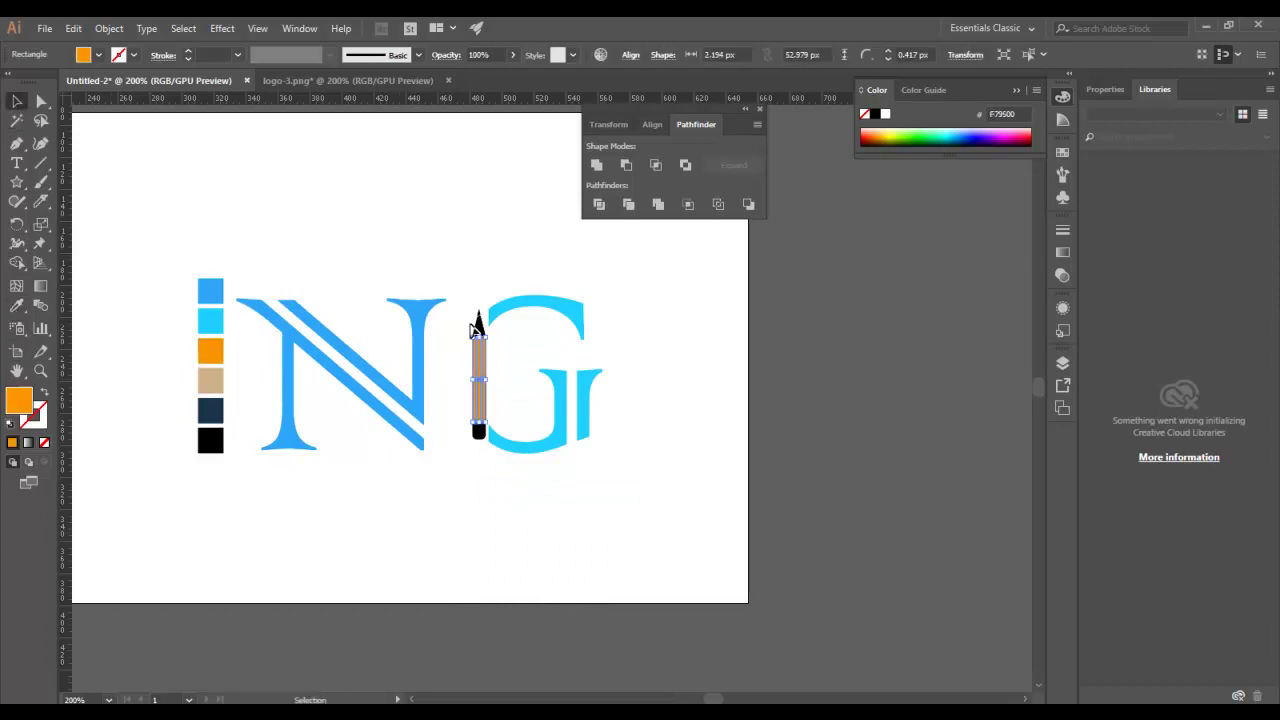
Colour the pencil's tip and bottom end tan CCB188
left_click(484, 327)
left_click(16, 306)
left_click(211, 380)
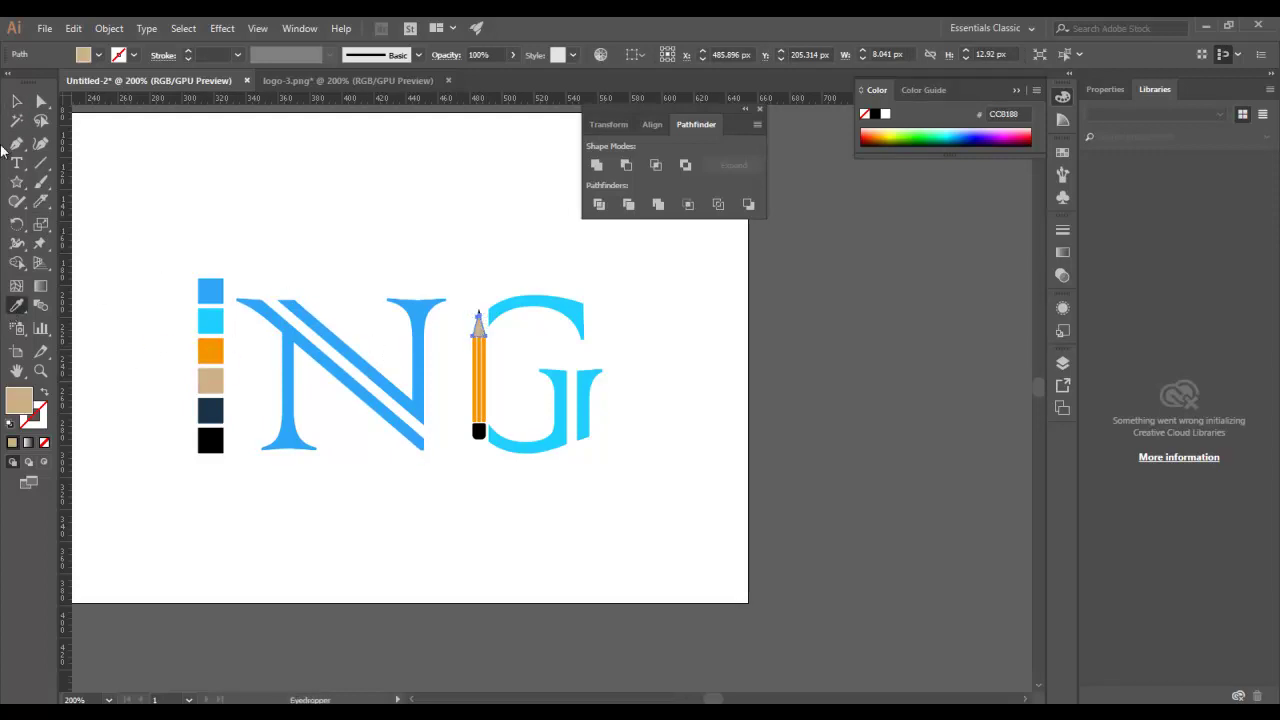
left_click(16, 103)
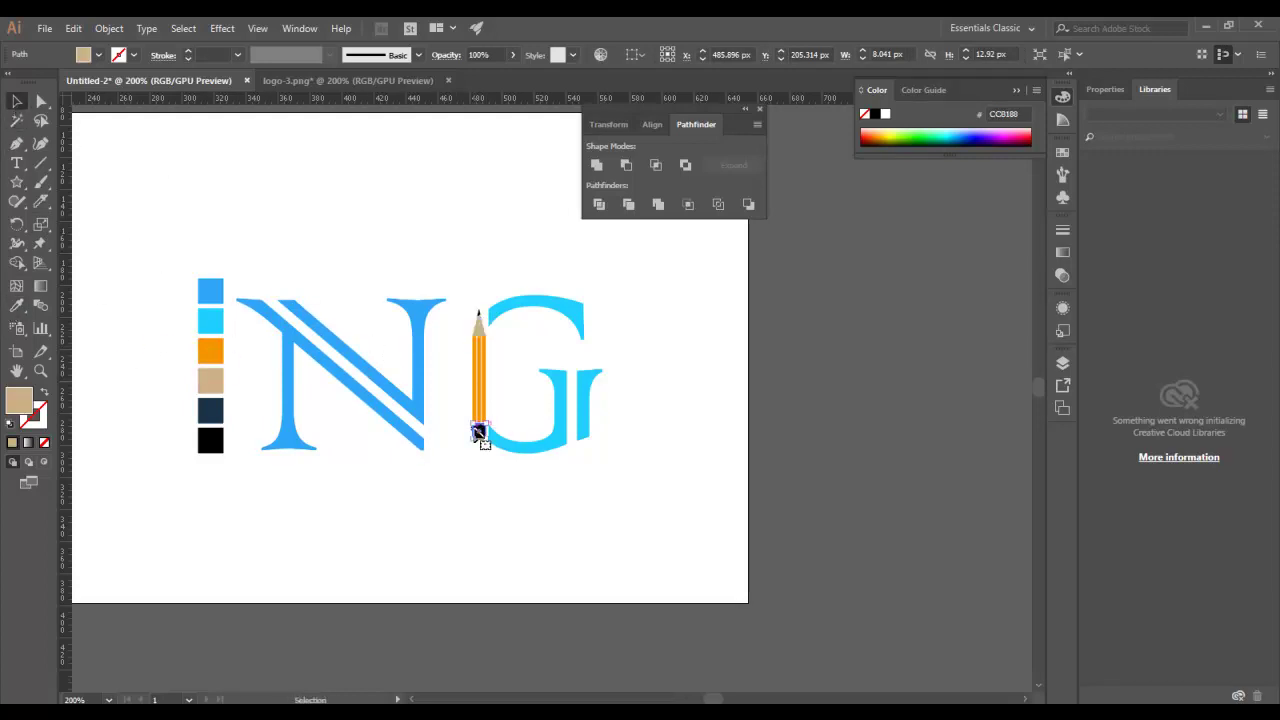
left_click(479, 432)
left_click(16, 306)
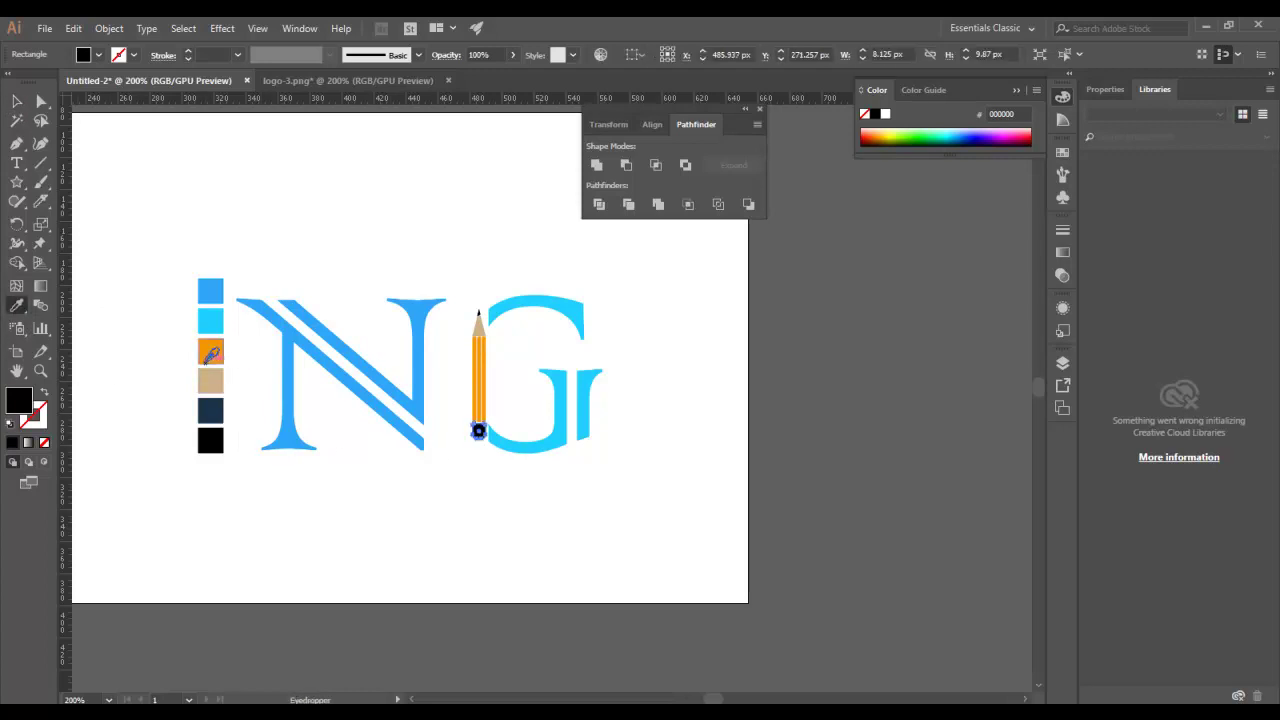
left_click(210, 380)
left_click(16, 102)
left_click(826, 386)
left_click_drag(186, 241, 178, 458)
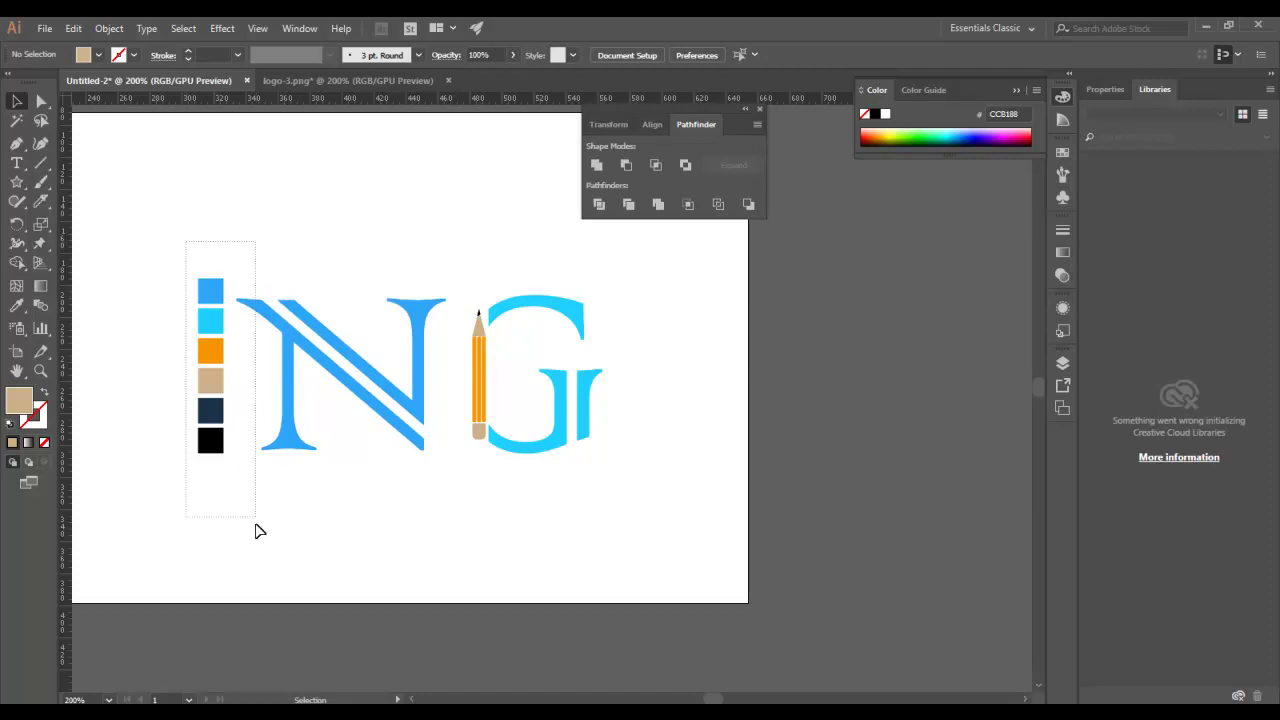
Move the swatch column off the artboard and zoom out
mouse_move(217, 416)
left_mouse_down()
mouse_move(222, 472)
mouse_move(838, 473)
left_mouse_up()
key("a")
key("ctrl+minus")
key("ctrl+minus")
key("v")
Nudge the N right toward the pencil and select the whole logo
left_click_drag(287, 307, 348, 422)
key("Right")
key("Right")
key("Right")
key("Right")
key("Right")
key("Right")
key("Right")
key("Right")
key("Right")
key("Right")
key("Right")
key("Right")
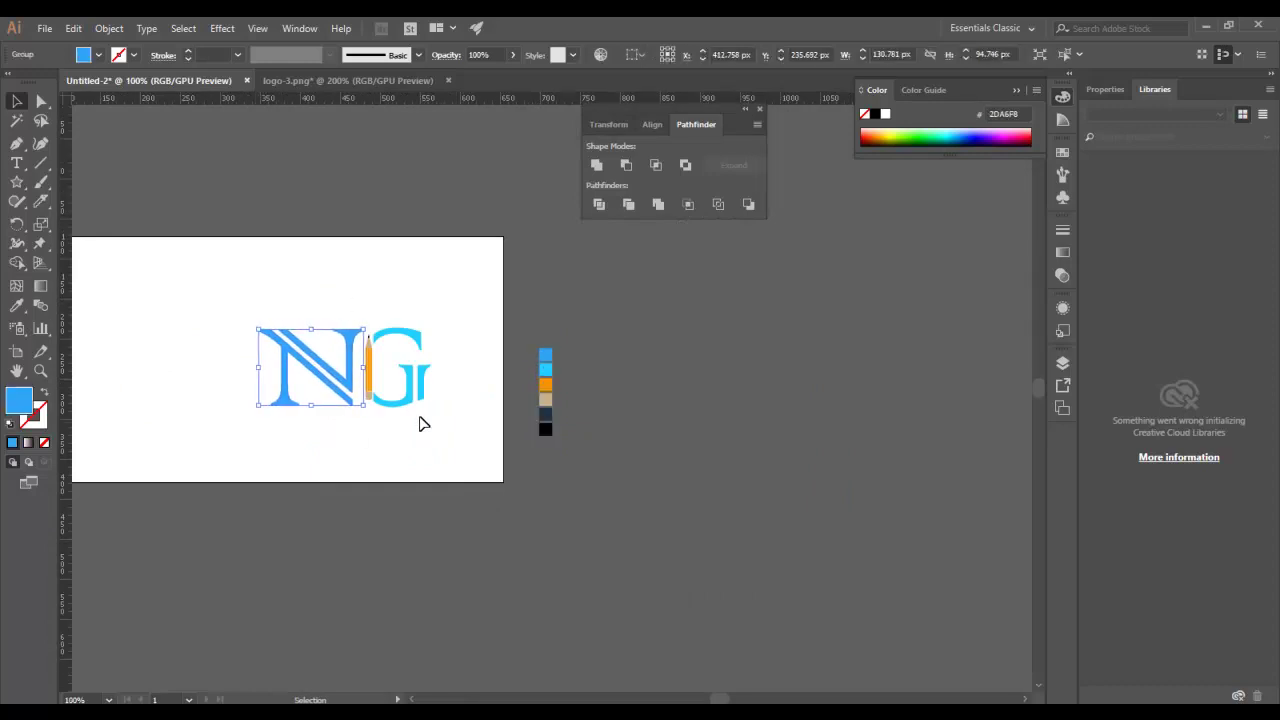
left_click_drag(257, 303, 523, 472)
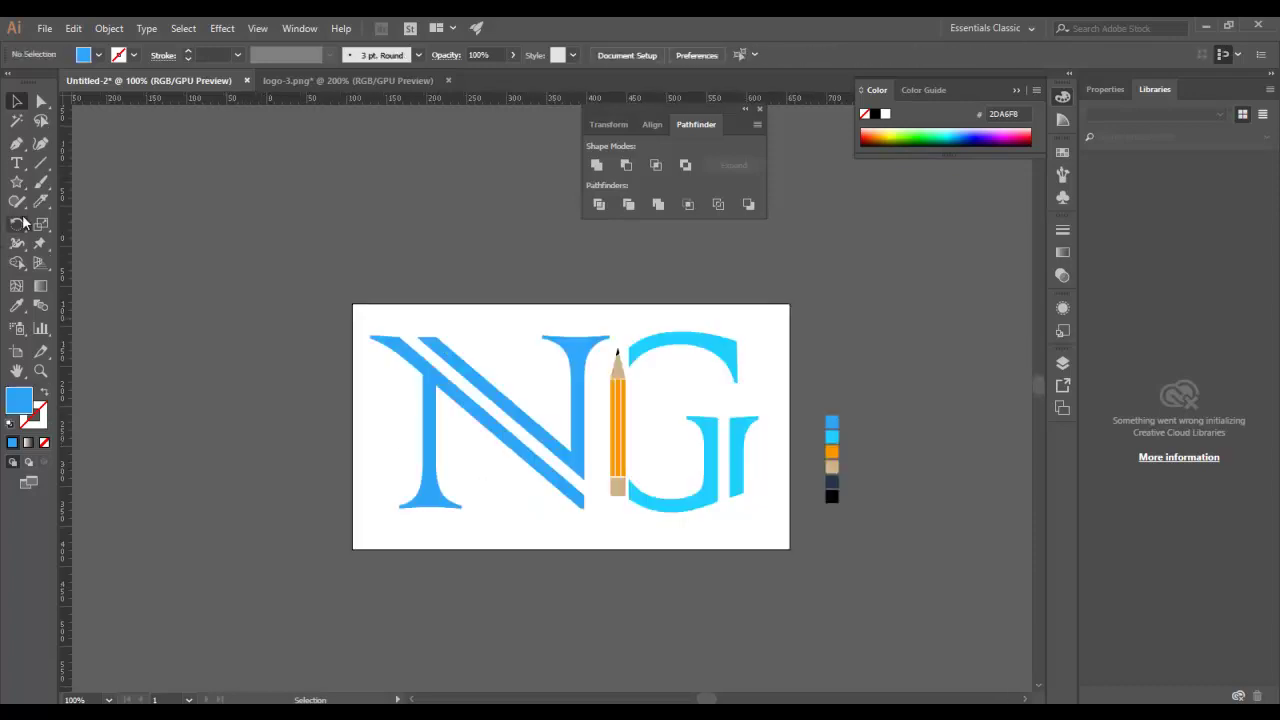
left_click(17, 201)
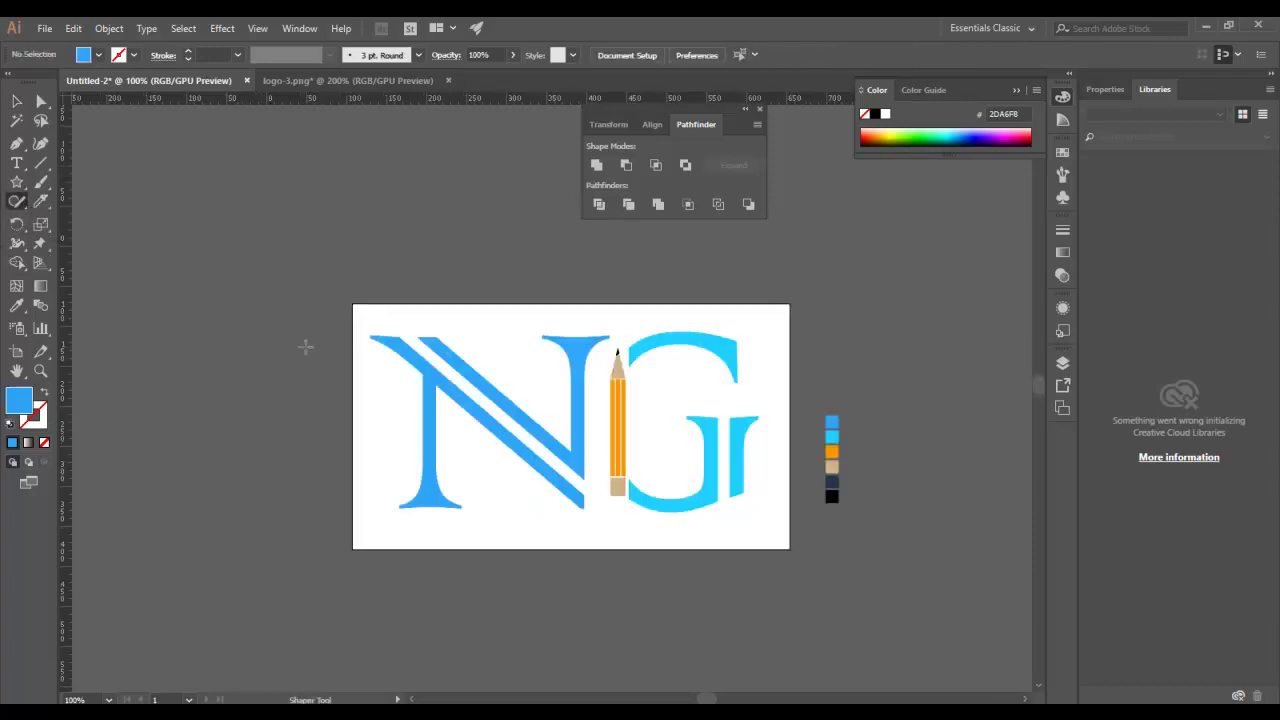
left_click_drag(320, 478, 280, 360)
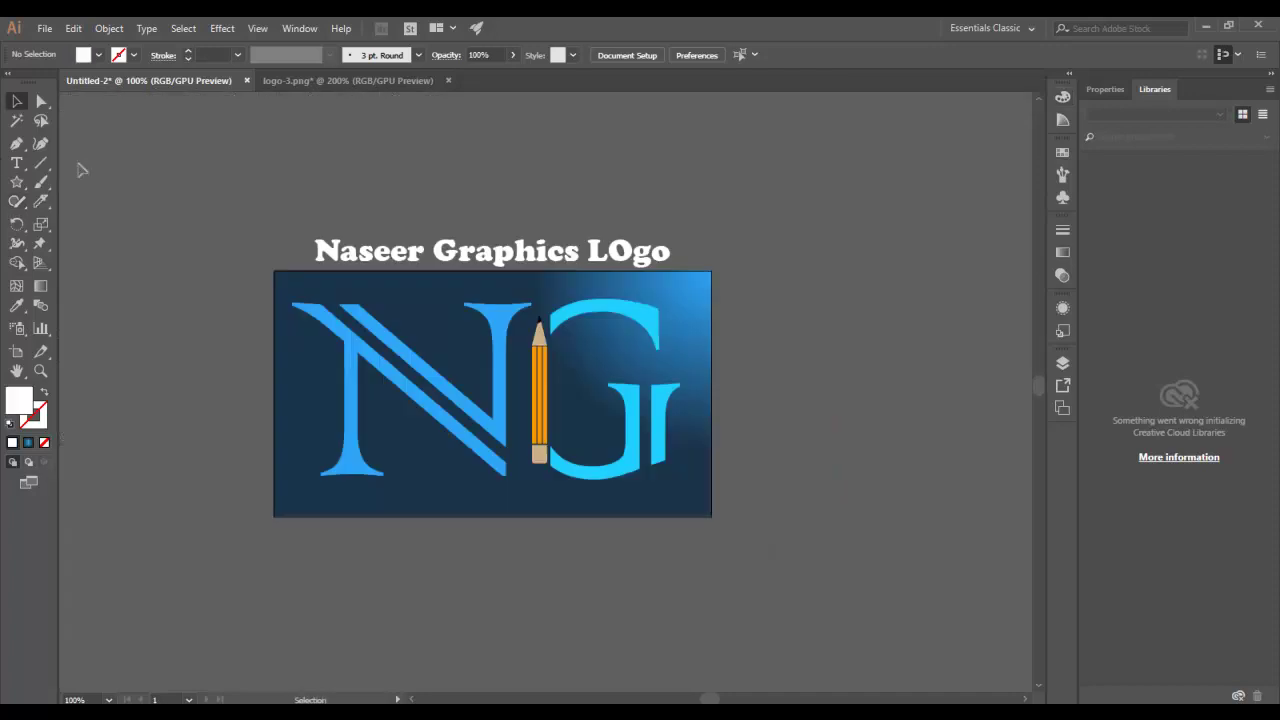